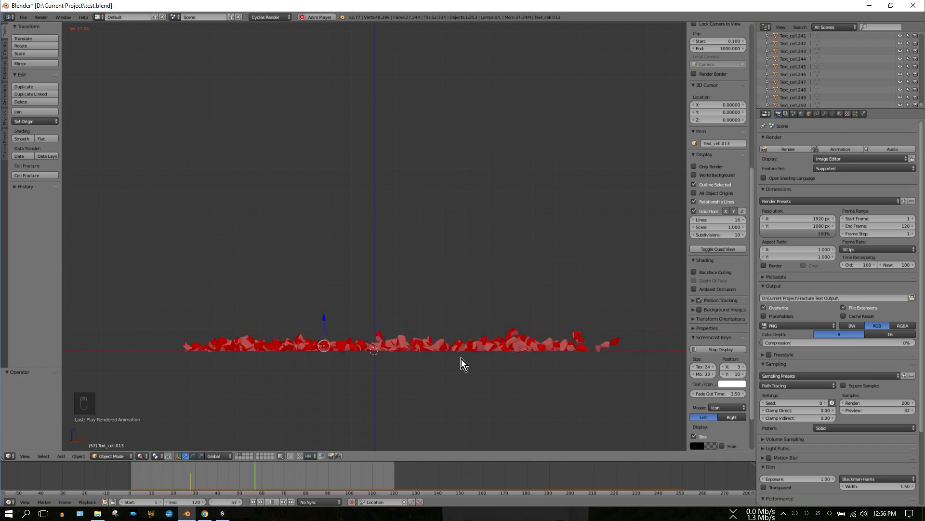
Stop the viewport animation playback, play the rendered FRACTURE text animation, and close the player window.
{"action": "left_click", "coordinate": [272, 502]}
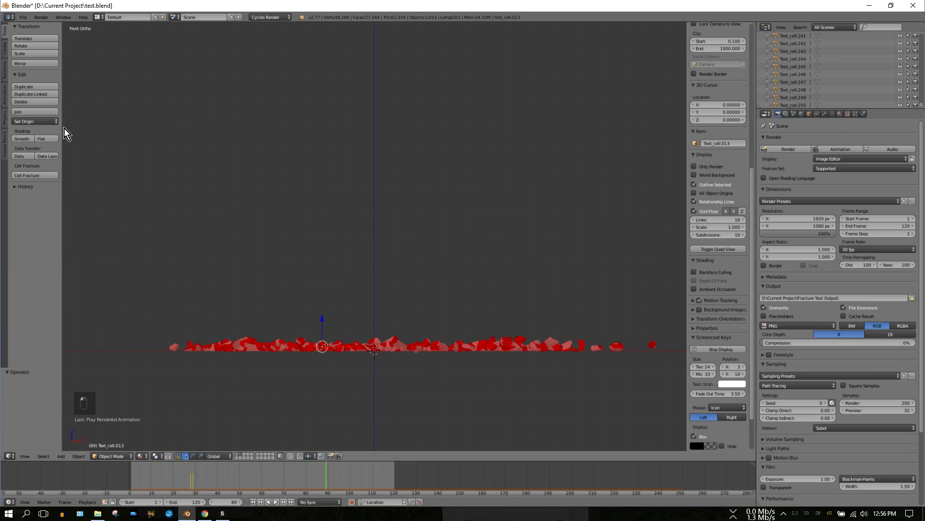
{"action": "left_click", "coordinate": [41, 17]}
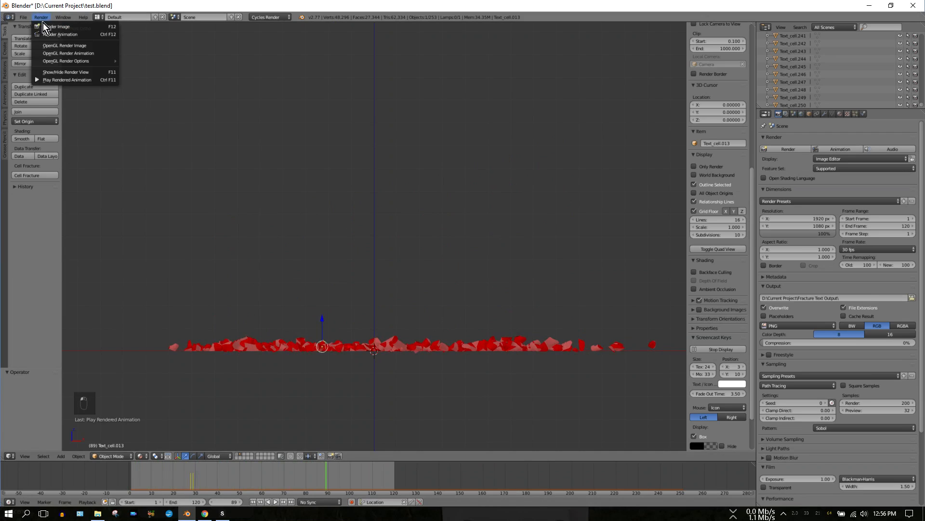
{"action": "left_click", "coordinate": [58, 81]}
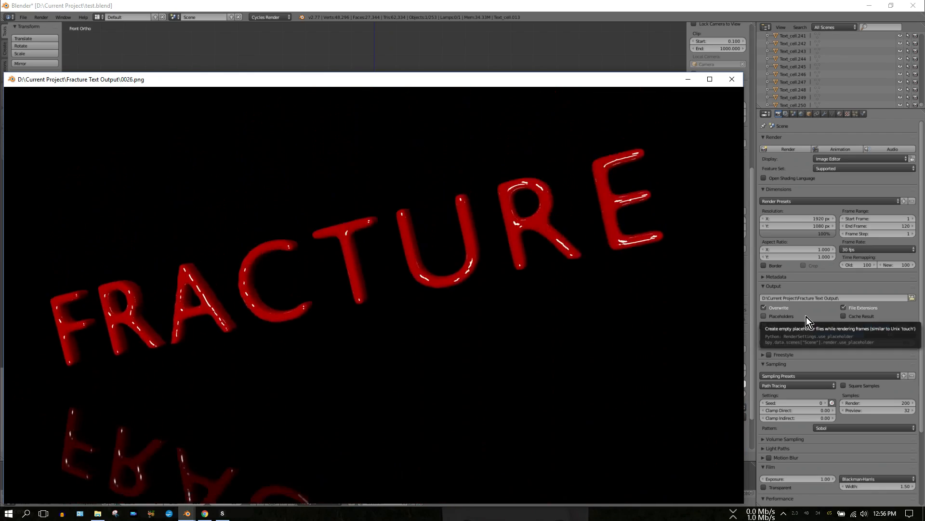
{"action": "left_click", "coordinate": [732, 80]}
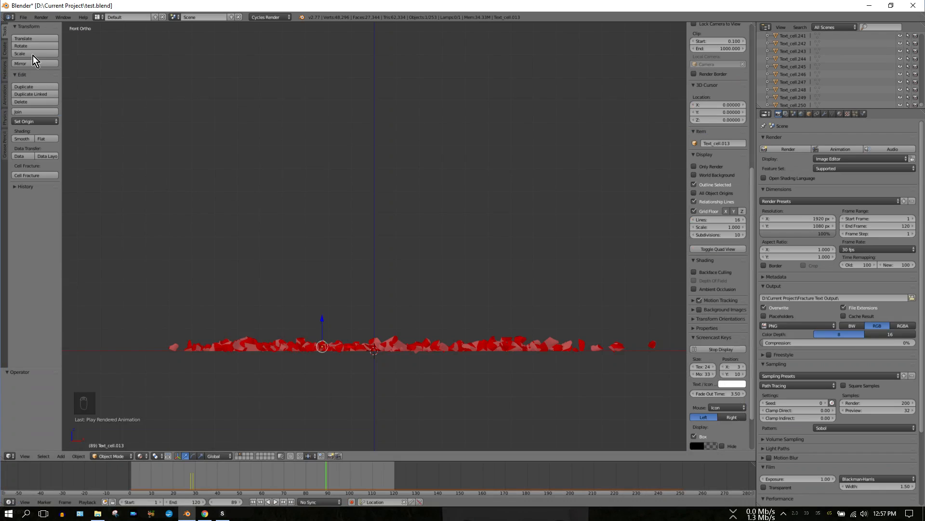
Start a new scene by reloading the start-up file.
{"action": "left_click", "coordinate": [21, 19]}
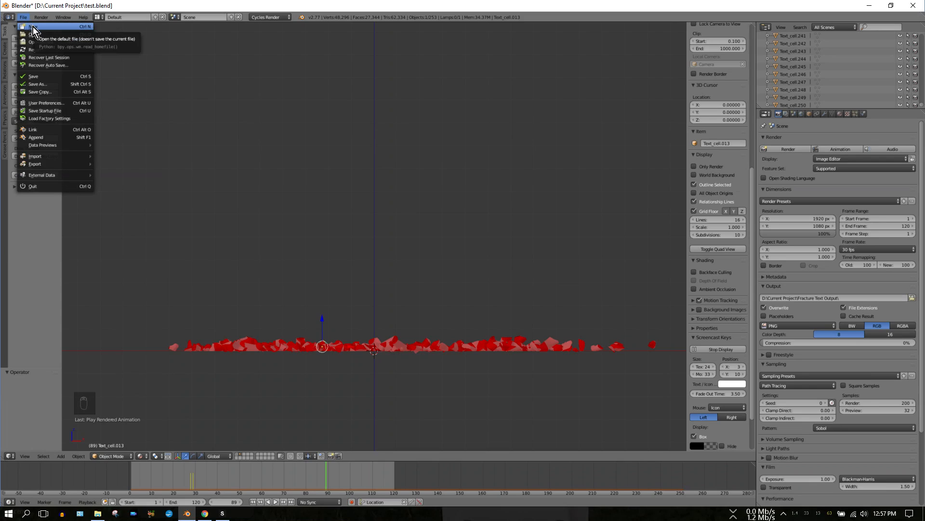
{"action": "left_click", "coordinate": [32, 27]}
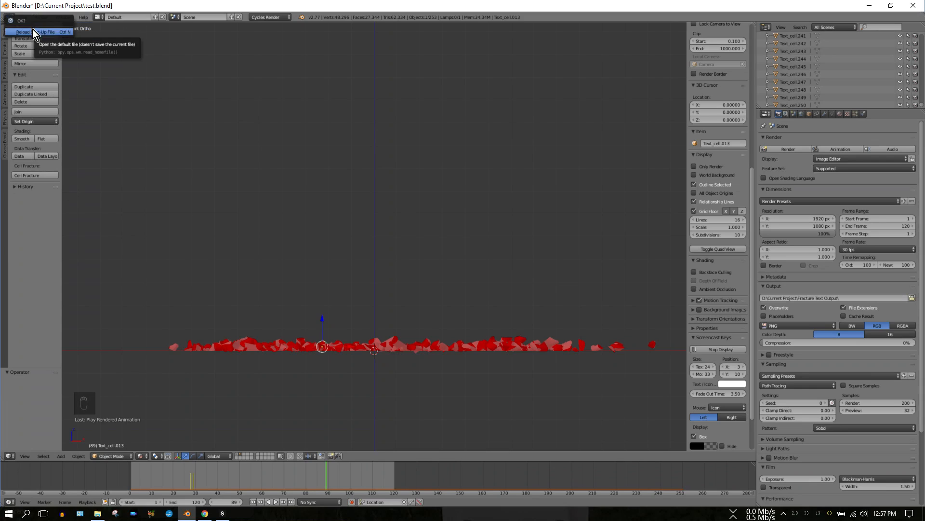
{"action": "left_click", "coordinate": [33, 31]}
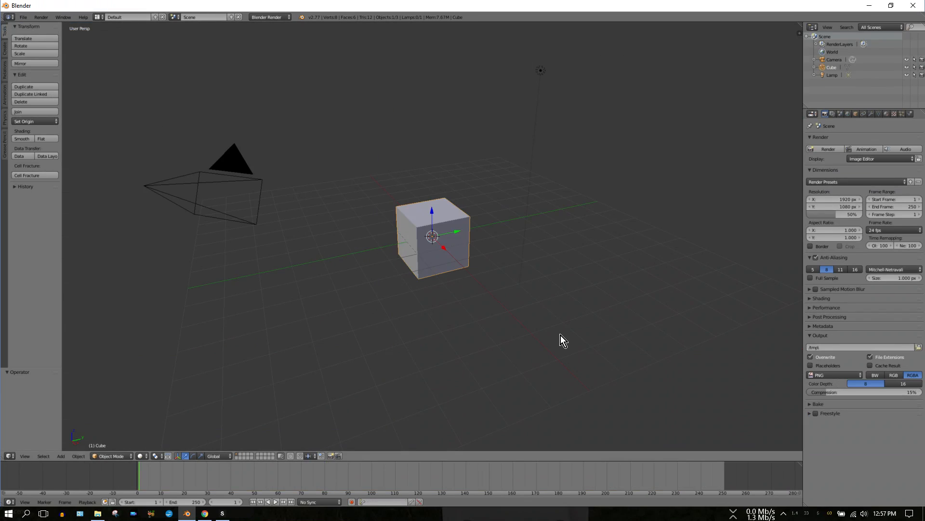
Show the 3D view's properties sidebar and start the Screencast Keys display.
{"action": "key", "text": "n"}
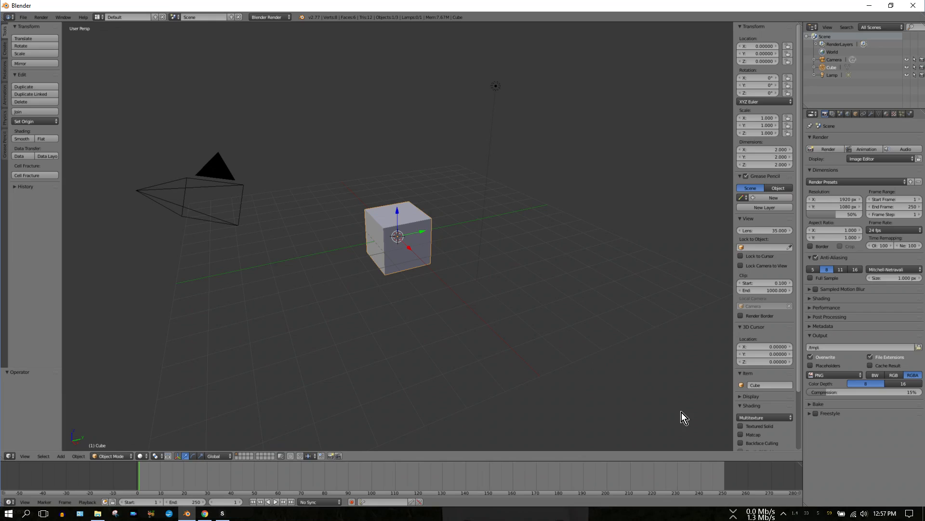
{"action": "left_click_drag", "start_coordinate": [801, 334], "coordinate": [802, 425]}
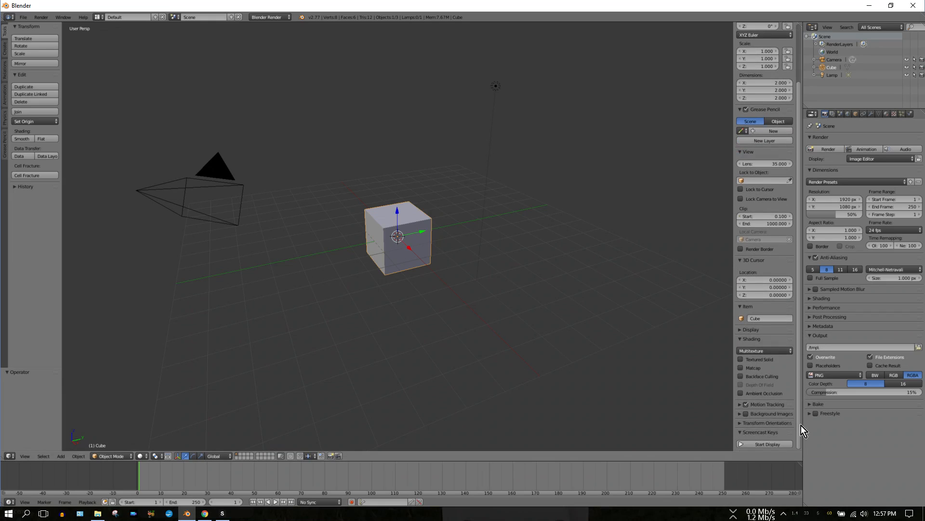
{"action": "left_click", "coordinate": [764, 444]}
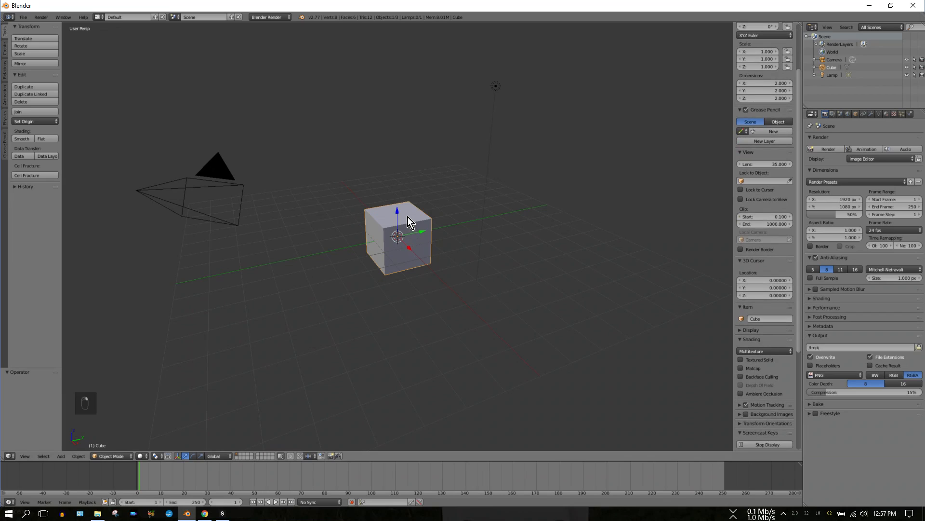
Delete the default cube and switch the render engine to Cycles Render.
{"action": "key", "text": "Delete"}
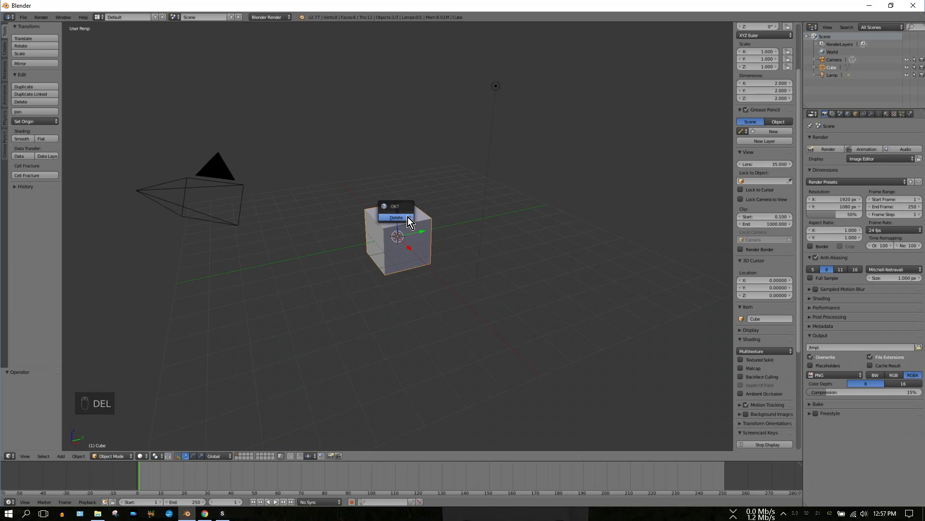
{"action": "left_click", "coordinate": [408, 218]}
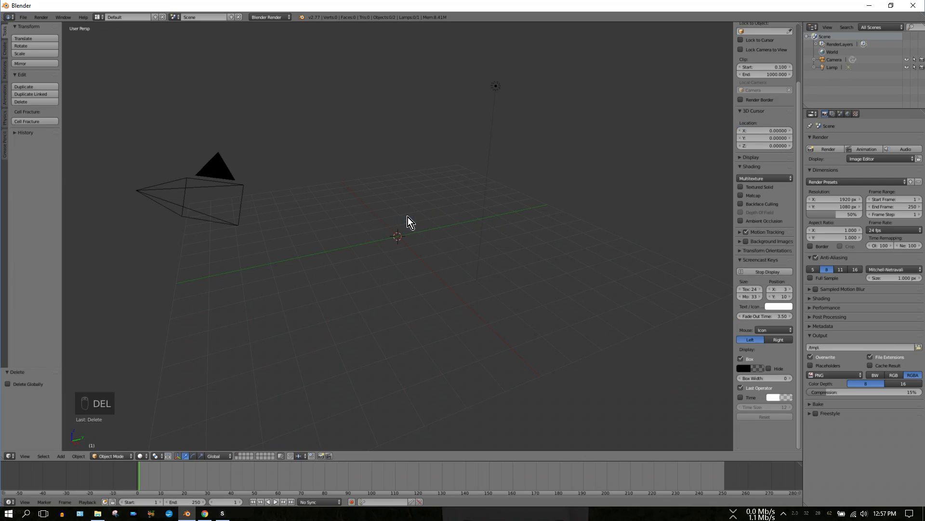
{"action": "left_click", "coordinate": [285, 18]}
{"action": "left_click", "coordinate": [277, 47]}
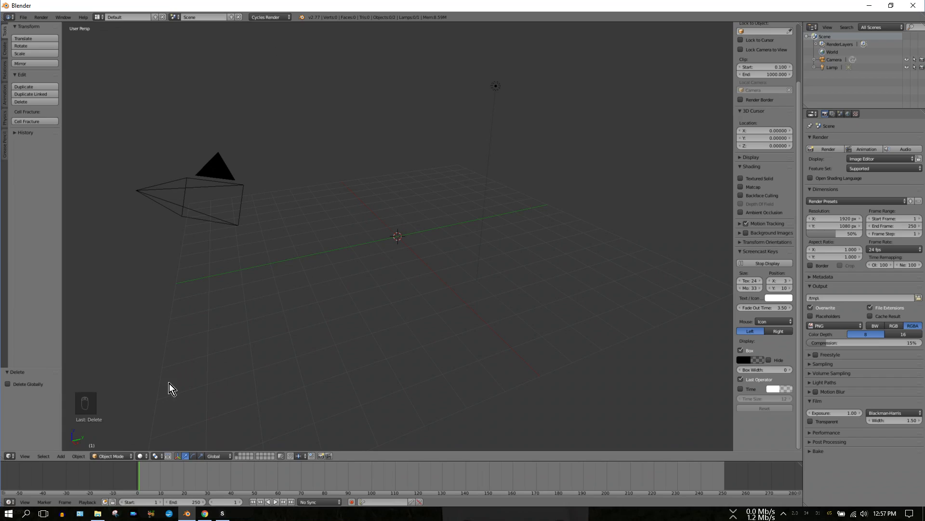
Add a mesh plane at the scene origin.
{"action": "left_click", "coordinate": [60, 455]}
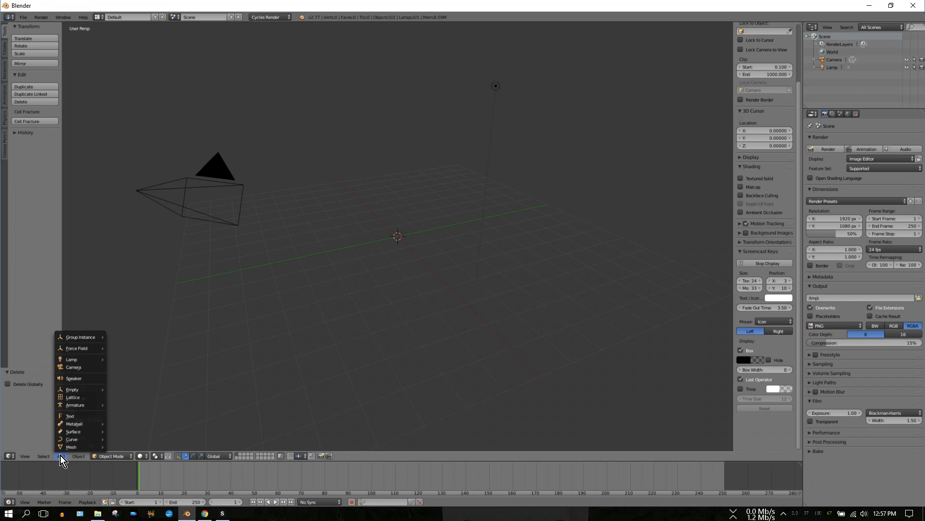
{"action": "mouse_move", "coordinate": [64, 449]}
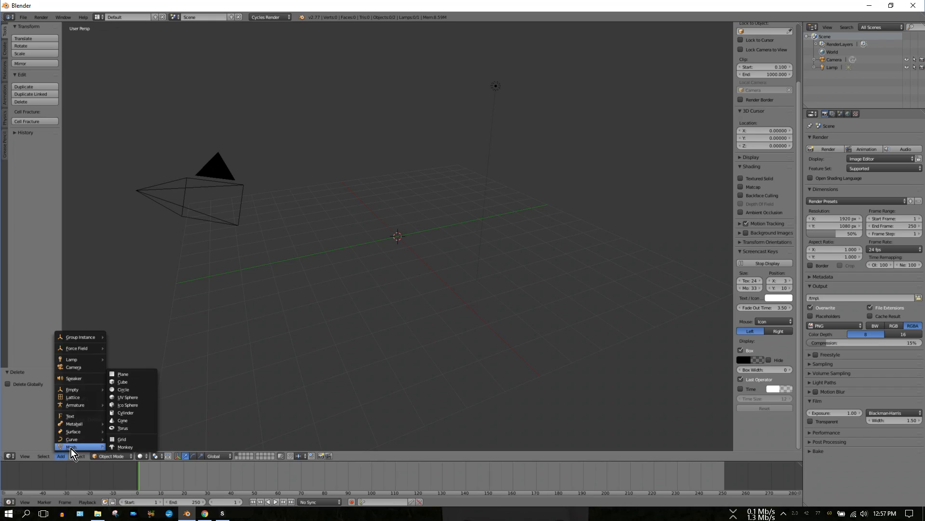
{"action": "left_click", "coordinate": [131, 375]}
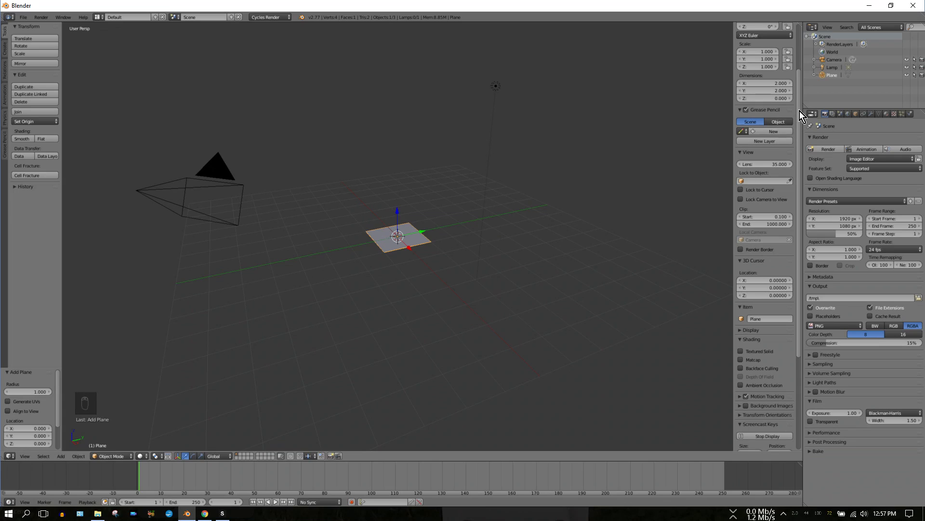
Set the plane's X and Y dimensions to 100 each.
{"action": "left_click_drag", "start_coordinate": [800, 111], "coordinate": [799, 37]}
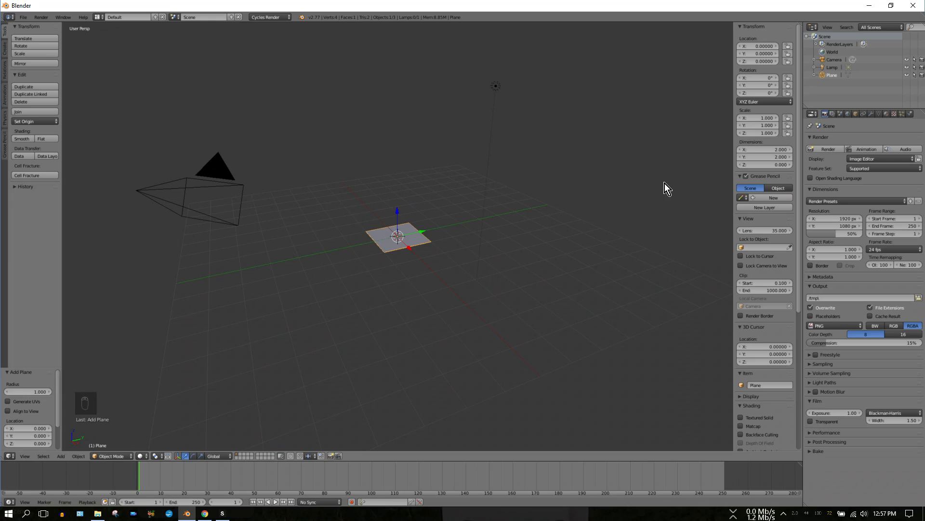
{"action": "key", "text": "n"}
{"action": "key", "text": "n"}
{"action": "key", "text": "n"}
{"action": "key", "text": "n"}
{"action": "left_click", "coordinate": [770, 150]}
{"action": "type", "text": "100"}
{"action": "key", "text": "Return"}
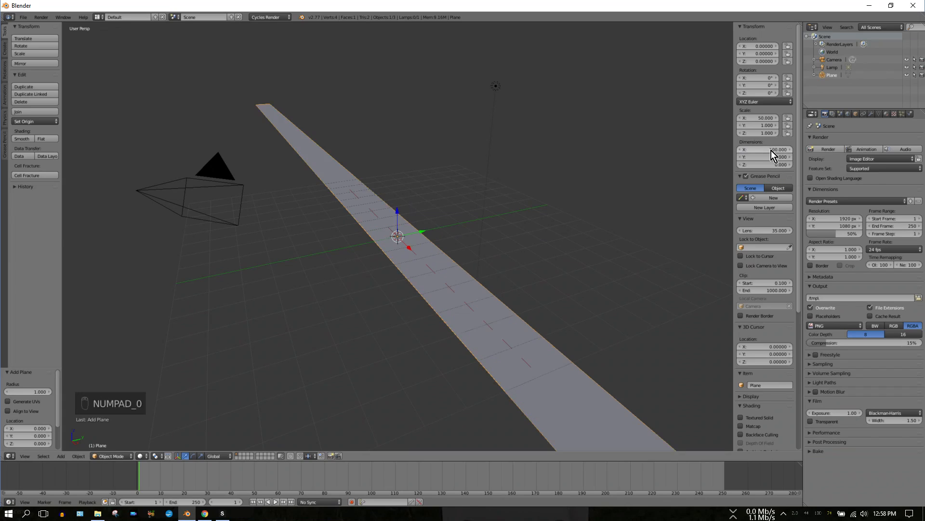
{"action": "left_click", "coordinate": [771, 158]}
{"action": "type", "text": "100"}
{"action": "key", "text": "Return"}
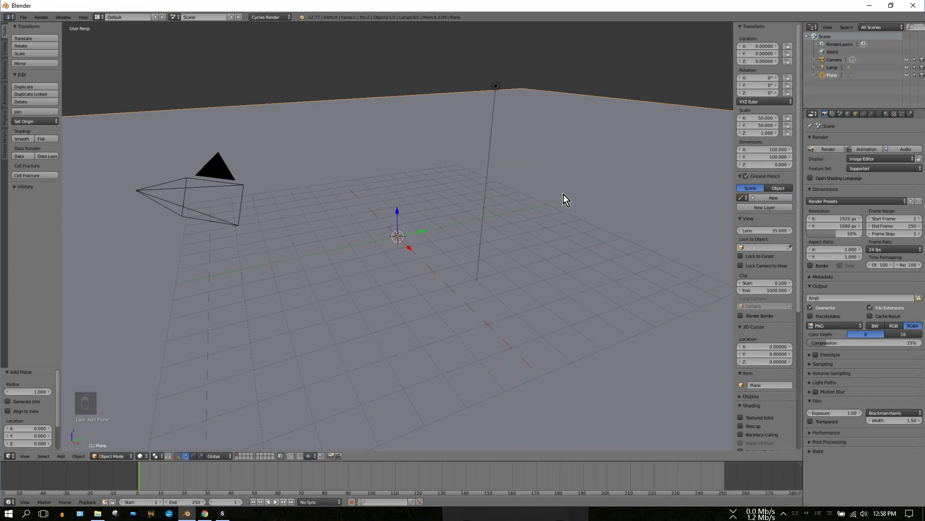
Create a new material on the plane and set its surface to Mix Shader.
{"action": "key", "text": "KP_1"}
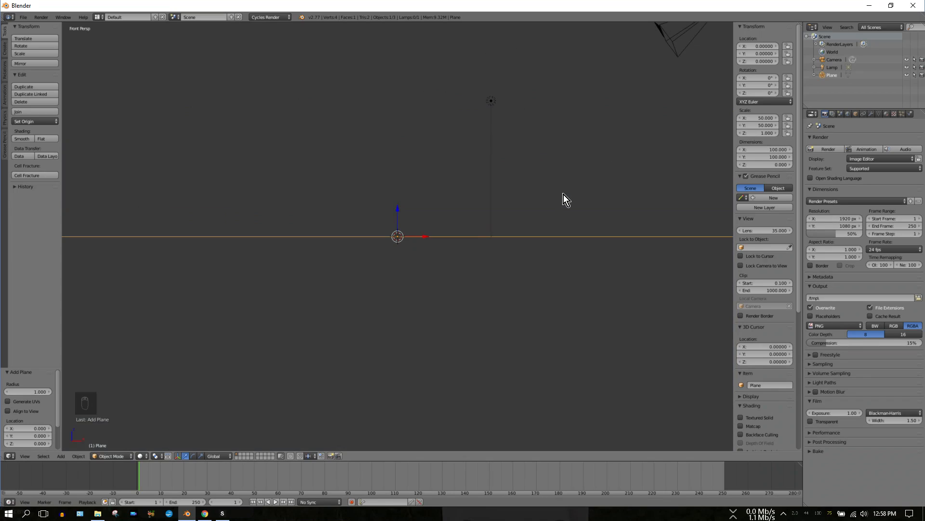
{"action": "key", "text": "KP_5"}
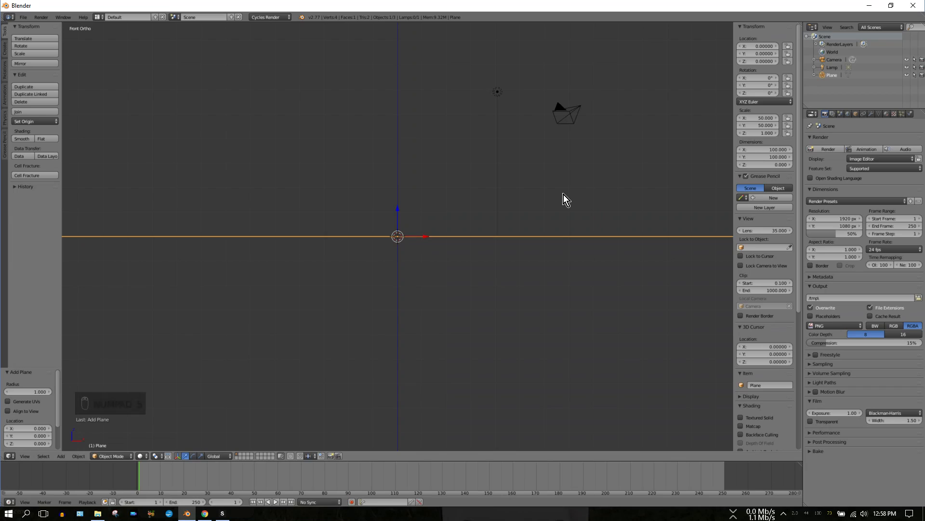
{"action": "key", "text": "KP_8"}
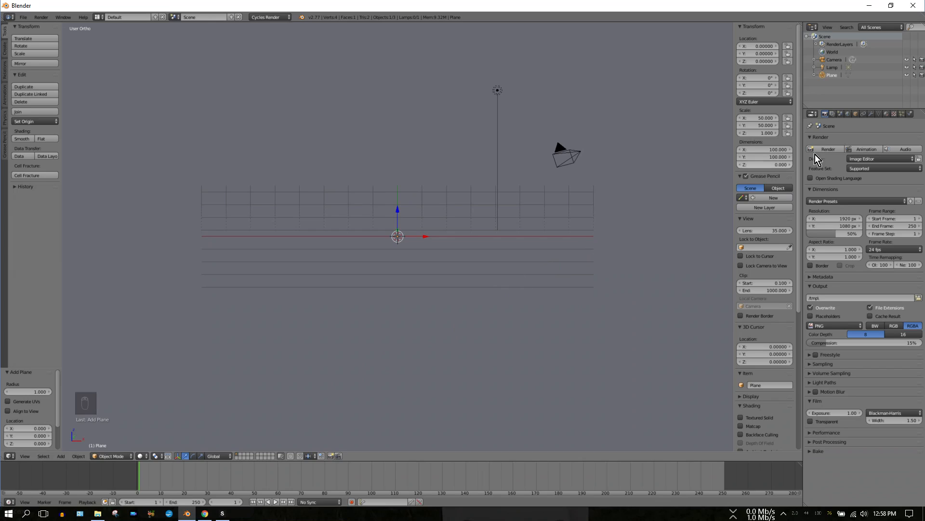
{"action": "left_click", "coordinate": [888, 116]}
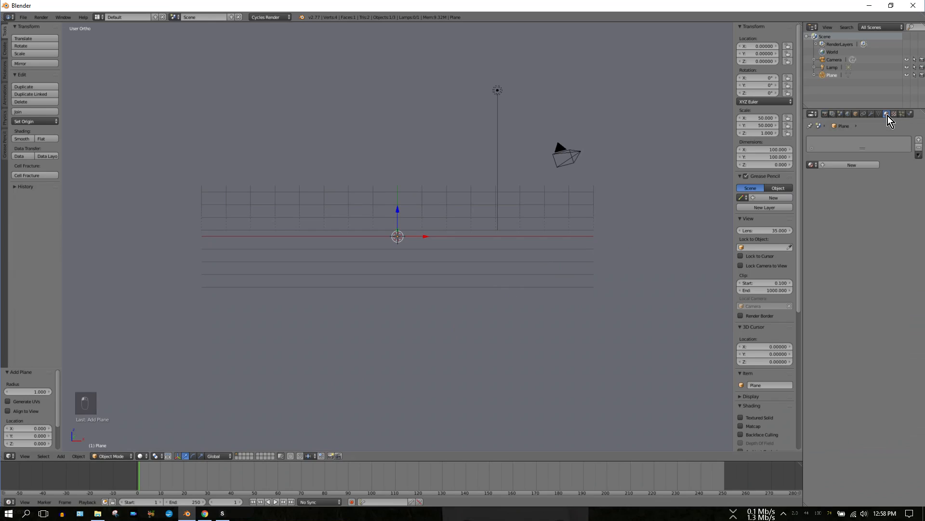
{"action": "left_click", "coordinate": [843, 165]}
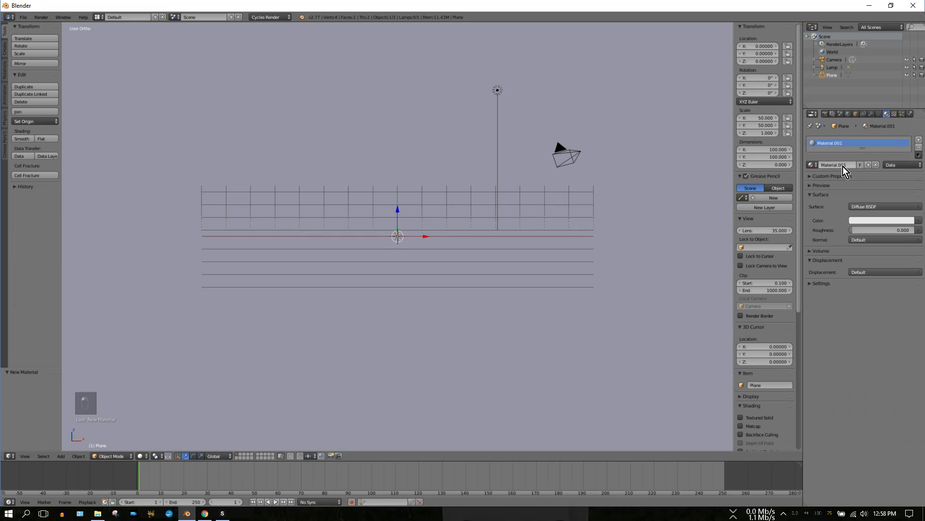
{"action": "left_click", "coordinate": [865, 206]}
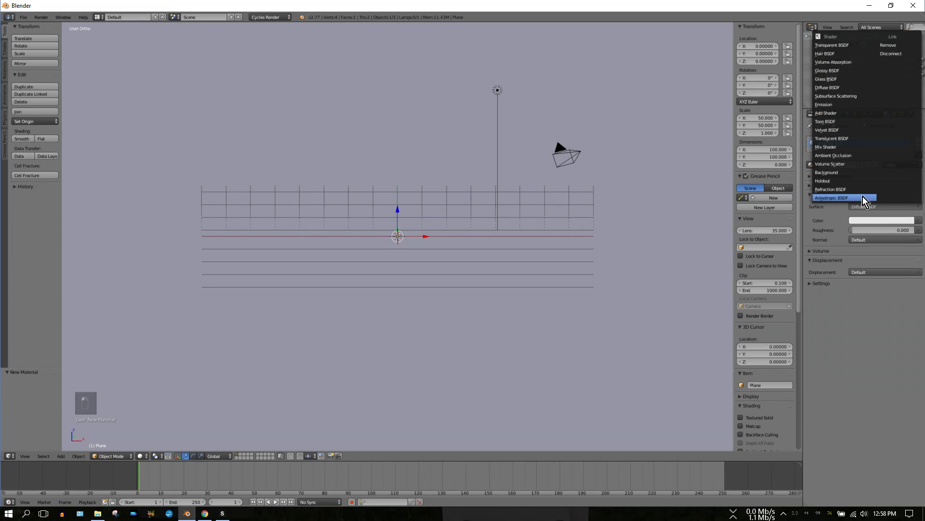
{"action": "left_click", "coordinate": [832, 146]}
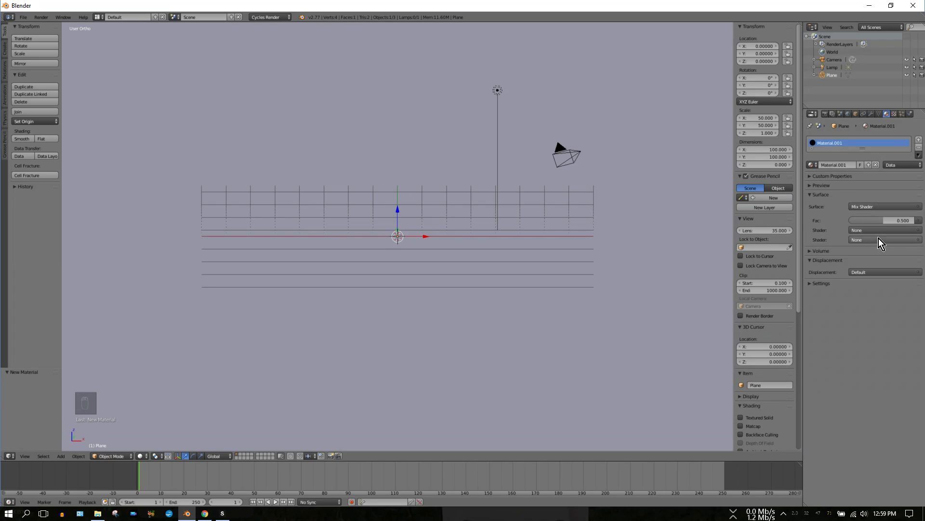
Assign Diffuse BSDF as the Mix Shader's first shader and Glossy BSDF as its second.
{"action": "left_click", "coordinate": [867, 230]}
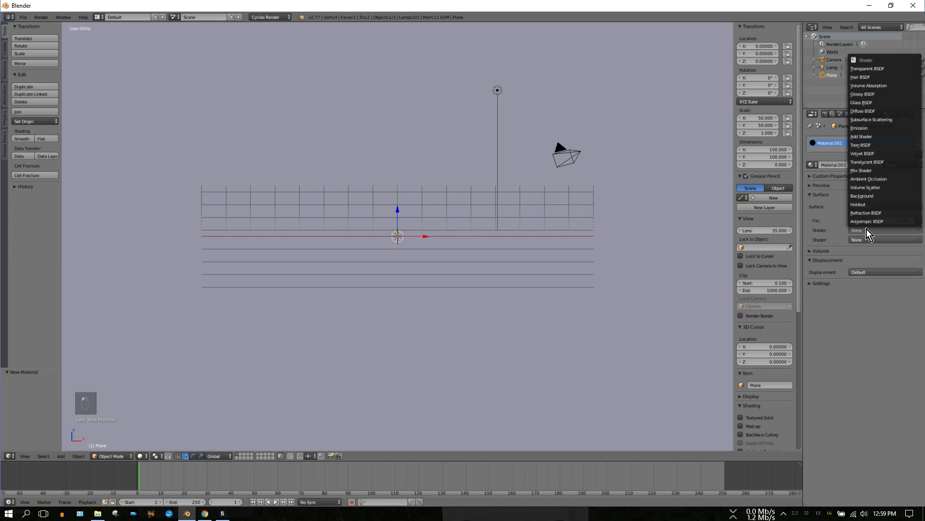
{"action": "left_click", "coordinate": [868, 114]}
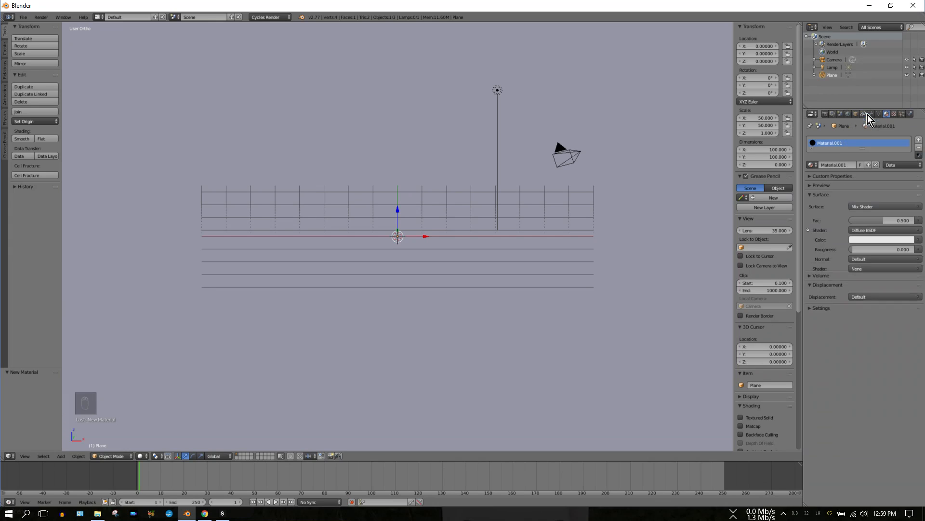
{"action": "left_click", "coordinate": [866, 267]}
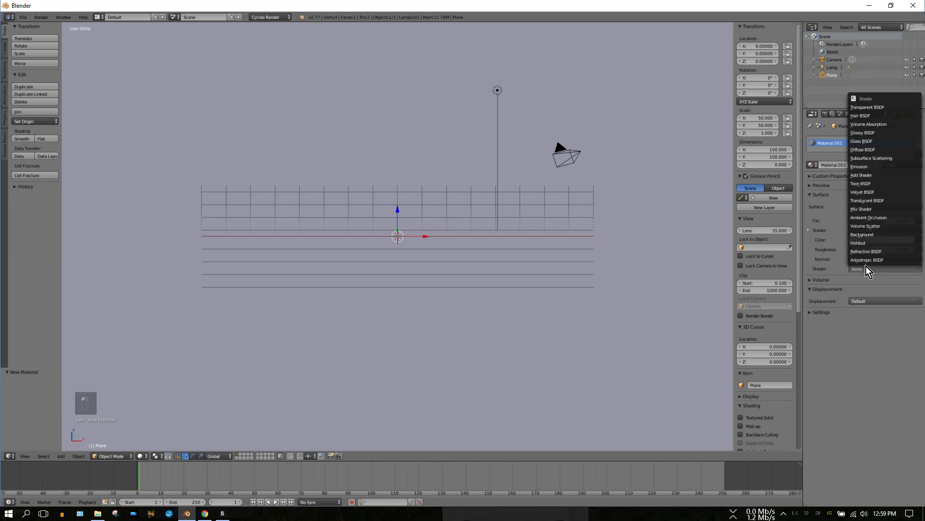
{"action": "left_click", "coordinate": [870, 134]}
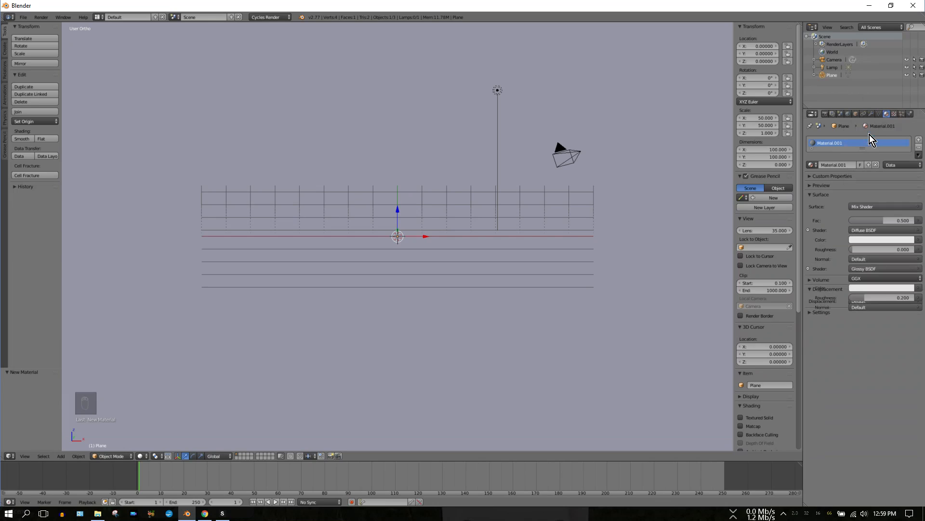
Set the plane material's Diffuse BSDF color to black and its Glossy BSDF color to pure white.
{"action": "left_click", "coordinate": [880, 239]}
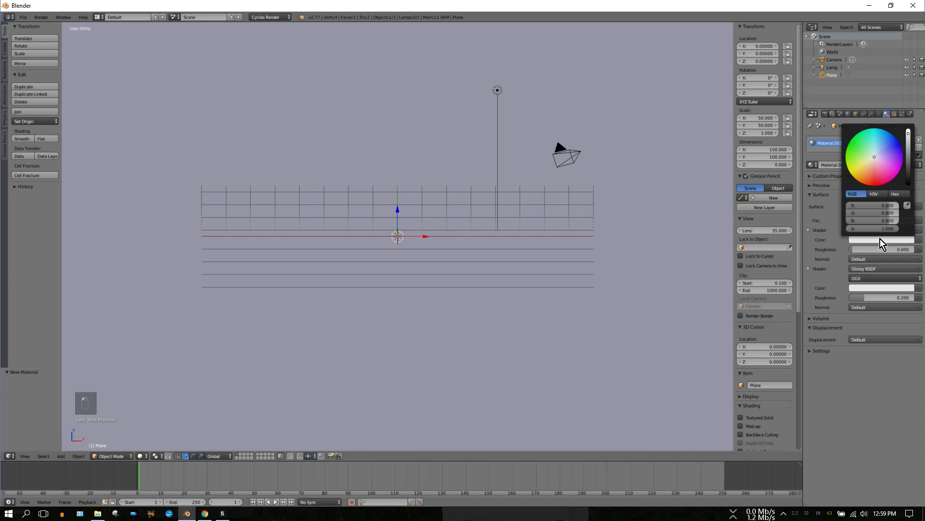
{"action": "left_click_drag", "start_coordinate": [910, 132], "coordinate": [908, 186]}
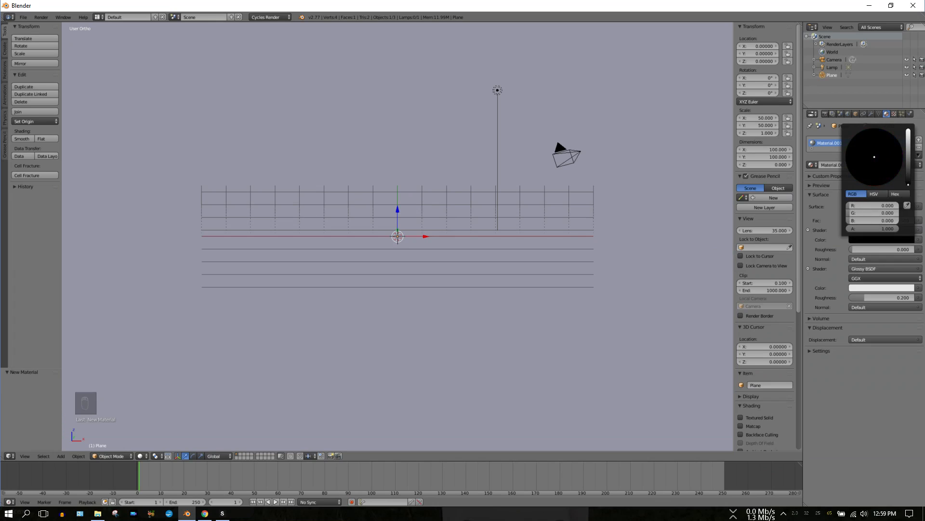
{"action": "left_click", "coordinate": [870, 288]}
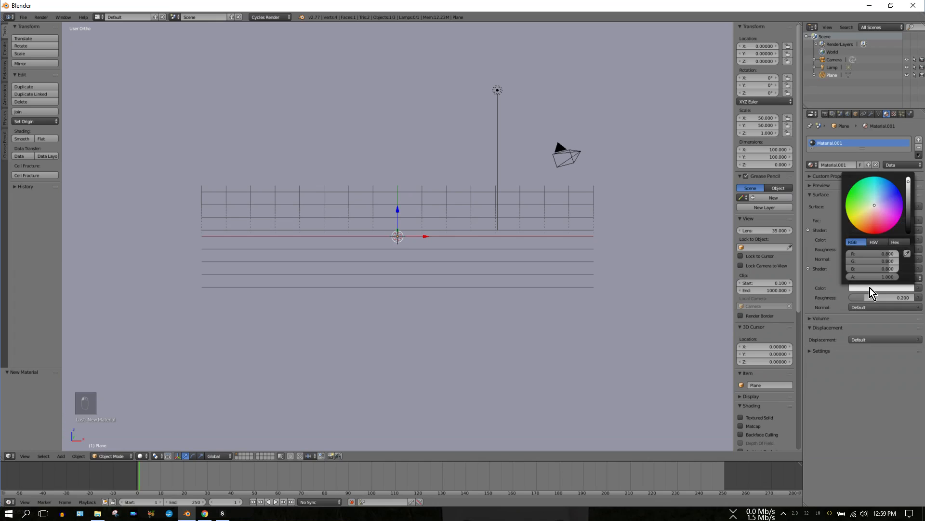
{"action": "left_click", "coordinate": [909, 180]}
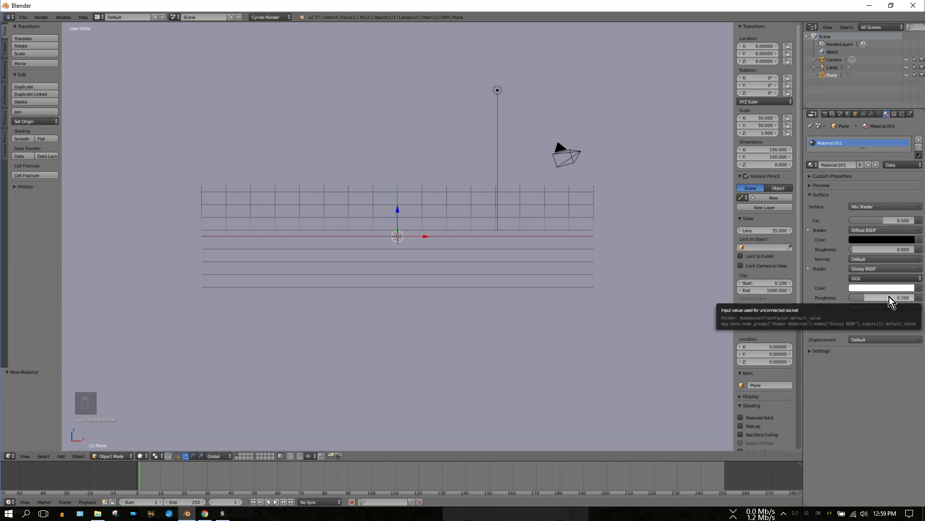
Set the plane material's Glossy BSDF roughness to 0.001 and the Mix Shader factor to 0.1.
{"action": "left_click", "coordinate": [874, 298]}
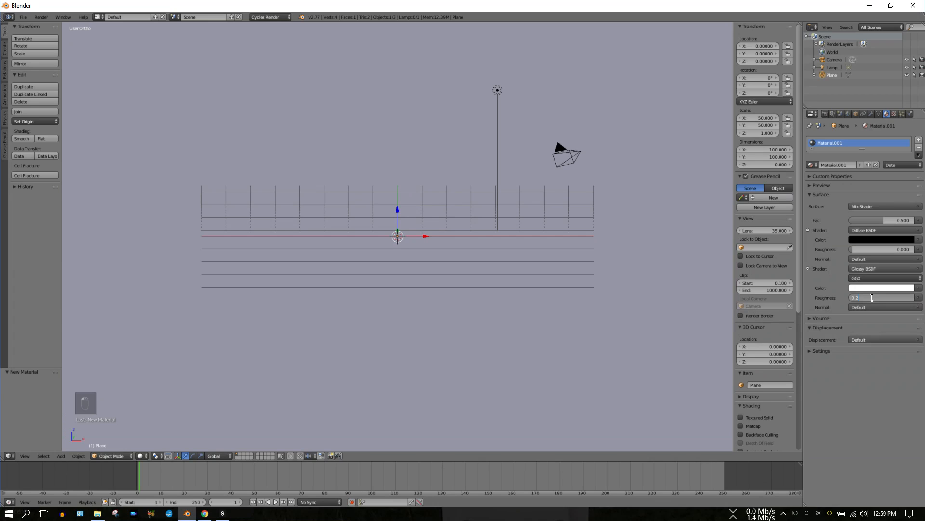
{"action": "key", "text": "BackSpace"}
{"action": "type", "text": ".001"}
{"action": "key", "text": "Return"}
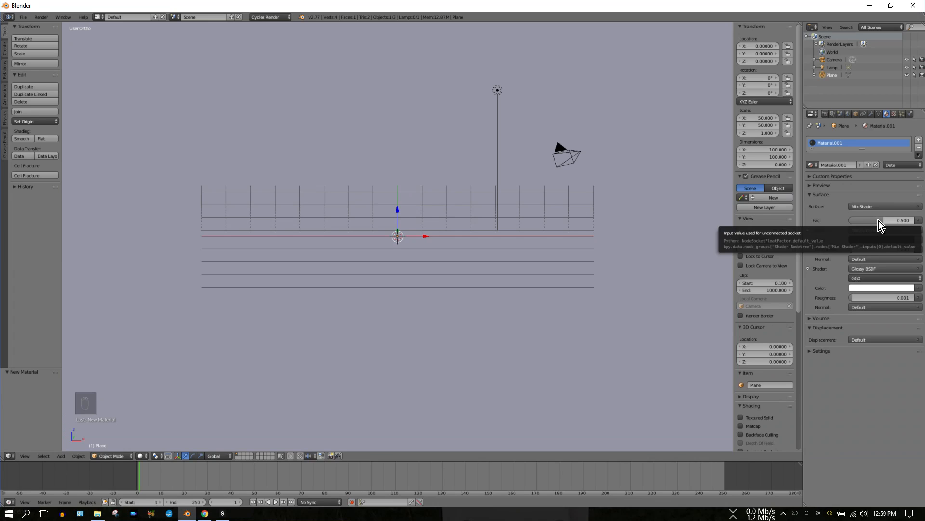
{"action": "left_click", "coordinate": [878, 221]}
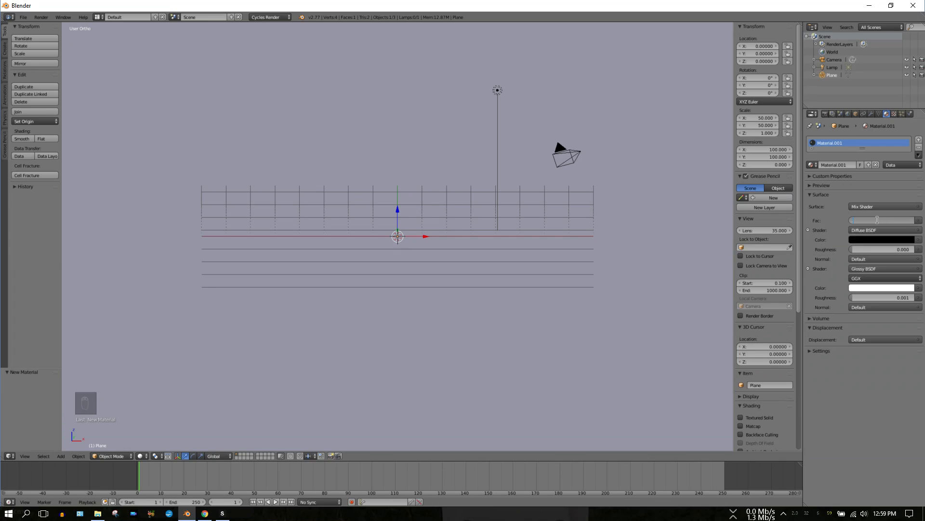
{"action": "type", "text": ".1"}
{"action": "key", "text": "Return"}
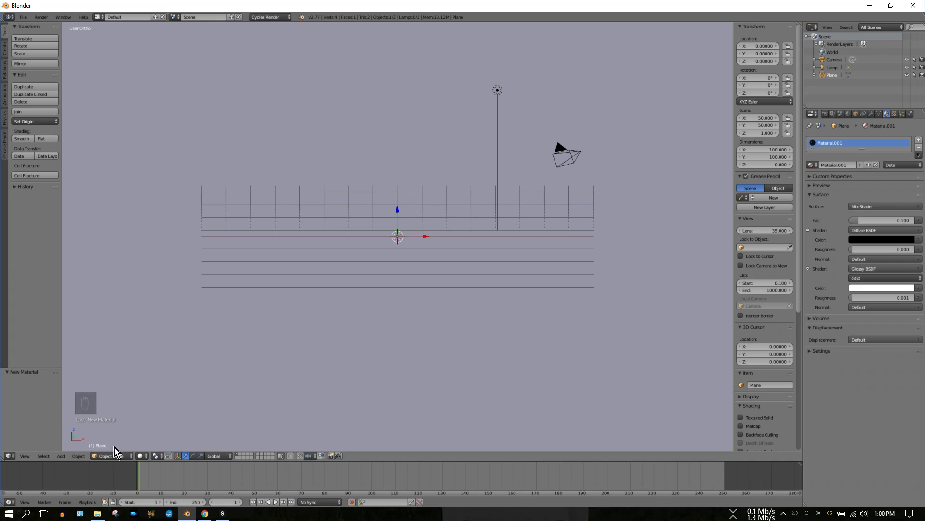
Add a text object at the origin and rotate it 90° about the X axis to stand upright.
{"action": "left_click", "coordinate": [61, 456]}
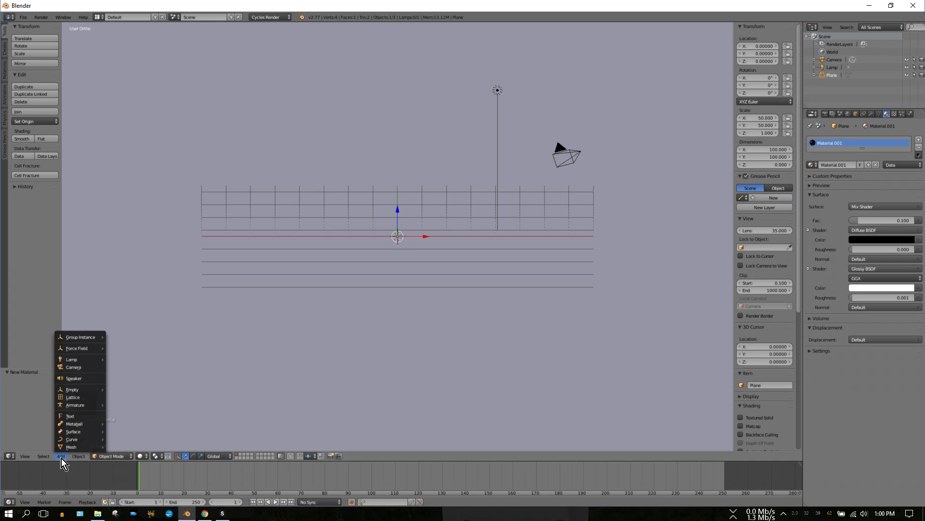
{"action": "left_click", "coordinate": [70, 415]}
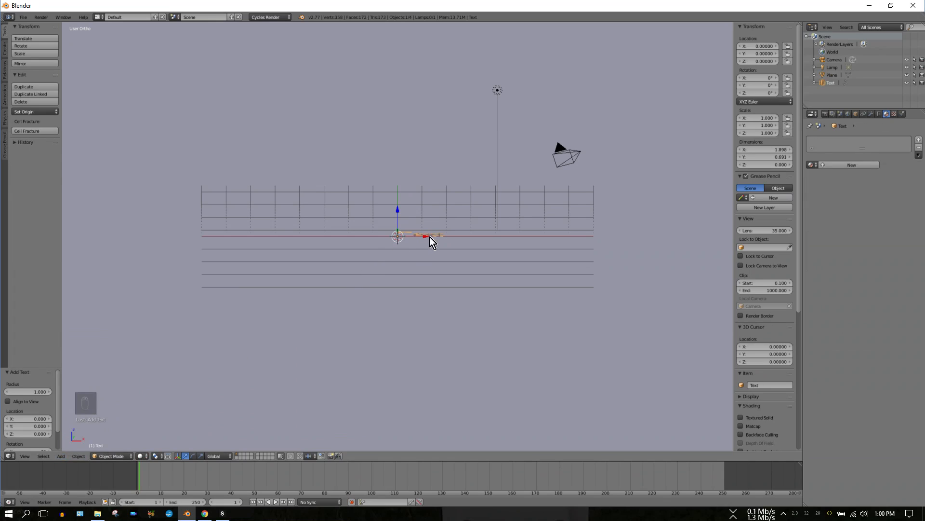
{"action": "key", "text": "KP_Add"}
{"action": "key", "text": "KP_Add"}
{"action": "key", "text": "KP_Add"}
{"action": "key", "text": "KP_Add"}
{"action": "key", "text": "KP_Add"}
{"action": "key", "text": "KP_Add"}
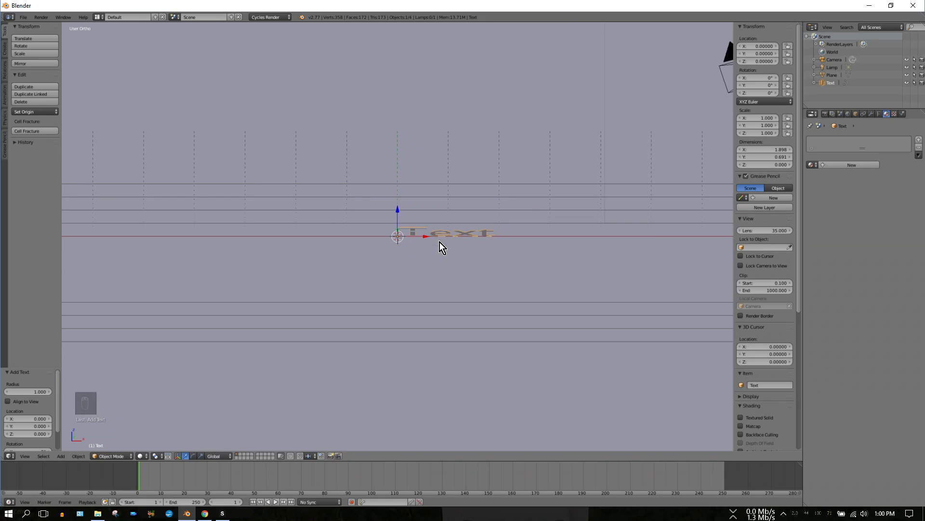
{"action": "key", "text": "r"}
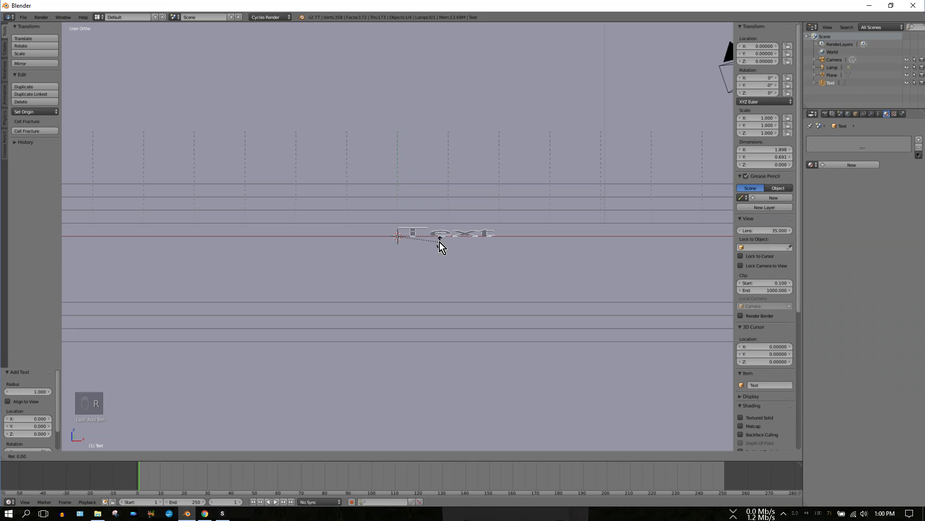
{"action": "type", "text": "x90"}
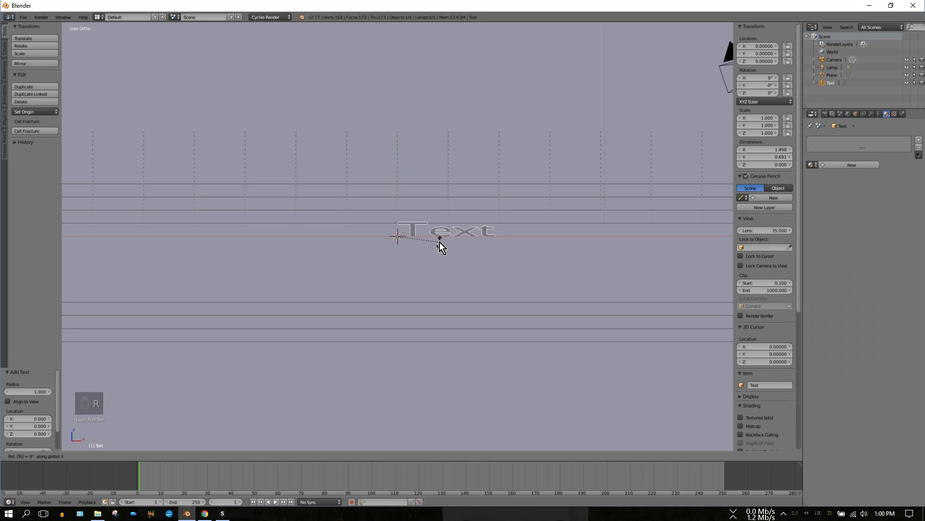
{"action": "key", "text": "Return"}
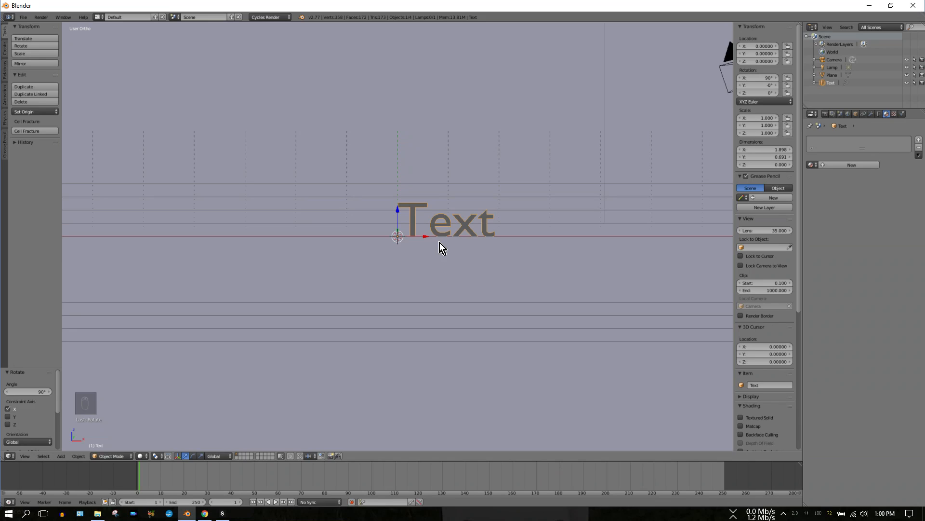
Replace the text object's default wording with "FRACTURE".
{"action": "key", "text": "Tab"}
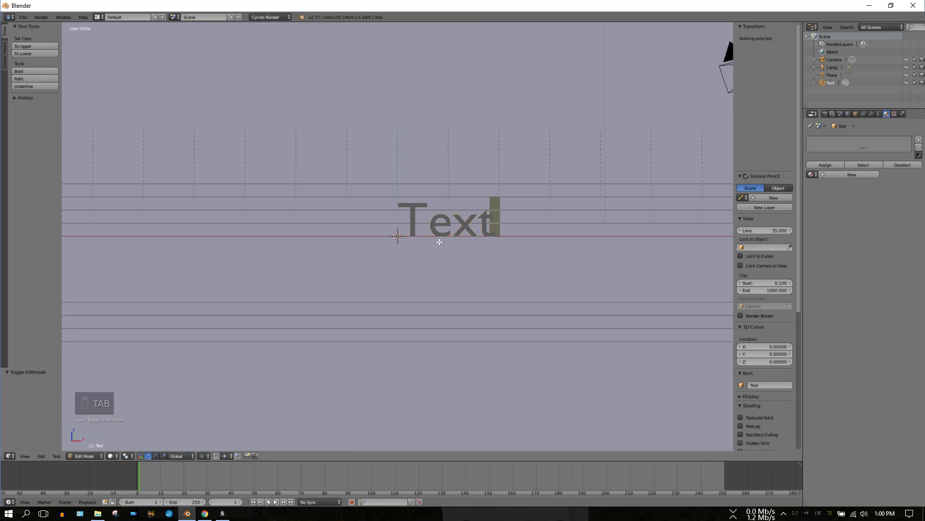
{"action": "key", "text": "BackSpace"}
{"action": "key", "text": "BackSpace"}
{"action": "key", "text": "BackSpace"}
{"action": "key", "text": "BackSpace"}
{"action": "key", "text": "BackSpace"}
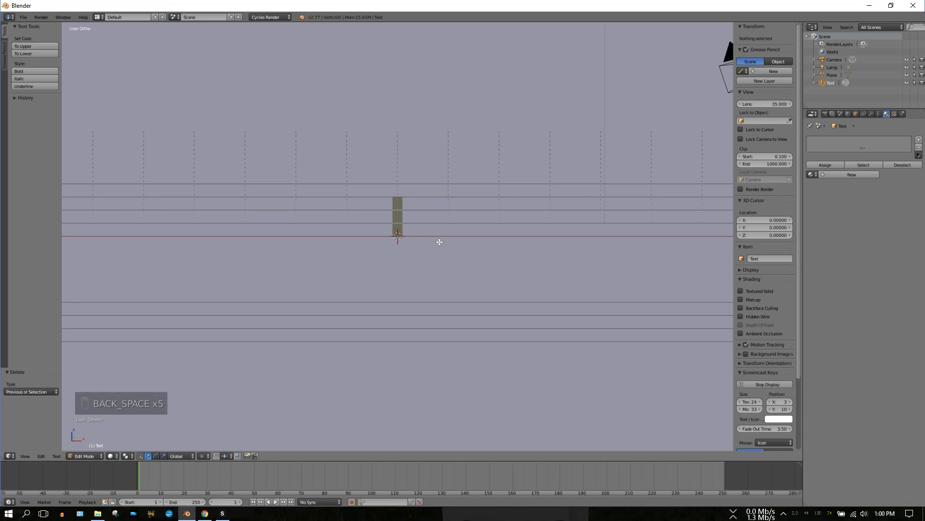
{"action": "type", "text": "FRACT"}
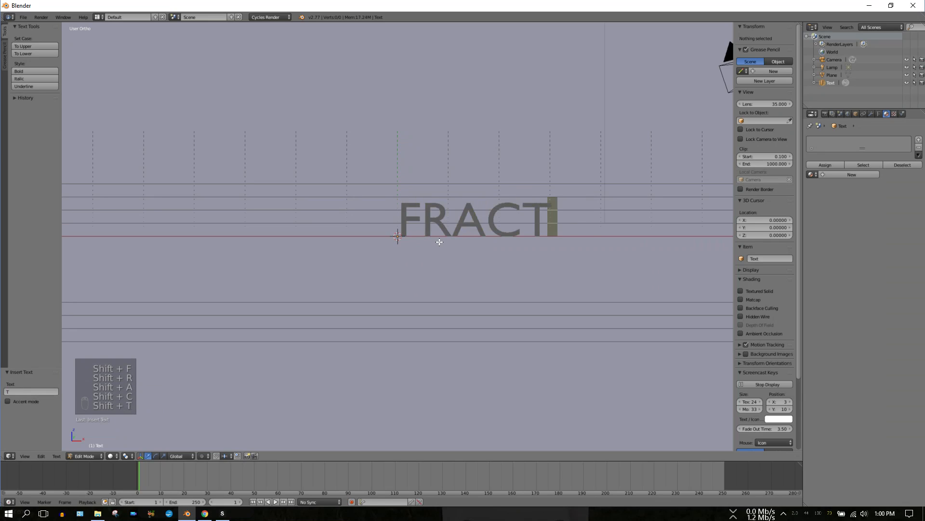
{"action": "type", "text": "URE"}
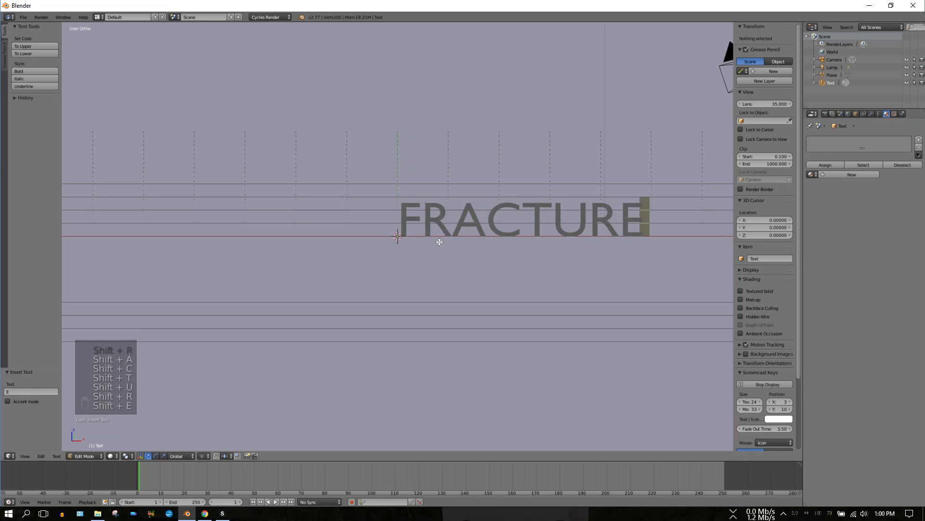
{"action": "key", "text": "Tab"}
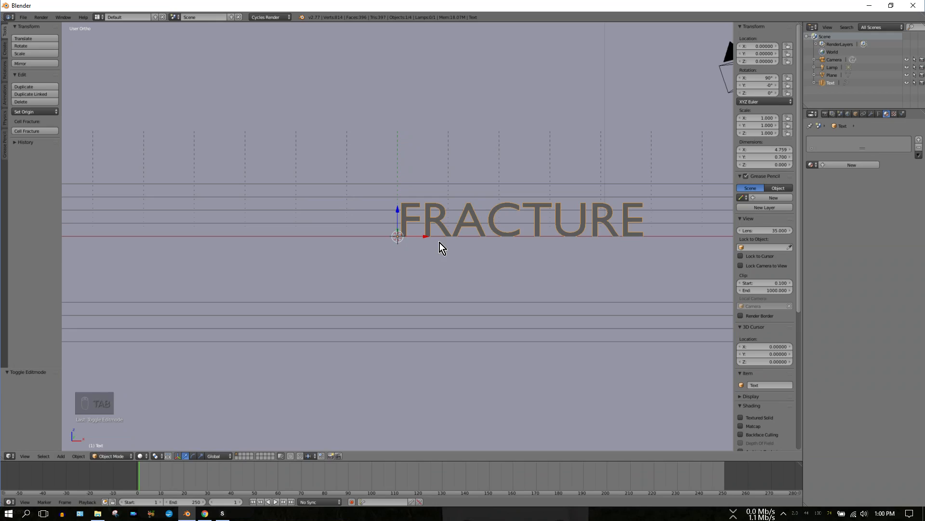
Scale the FRACTURE text up to about 2.65 and move it along X to about -7.19 to center it roughly.
{"action": "key", "text": "KP_Subtract"}
{"action": "key", "text": "KP_Subtract"}
{"action": "key", "text": "KP_Subtract"}
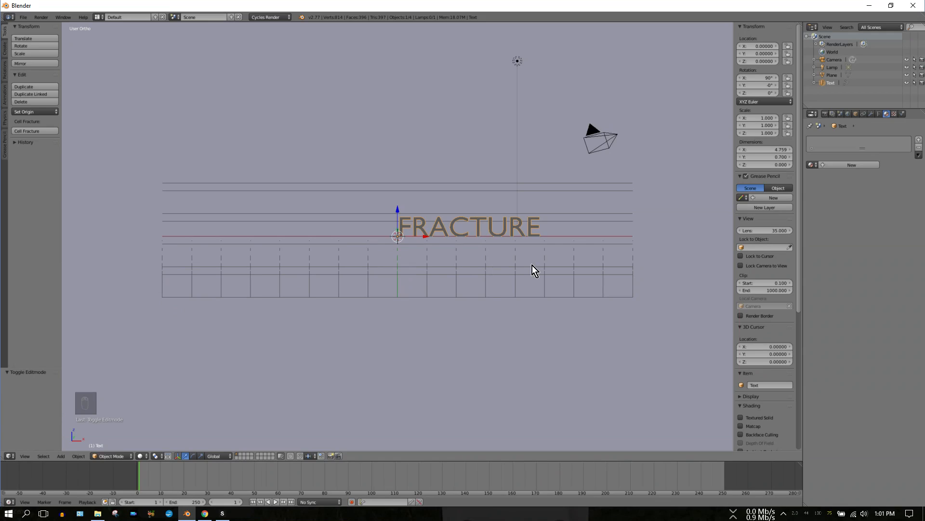
{"action": "key", "text": "s"}
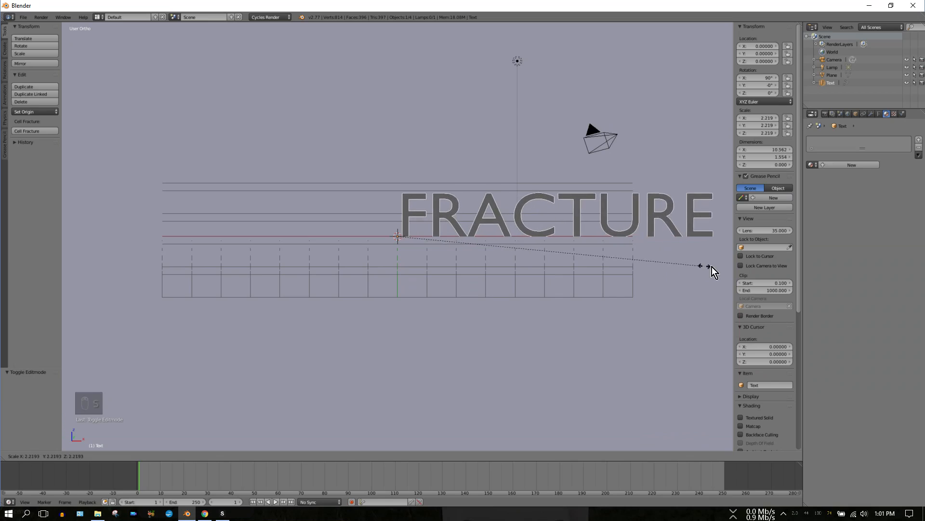
{"action": "left_click", "coordinate": [92, 271]}
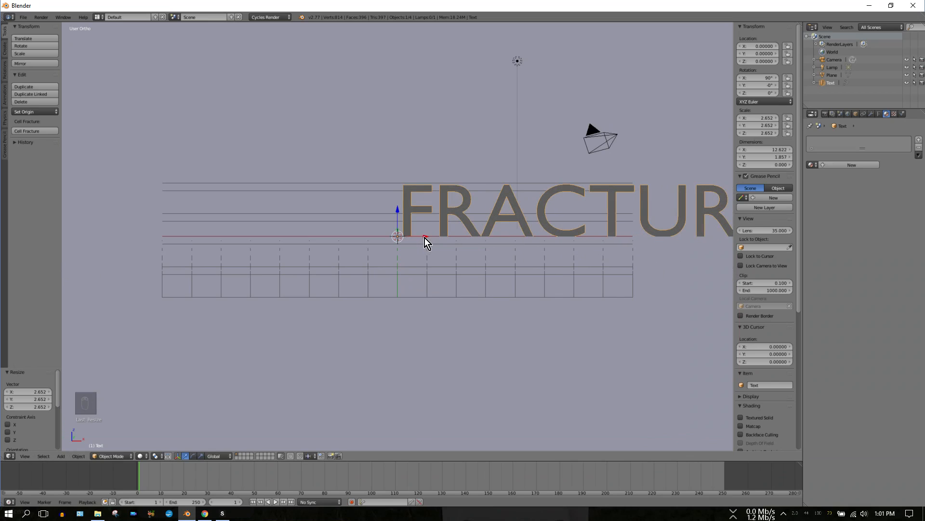
{"action": "key", "text": "g"}
{"action": "key", "text": "x"}
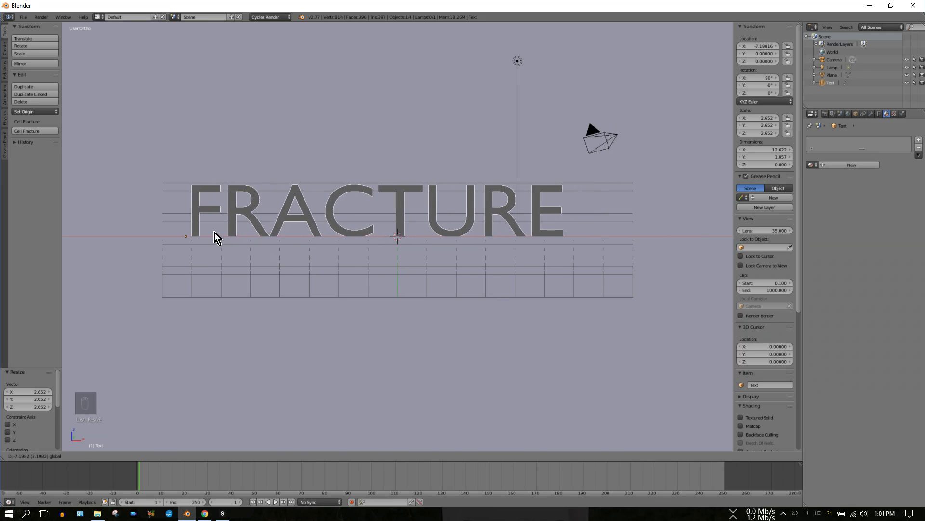
{"action": "left_click", "coordinate": [215, 233]}
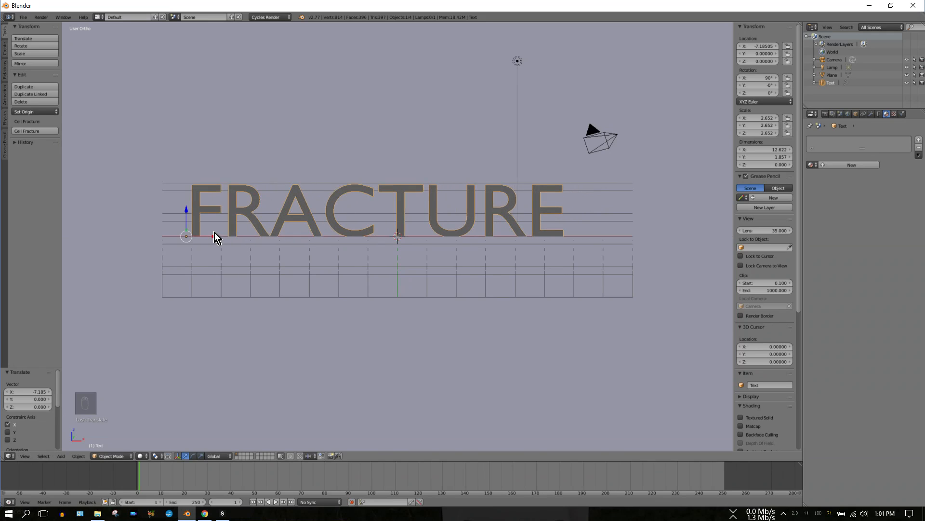
Enlarge the text further to a scale of about 3.29 and recenter it along X at about -8.01.
{"action": "key", "text": "s"}
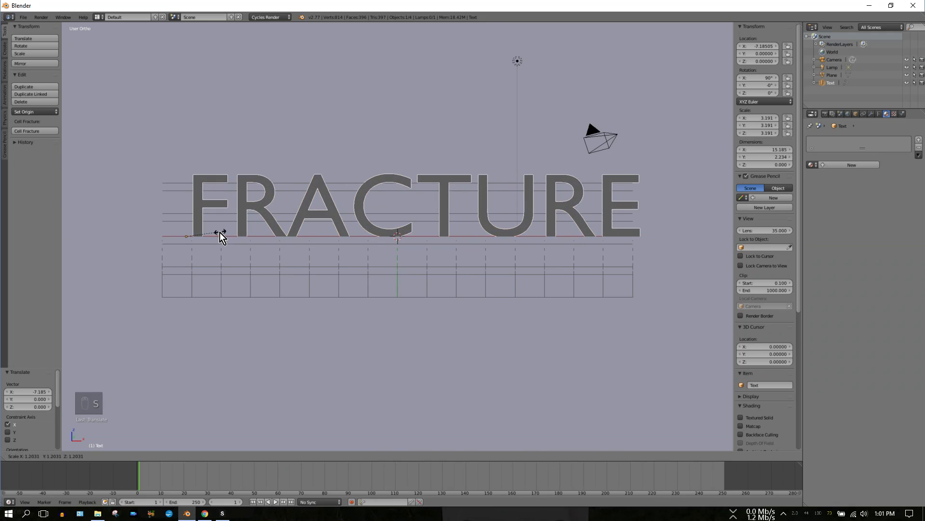
{"action": "left_click", "coordinate": [222, 233]}
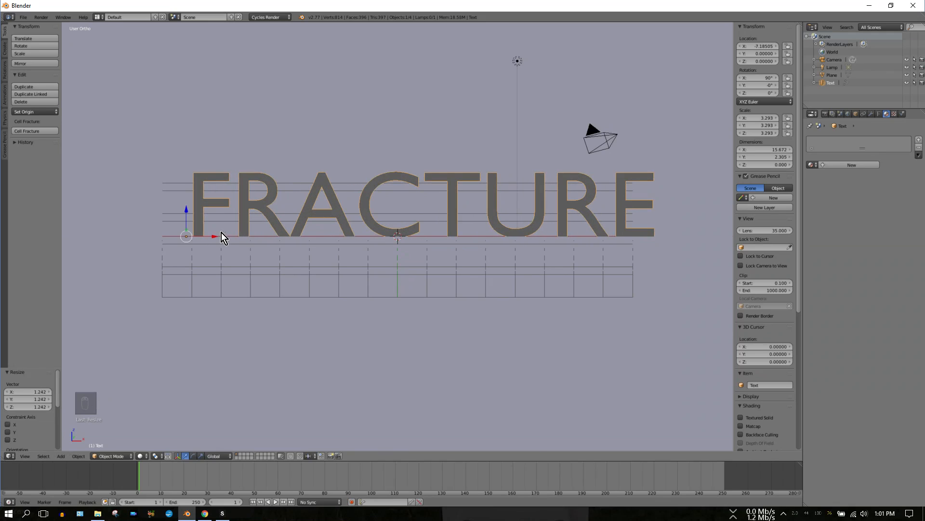
{"action": "key", "text": "g"}
{"action": "key", "text": "x"}
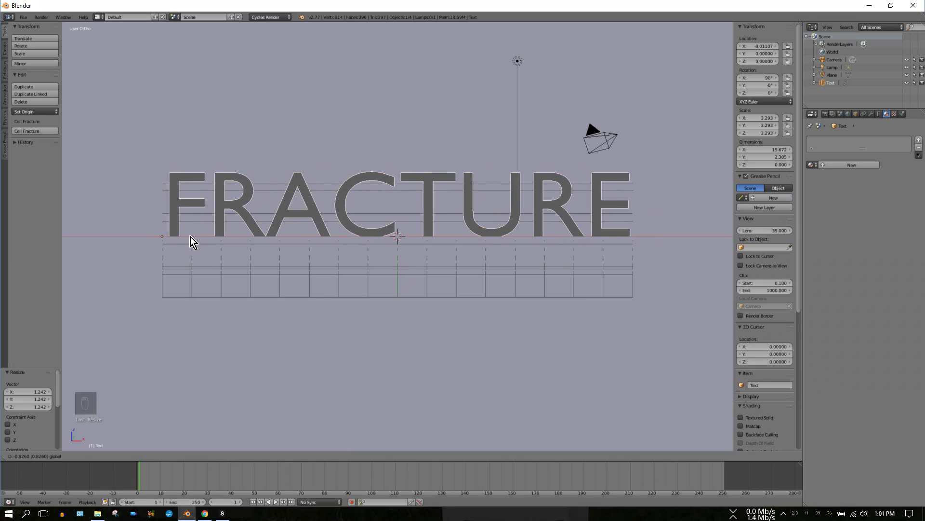
{"action": "left_click", "coordinate": [189, 236]}
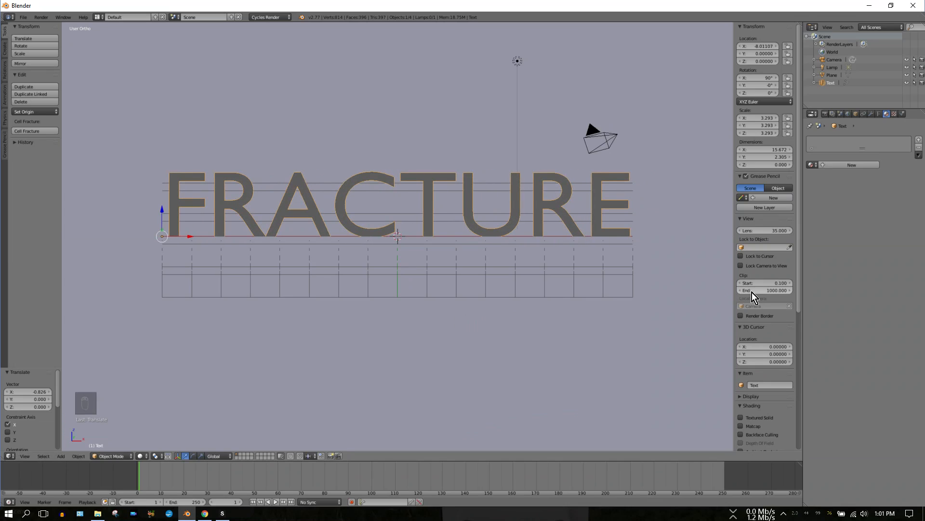
Give the FRACTURE text thickness by setting its geometry extrusion to 0.1.
{"action": "left_click", "coordinate": [879, 114]}
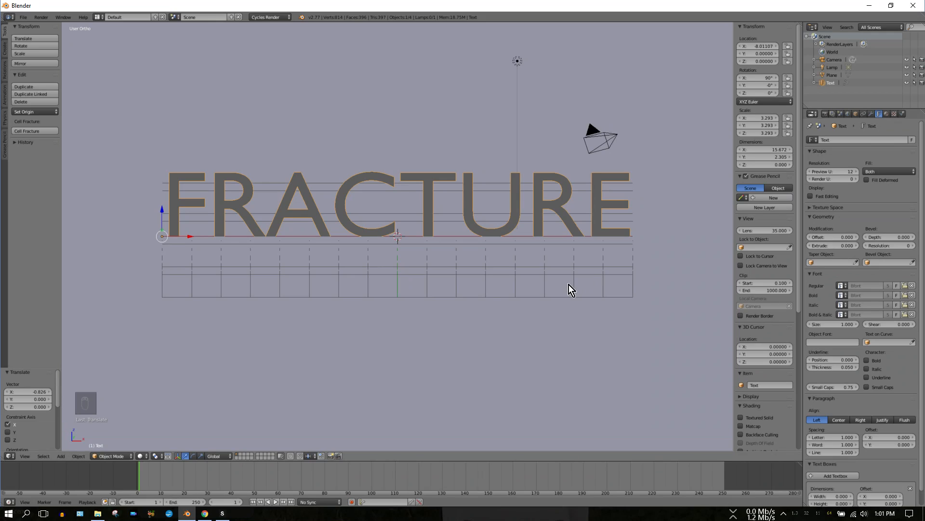
{"action": "key", "text": "KP_8"}
{"action": "key", "text": "KP_8"}
{"action": "key", "text": "KP_8"}
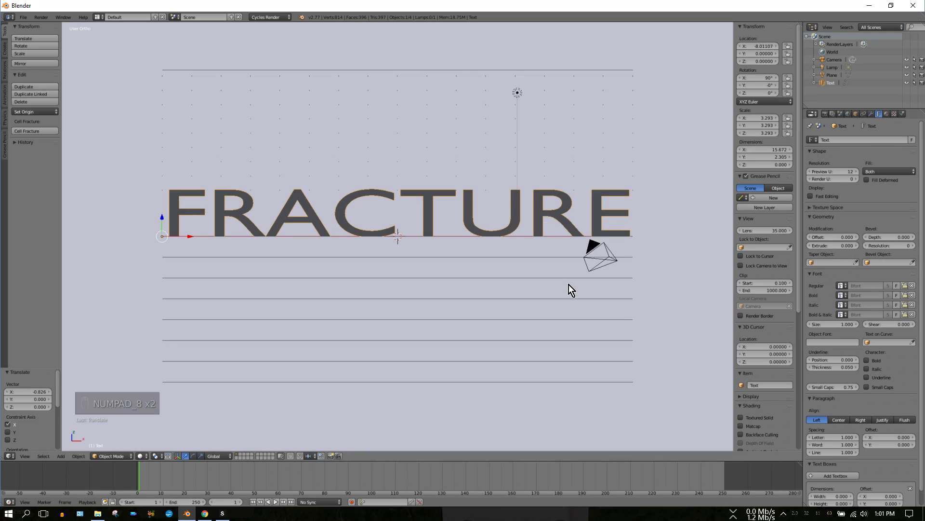
{"action": "key", "text": "KP_8"}
{"action": "key", "text": "KP_8"}
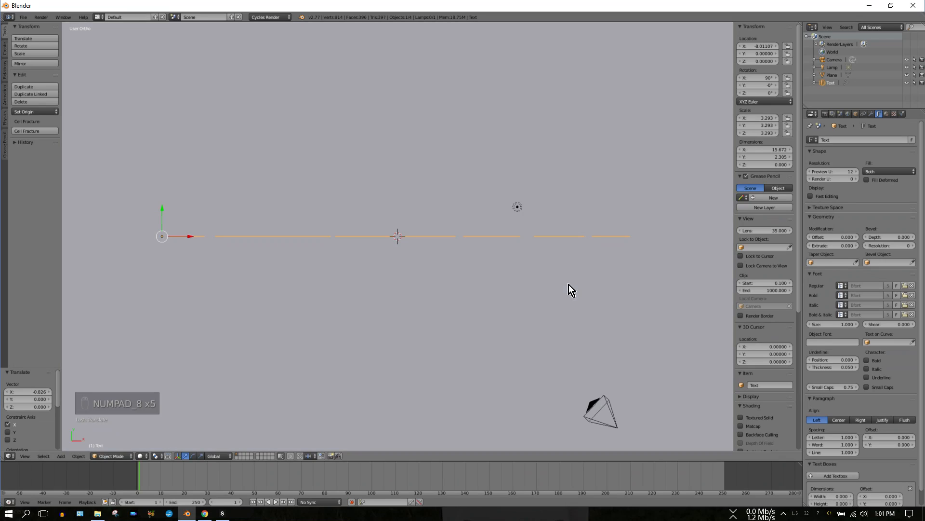
{"action": "left_click", "coordinate": [838, 246]}
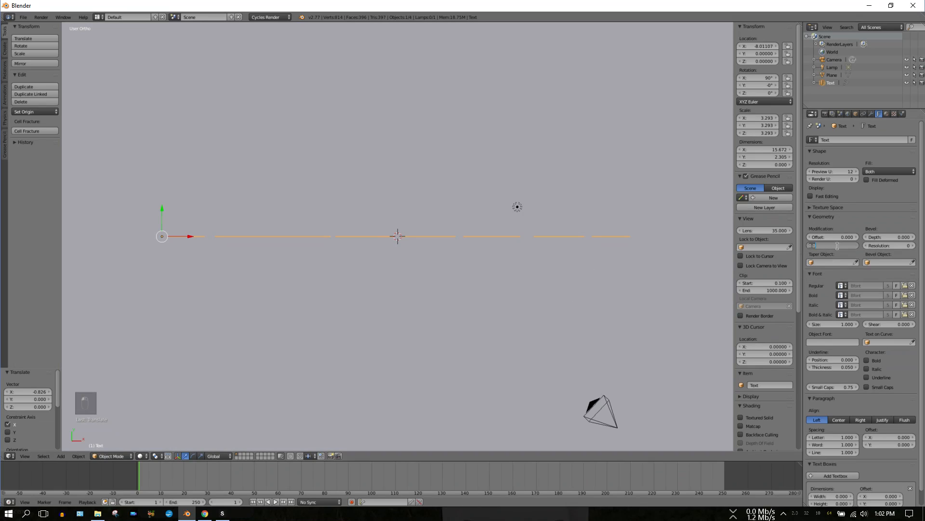
{"action": "key", "text": "BackSpace"}
{"action": "type", "text": ".1"}
{"action": "key", "text": "Return"}
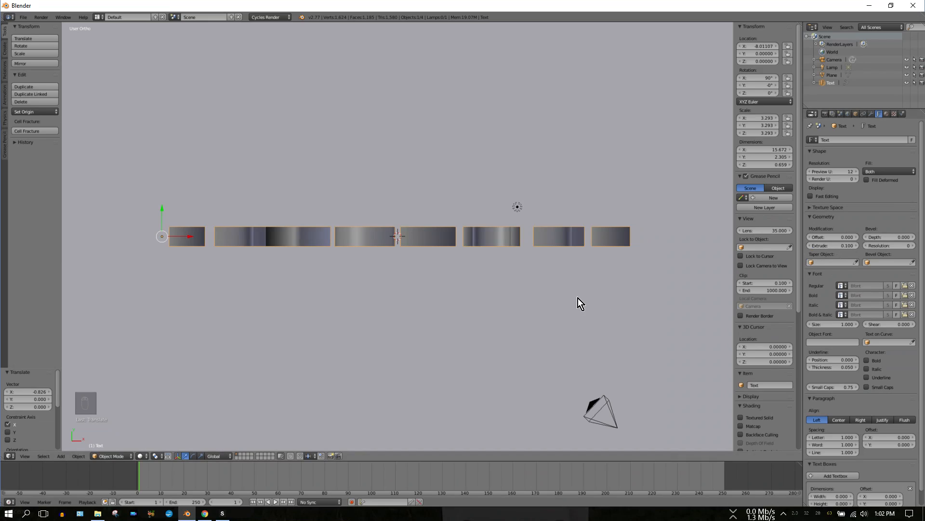
Examine the extruded text's thickness from above and from tilted angles, finishing in the front orthographic view.
{"action": "key", "text": "KP_2"}
{"action": "key", "text": "KP_2"}
{"action": "key", "text": "KP_2"}
{"action": "key", "text": "KP_2"}
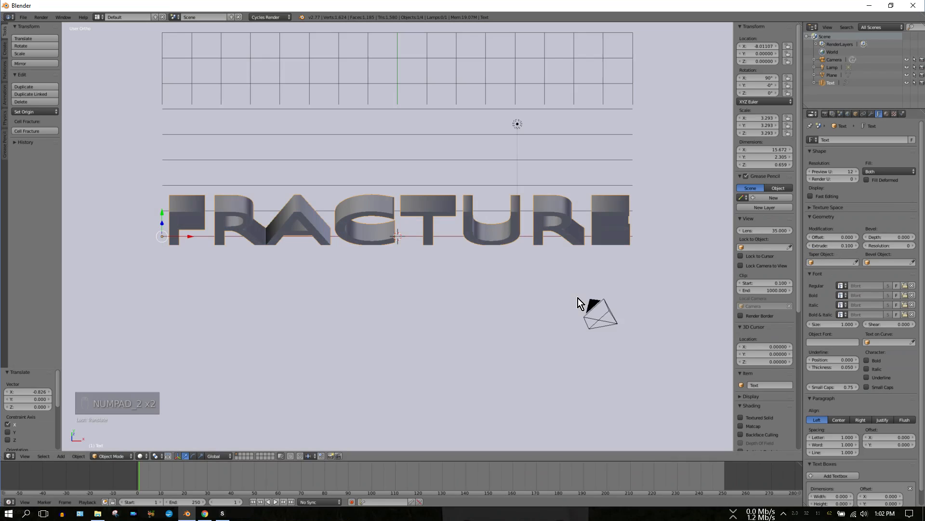
{"action": "key", "text": "KP_2"}
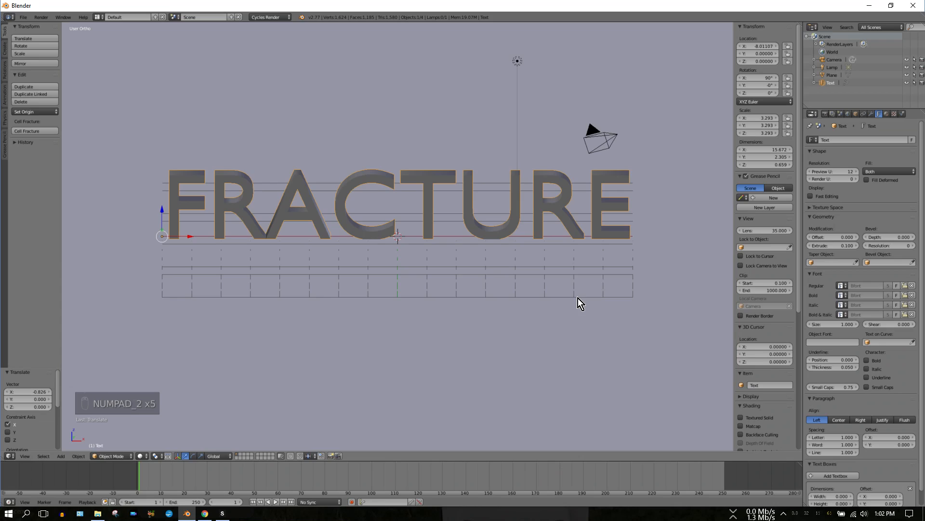
{"action": "key", "text": "KP_2"}
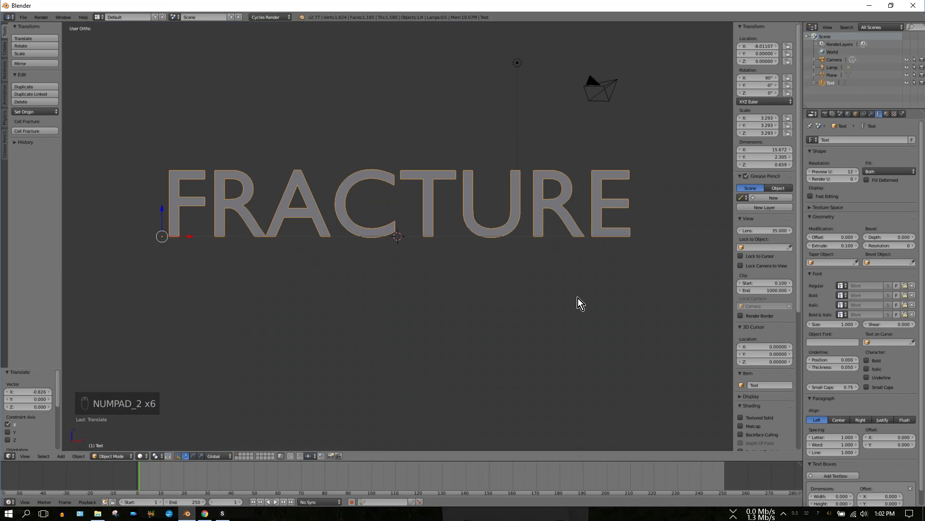
{"action": "key", "text": "KP_8"}
{"action": "key", "text": "KP_8"}
{"action": "key", "text": "KP_8"}
{"action": "key", "text": "KP_8"}
{"action": "key", "text": "KP_8"}
{"action": "key", "text": "KP_8"}
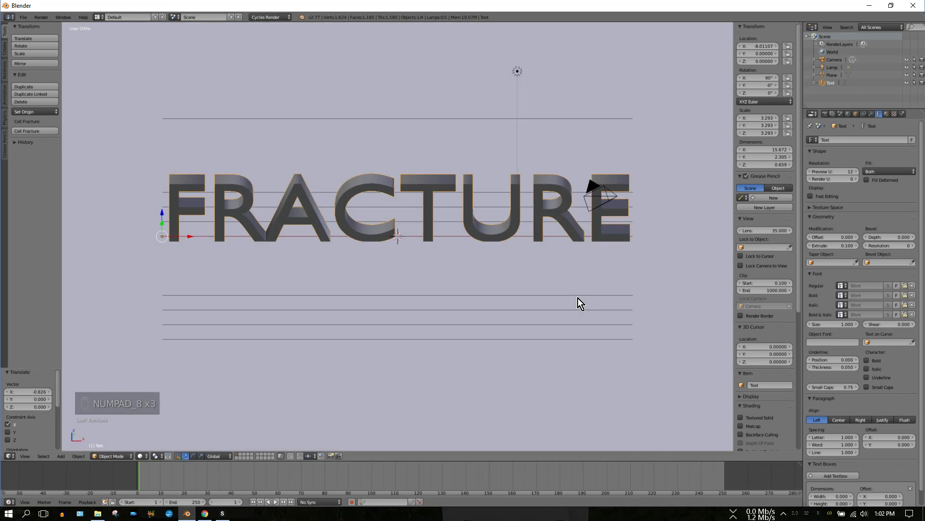
{"action": "key", "text": "KP_8"}
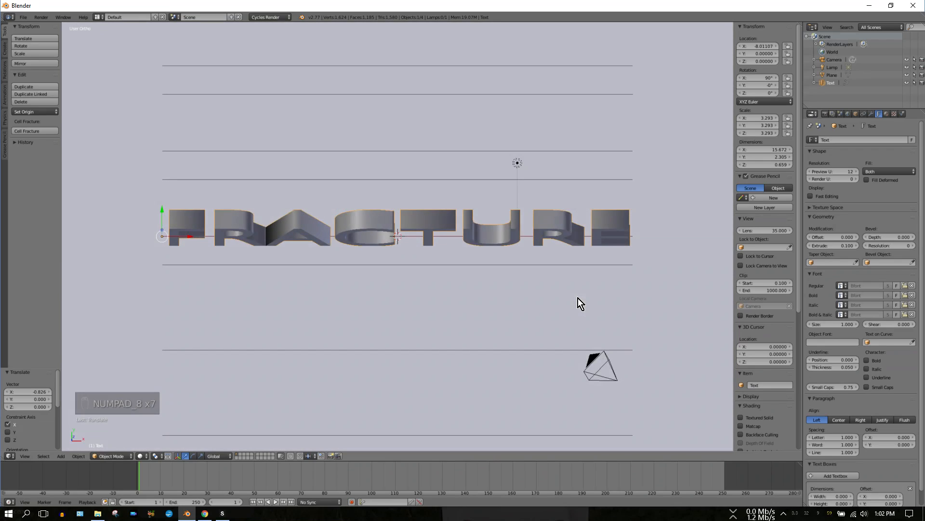
{"action": "key", "text": "KP_1"}
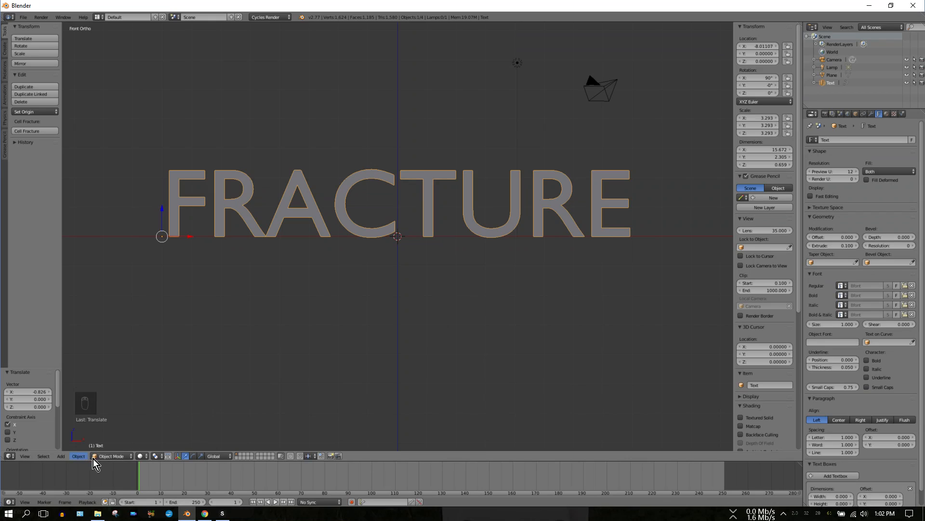
Display the viewport in wireframe and convert the FRACTURE text object into a mesh.
{"action": "left_click", "coordinate": [146, 456]}
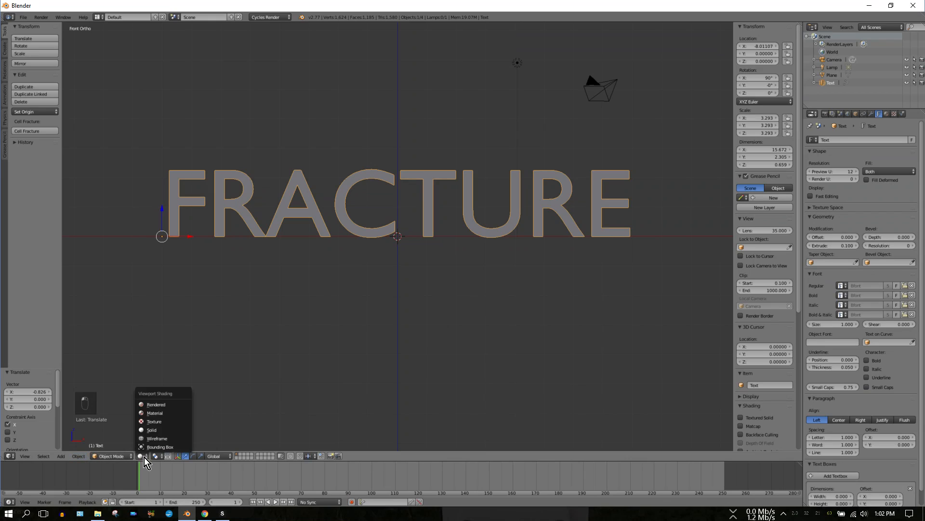
{"action": "left_click", "coordinate": [156, 438]}
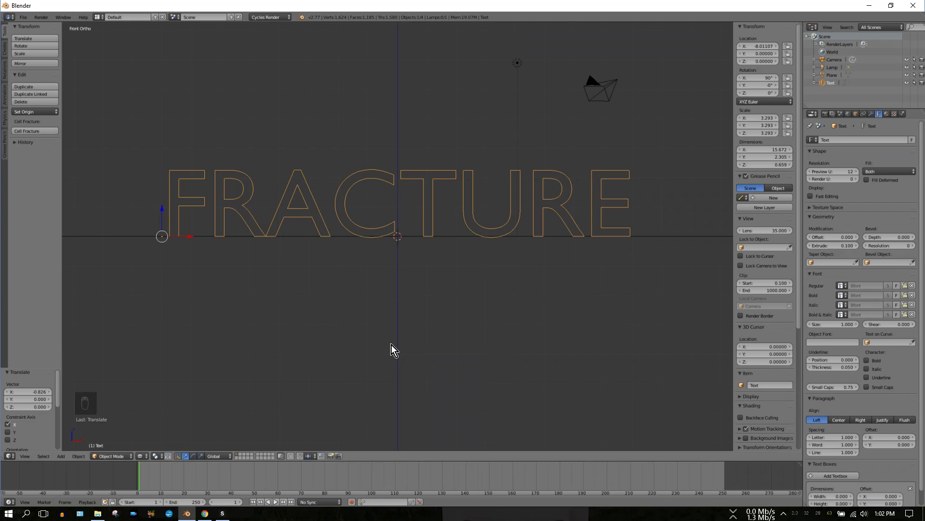
{"action": "key", "text": "alt+c"}
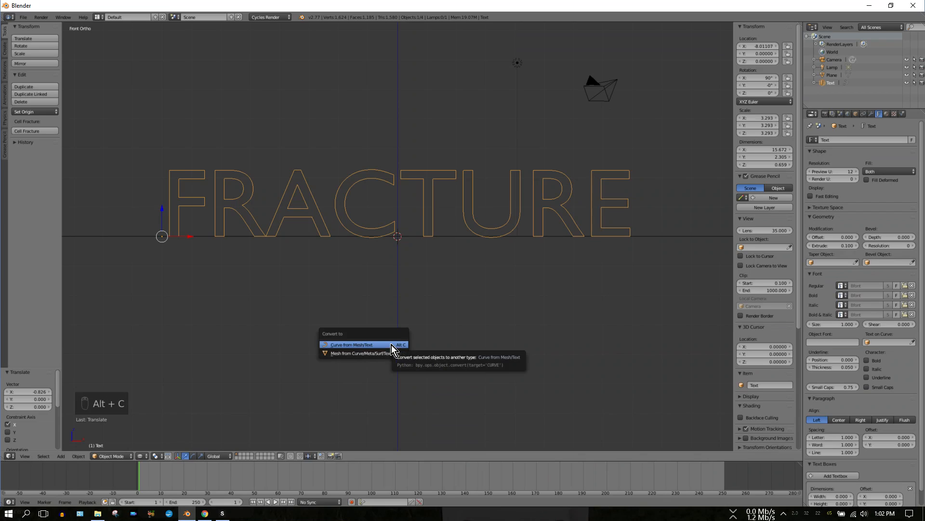
{"action": "left_click", "coordinate": [365, 353]}
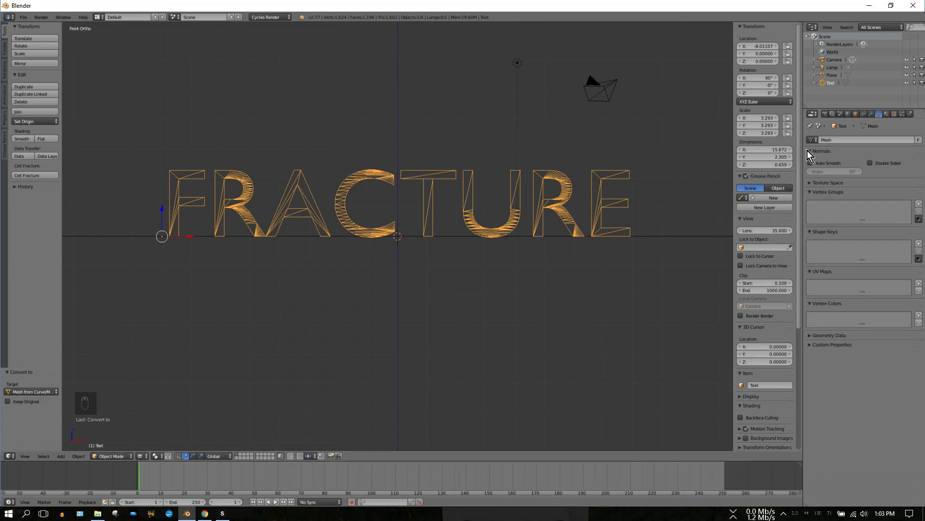
Add a Remesh modifier to the text mesh and turn off Remove Disconnected Pieces.
{"action": "left_click", "coordinate": [872, 114]}
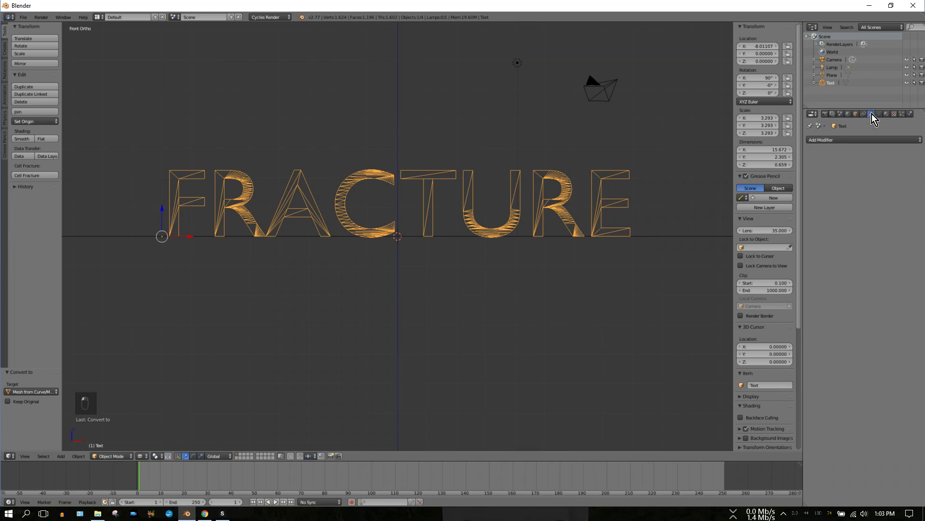
{"action": "left_click", "coordinate": [822, 141]}
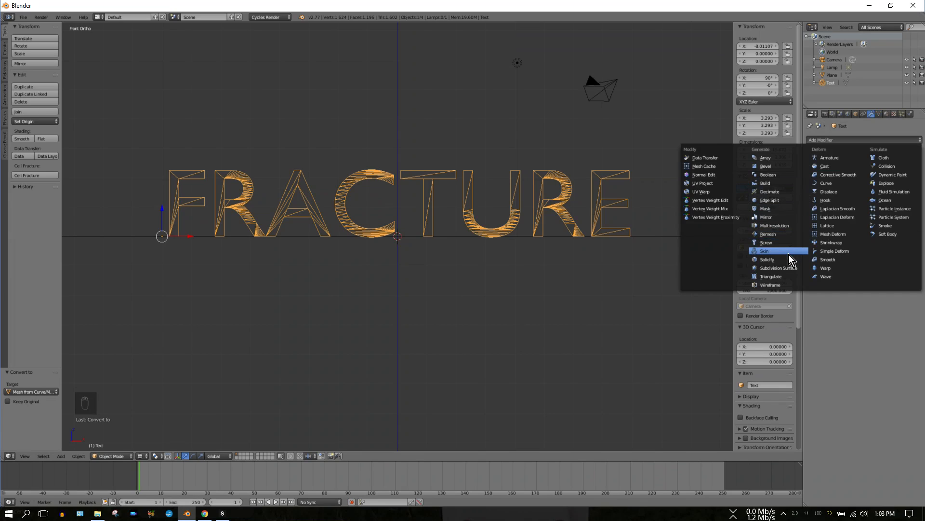
{"action": "left_click", "coordinate": [772, 234]}
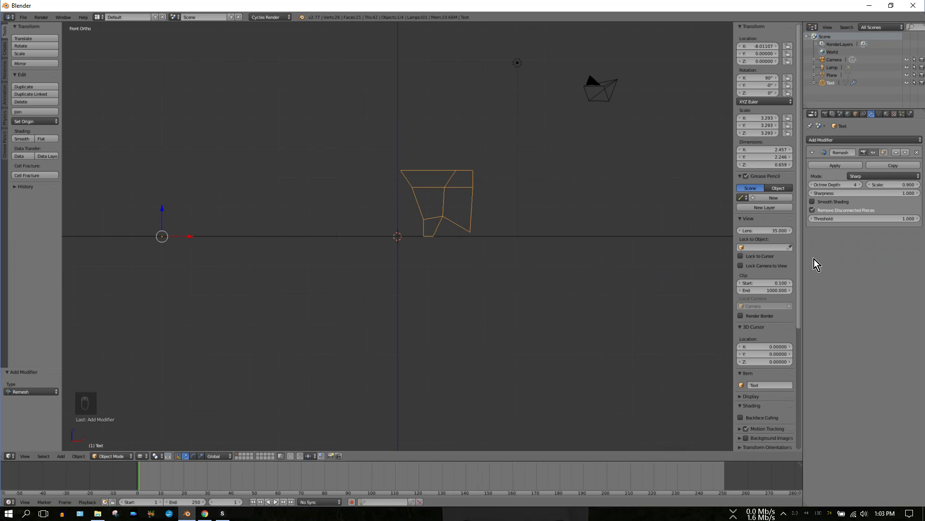
{"action": "left_click", "coordinate": [813, 209]}
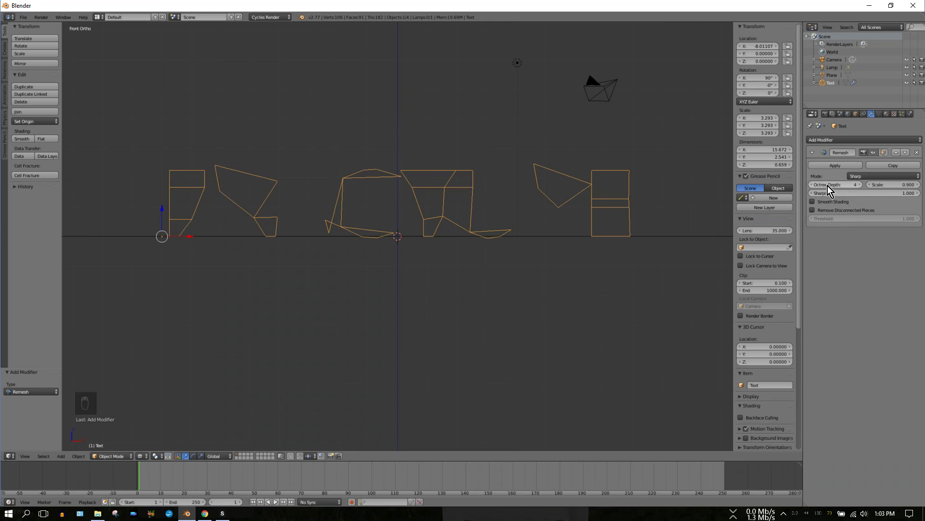
Raise the Remesh modifier's octree depth to 8 and apply the modifier to the text mesh.
{"action": "left_click", "coordinate": [861, 185]}
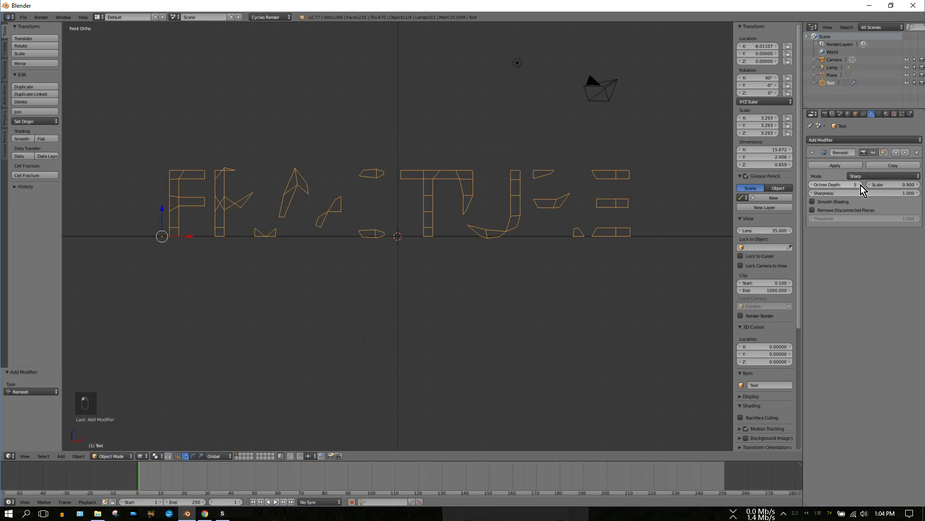
{"action": "left_click", "coordinate": [860, 185]}
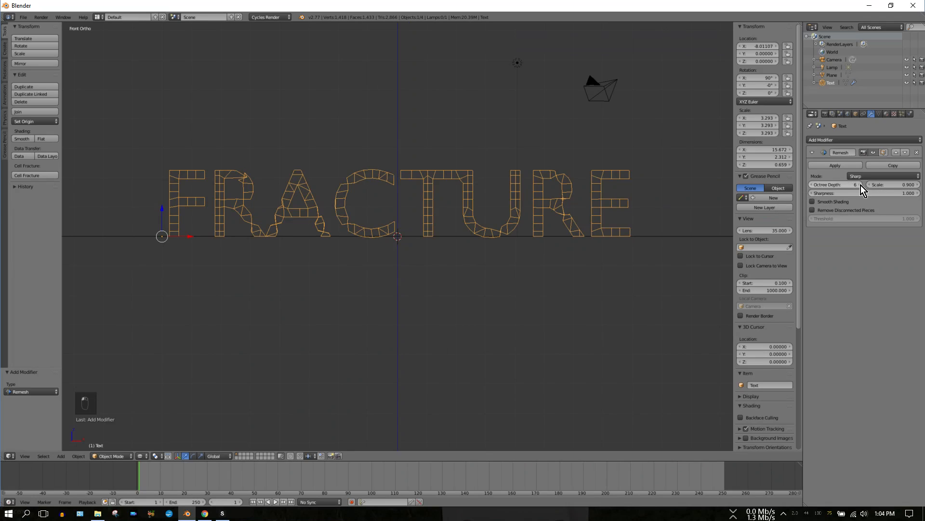
{"action": "left_click", "coordinate": [861, 185]}
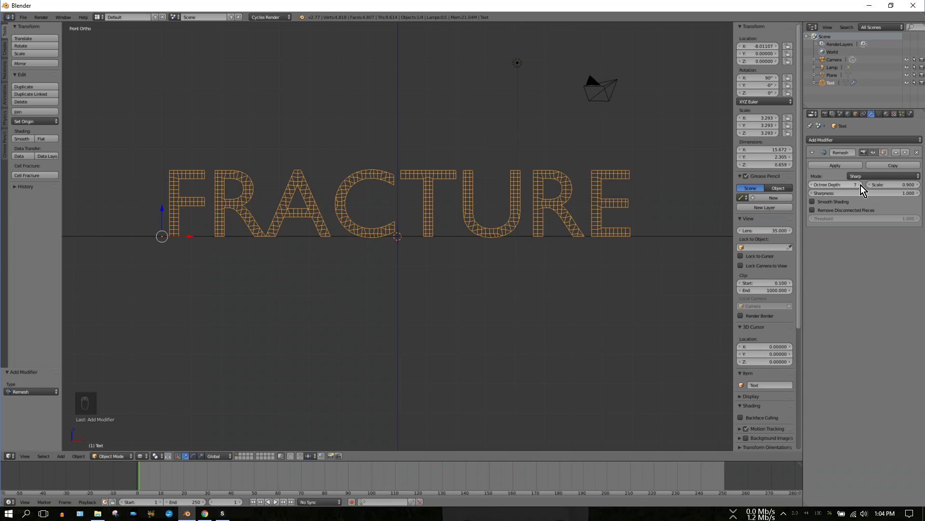
{"action": "left_click", "coordinate": [861, 185]}
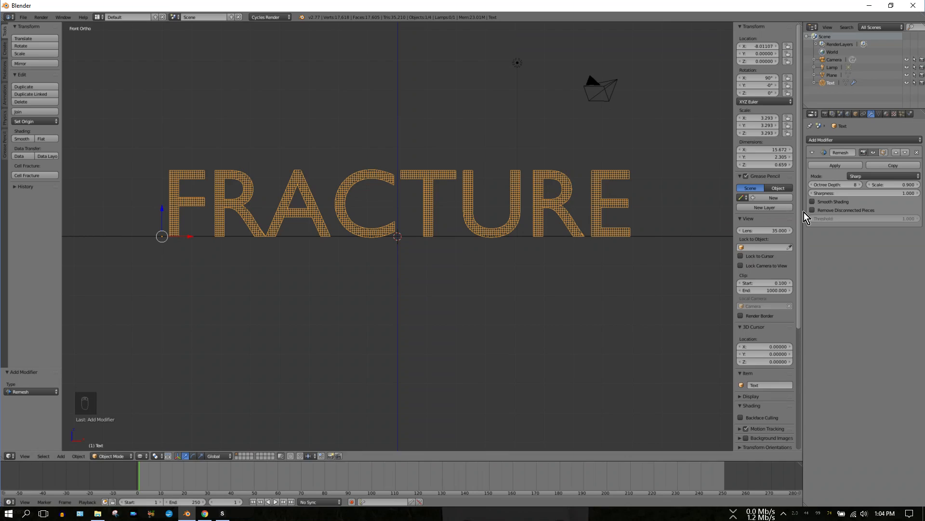
{"action": "left_click", "coordinate": [834, 166]}
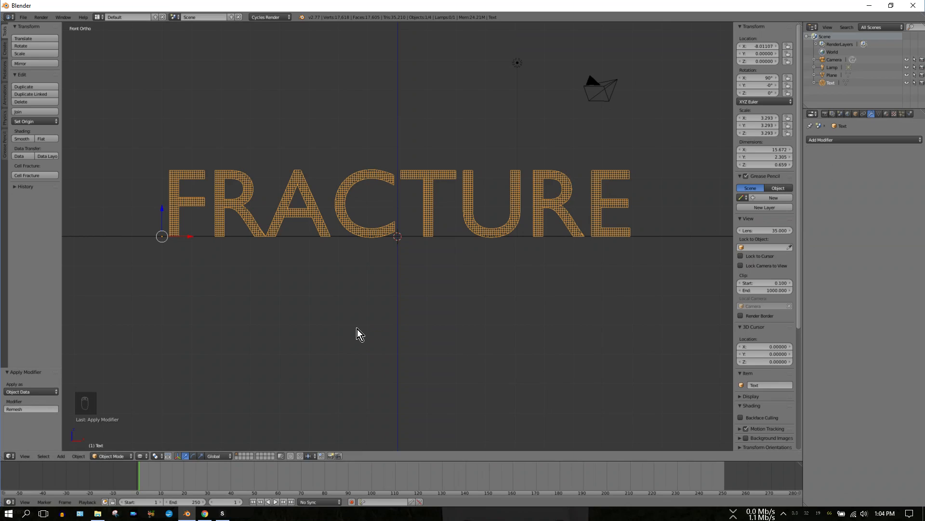
Smooth all vertices of the remeshed text in Edit Mode with a raised repeat count, finishing in Object Mode.
{"action": "key", "text": "Tab"}
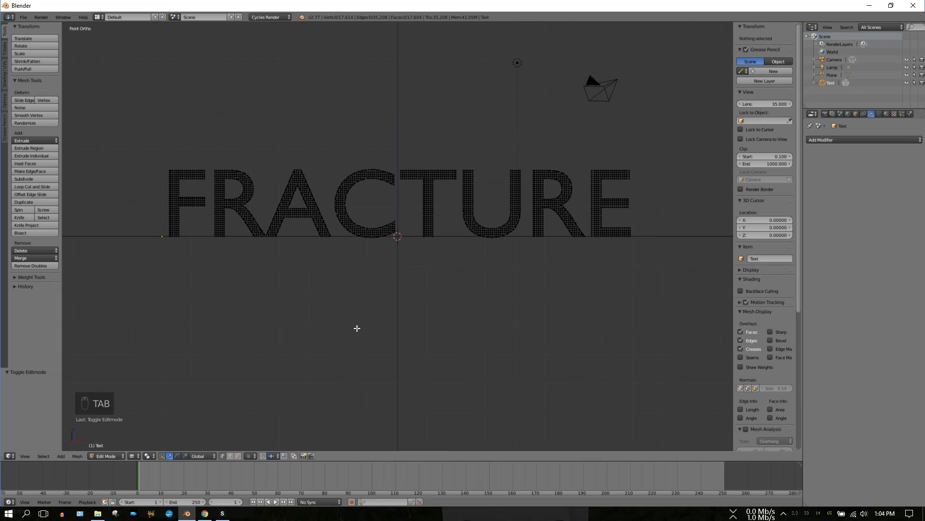
{"action": "key", "text": "a"}
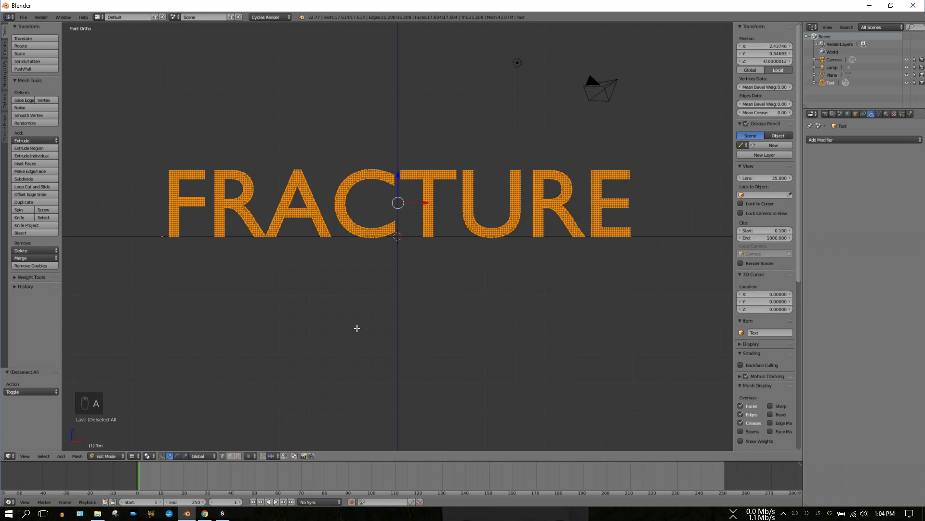
{"action": "key", "text": "a"}
{"action": "key", "text": "a"}
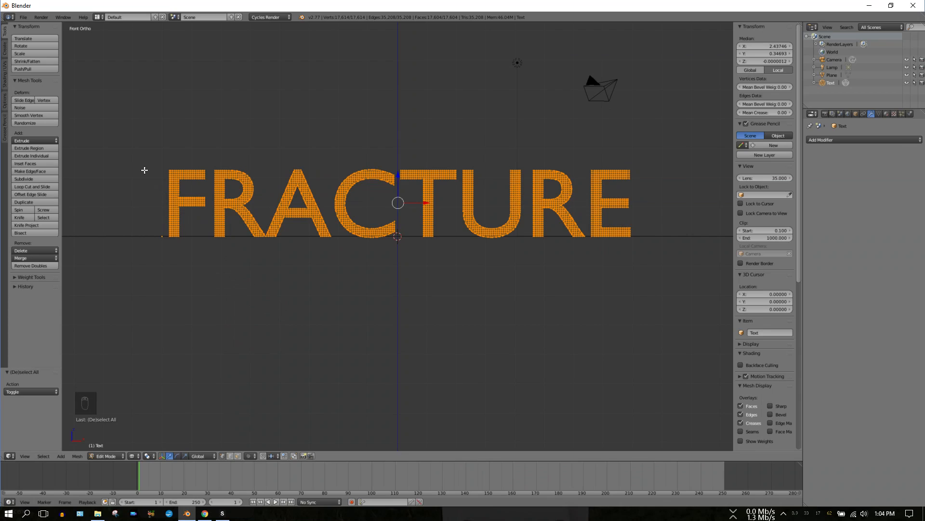
{"action": "left_click", "coordinate": [39, 117]}
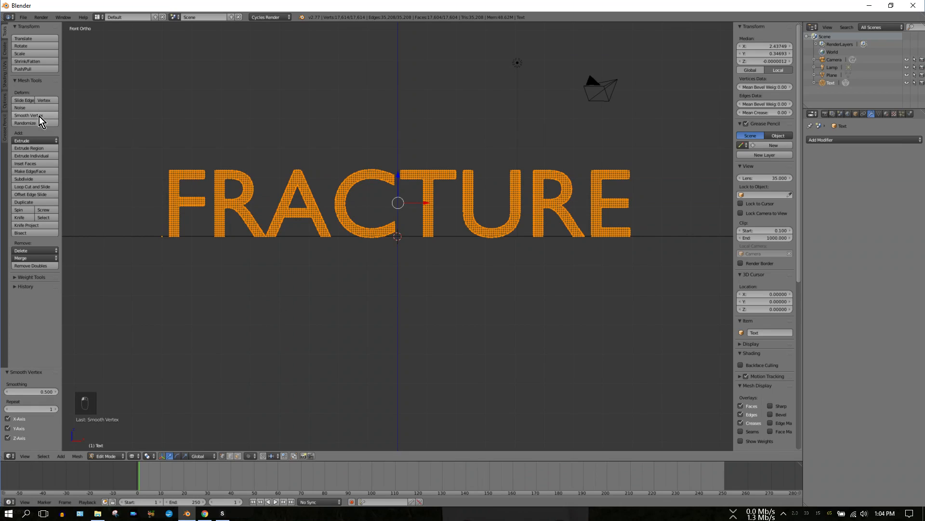
{"action": "left_click", "coordinate": [56, 410]}
{"action": "key", "text": "Tab"}
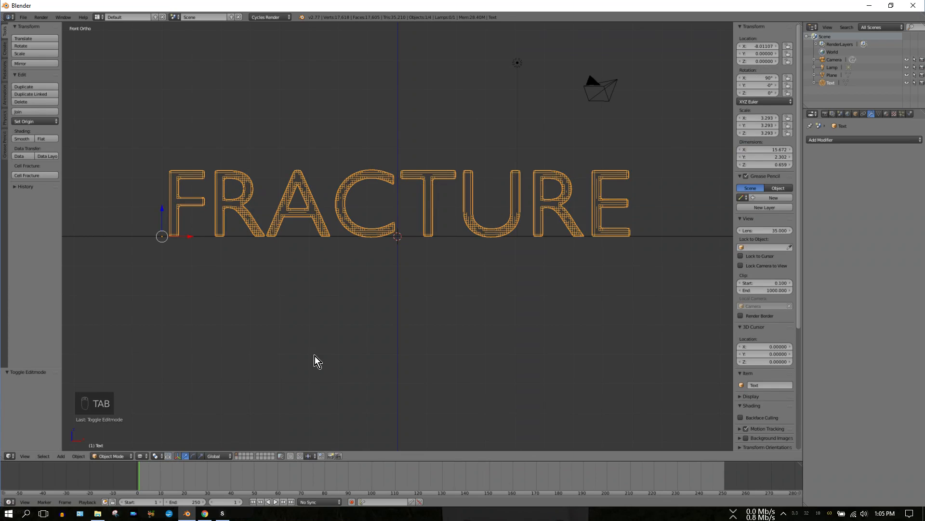
Apply smooth shading to the text and display the viewport in Material shading.
{"action": "left_click", "coordinate": [21, 140]}
{"action": "left_click", "coordinate": [144, 456]}
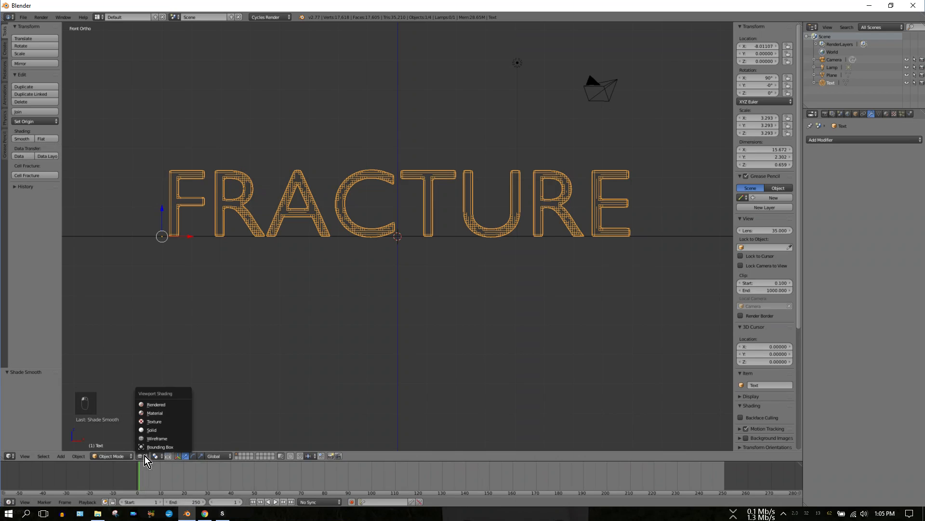
{"action": "left_click", "coordinate": [155, 413]}
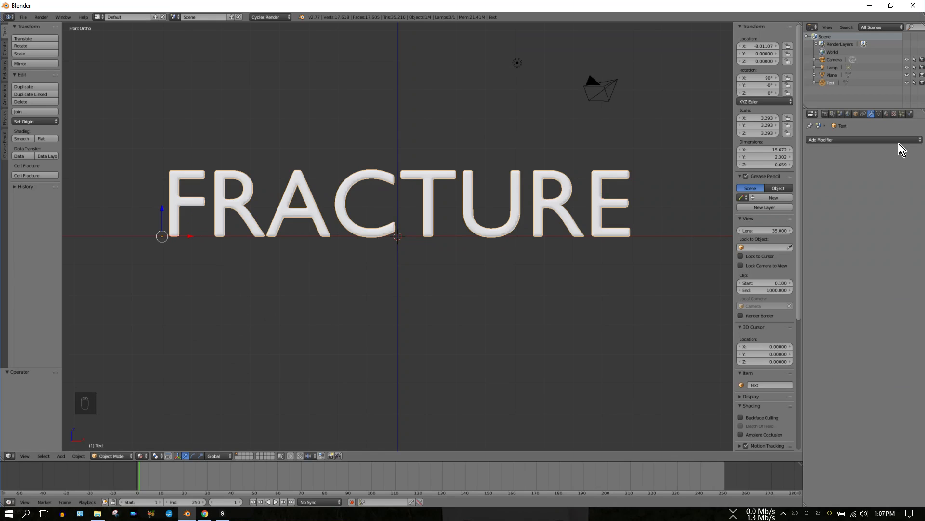
Create a new material on the FRACTURE text and name it Outside.
{"action": "left_click", "coordinate": [887, 114]}
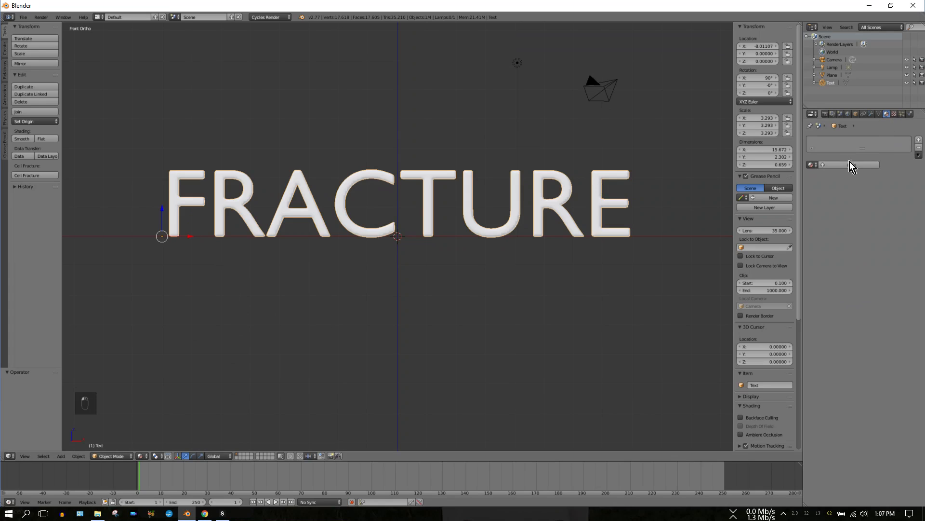
{"action": "left_click", "coordinate": [836, 166]}
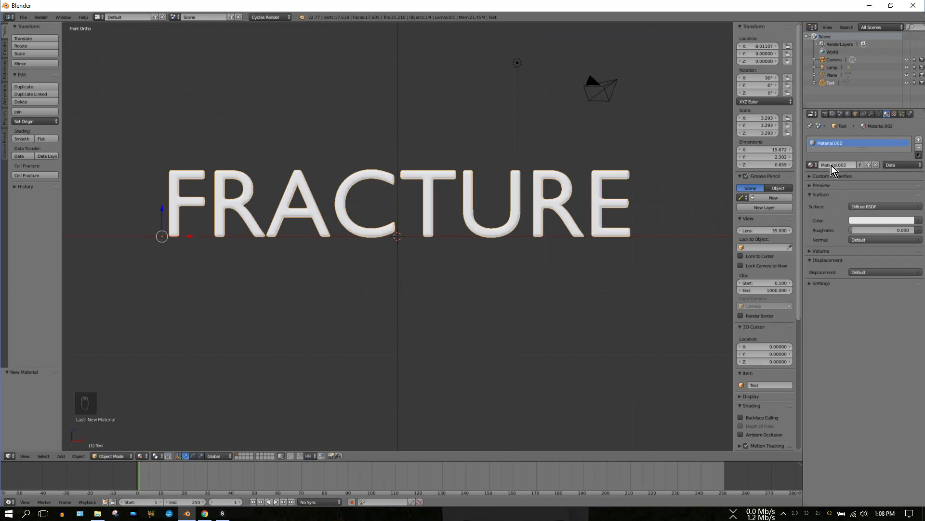
{"action": "left_click", "coordinate": [839, 165]}
{"action": "type", "text": "Outside"}
{"action": "key", "text": "Return"}
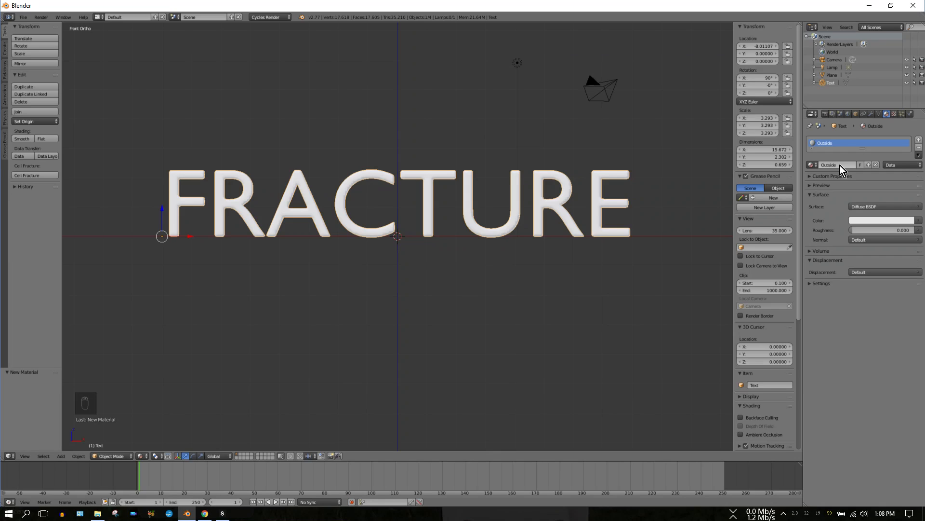
Add a second material slot with a new material named Inside, using Velvet BSDF as its surface shader.
{"action": "left_click", "coordinate": [919, 140]}
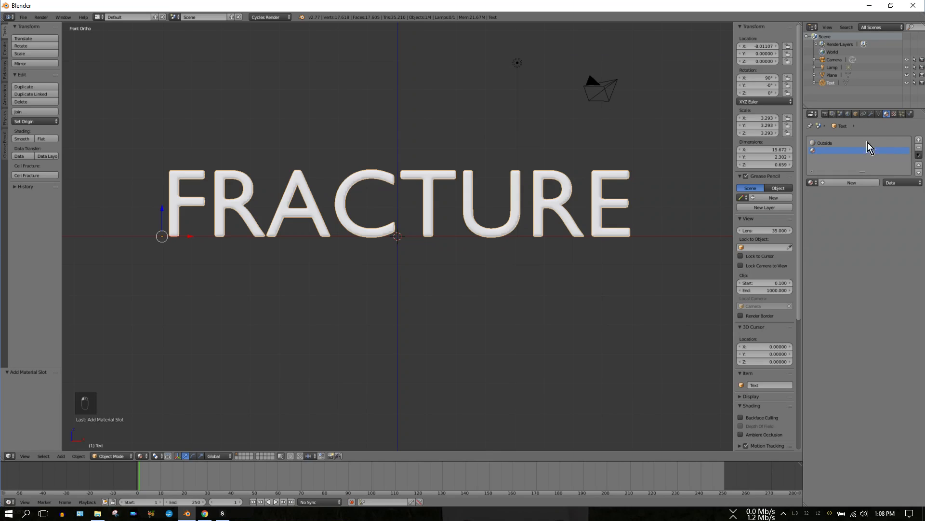
{"action": "left_click", "coordinate": [840, 184]}
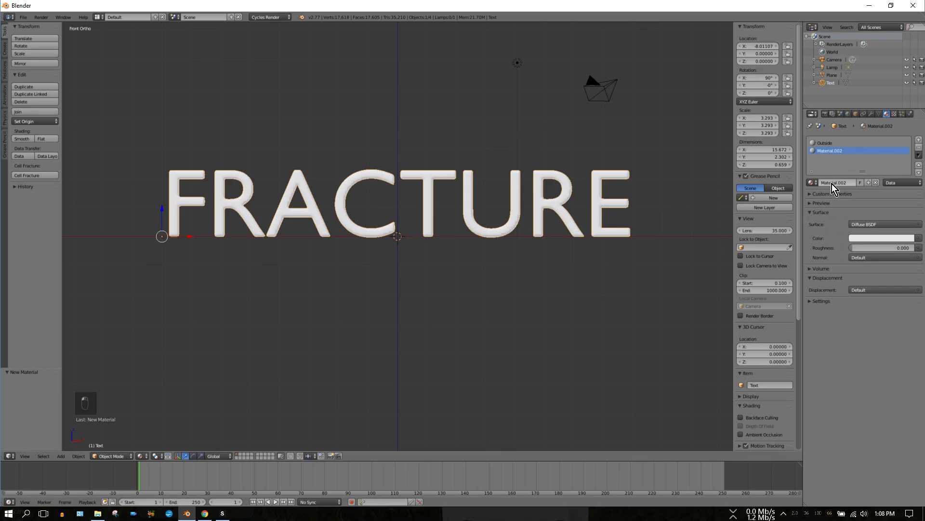
{"action": "left_click", "coordinate": [832, 183]}
{"action": "type", "text": "Inside"}
{"action": "key", "text": "Return"}
{"action": "left_click", "coordinate": [875, 225]}
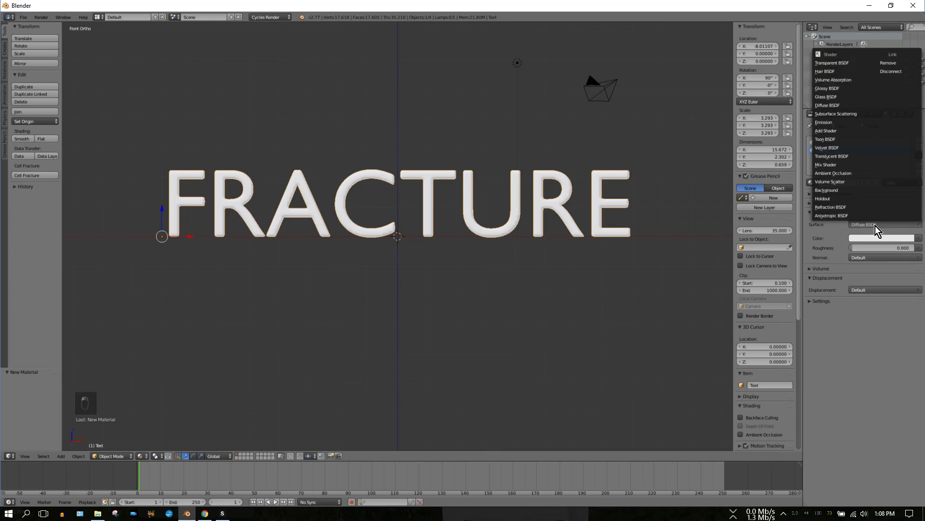
{"action": "left_click", "coordinate": [841, 149]}
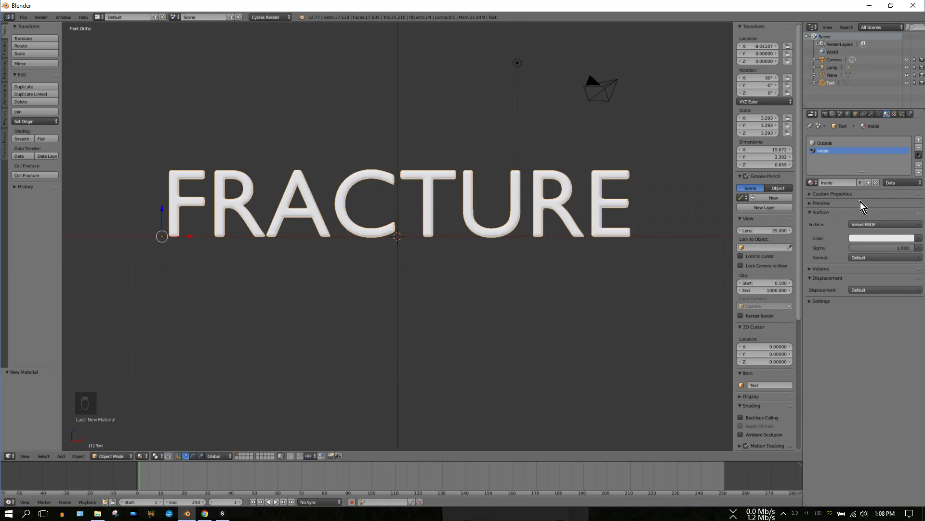
Set the Outside material's surface to a Mix Shader combining Diffuse BSDF first and Glossy BSDF second.
{"action": "left_click", "coordinate": [826, 143]}
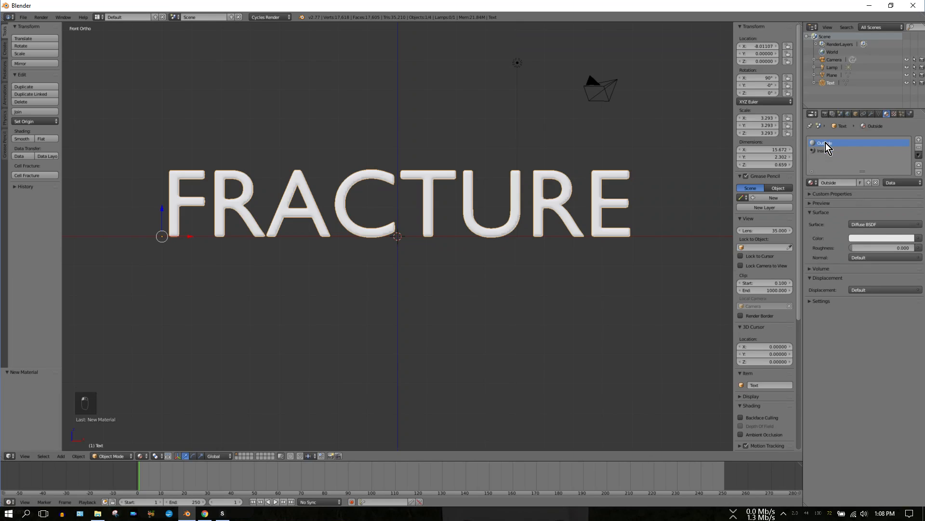
{"action": "left_click", "coordinate": [884, 224]}
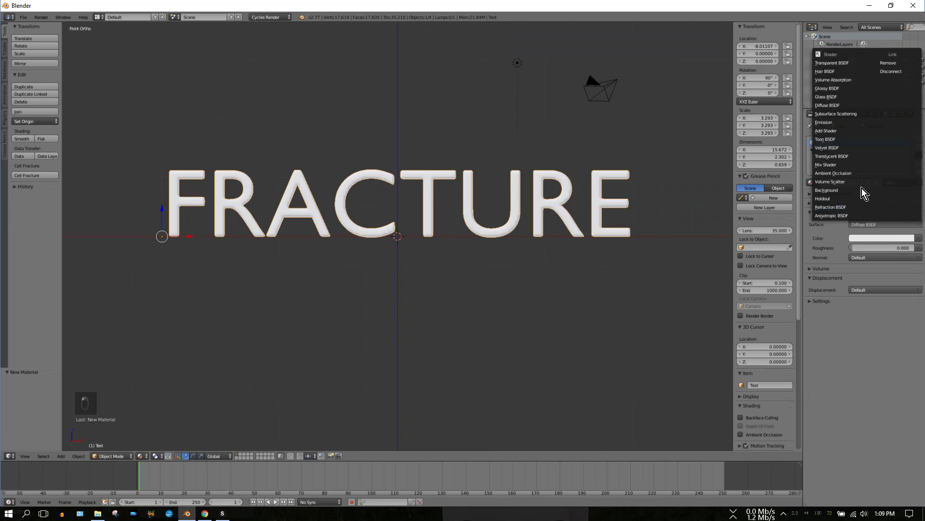
{"action": "left_click", "coordinate": [837, 166]}
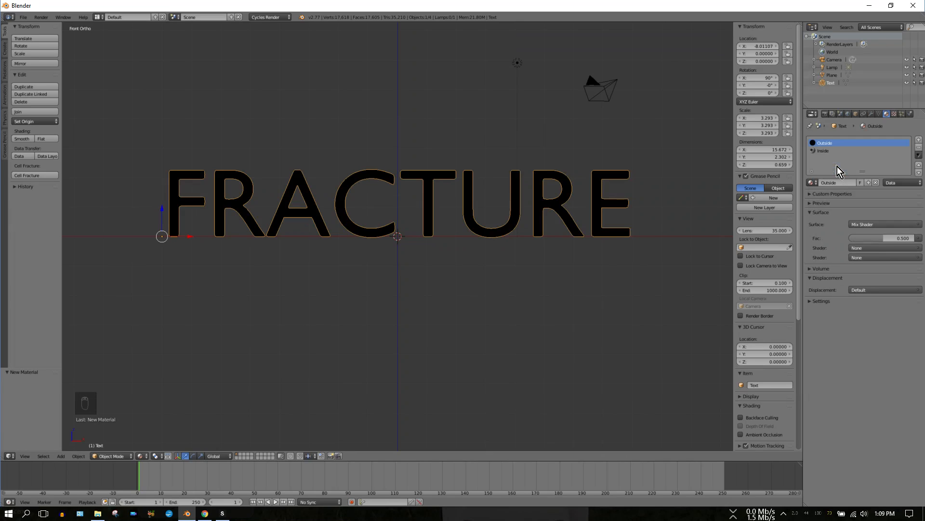
{"action": "left_click", "coordinate": [869, 249]}
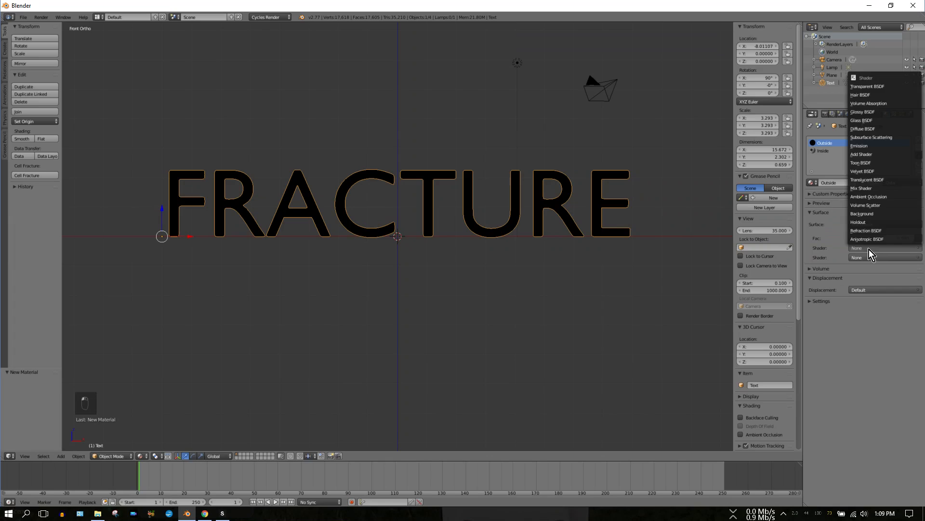
{"action": "left_click", "coordinate": [871, 128]}
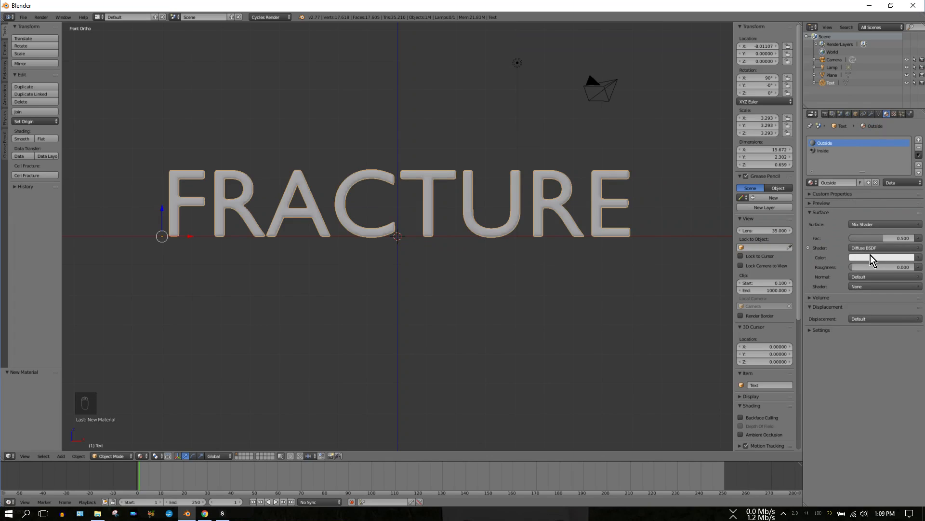
{"action": "left_click", "coordinate": [867, 285]}
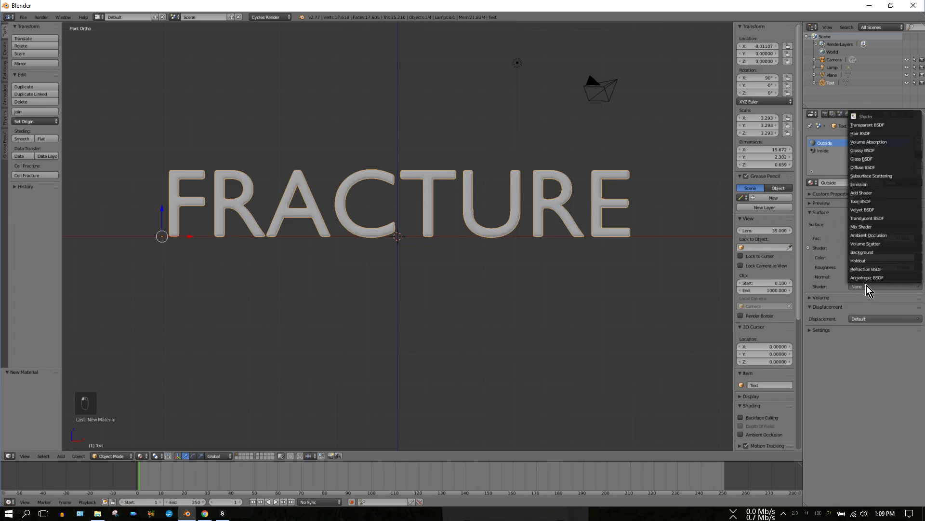
{"action": "left_click", "coordinate": [872, 150]}
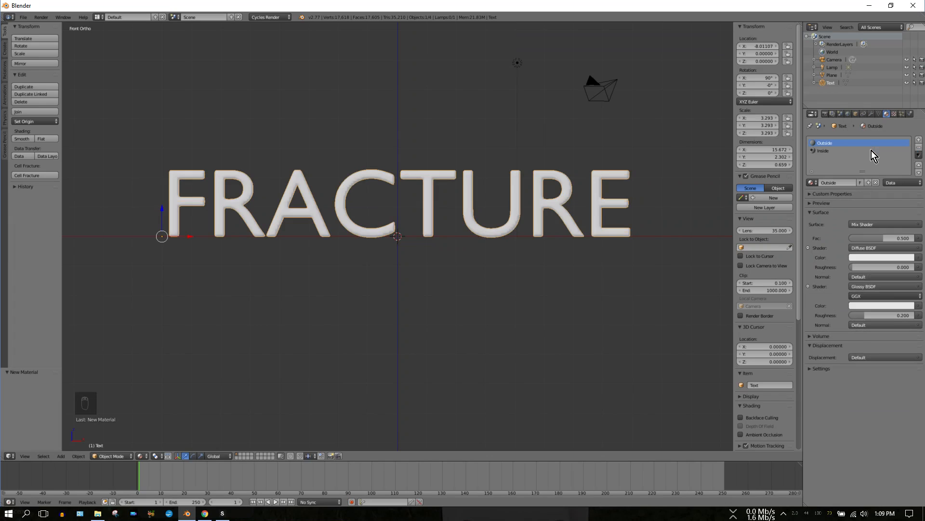
Set the Outside material's Glossy colour to pure white and its roughness to 0.001.
{"action": "left_click", "coordinate": [877, 305]}
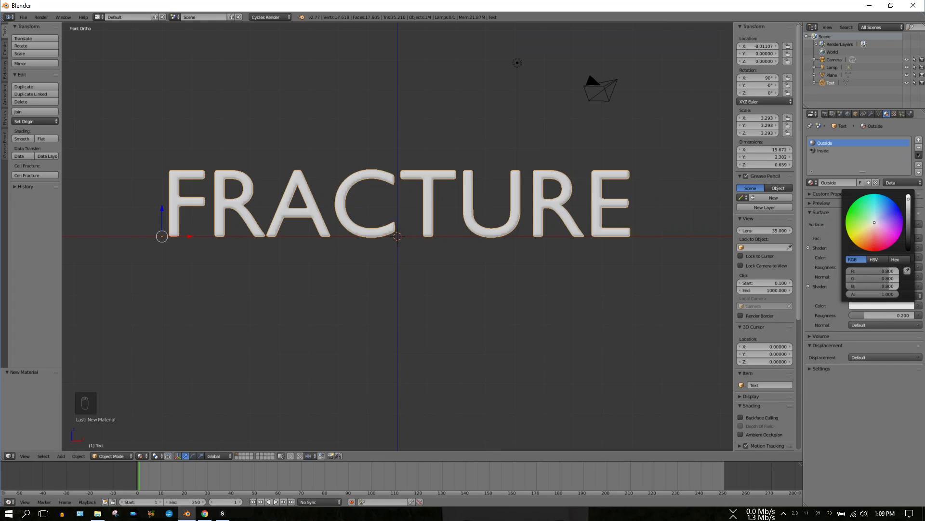
{"action": "left_click_drag", "start_coordinate": [909, 197], "coordinate": [909, 194]}
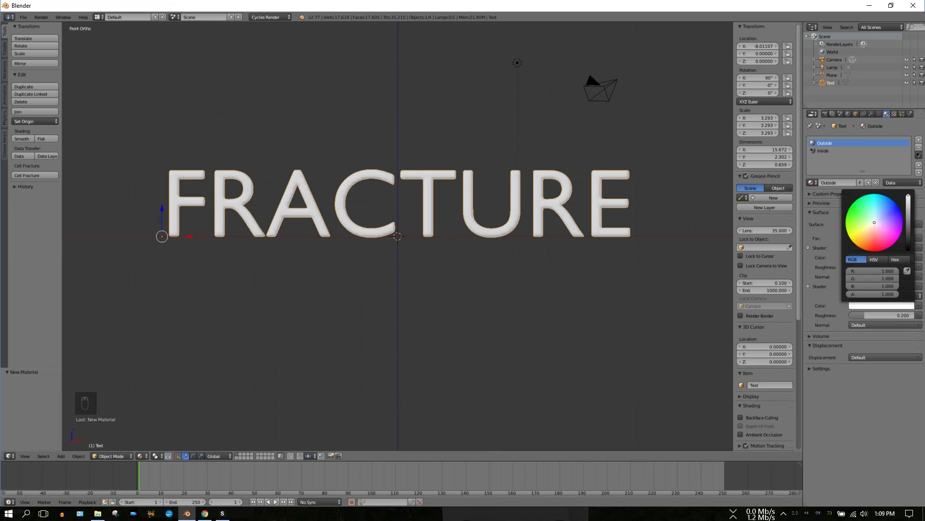
{"action": "left_click", "coordinate": [891, 314]}
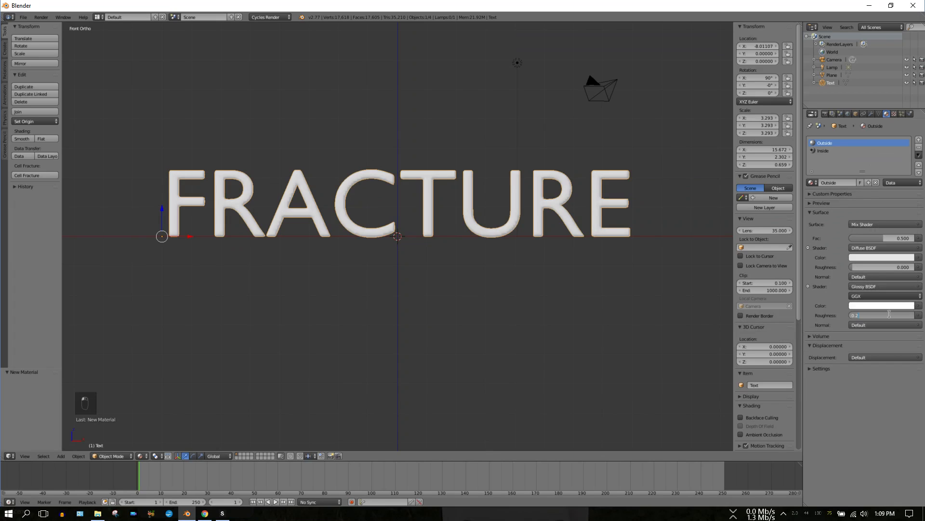
{"action": "type", "text": "0"}
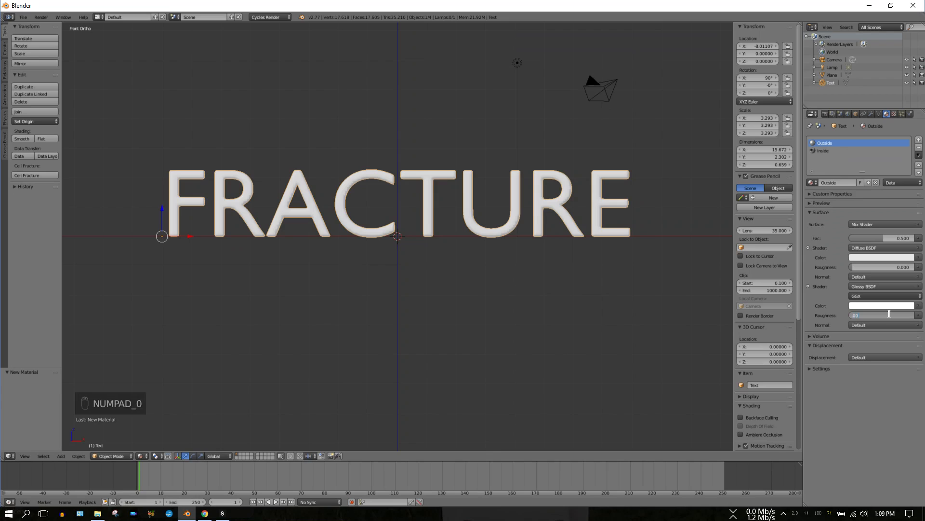
{"action": "key", "text": "Return"}
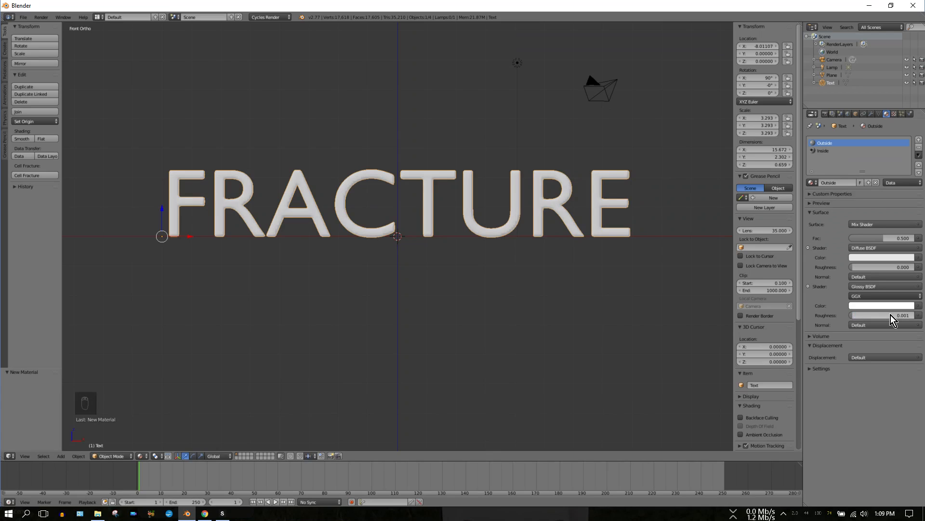
Set the Outside material's Diffuse colour to dark red with R 0.25, G 0 and B 0, and the mix factor to 0.2.
{"action": "left_click", "coordinate": [887, 258]}
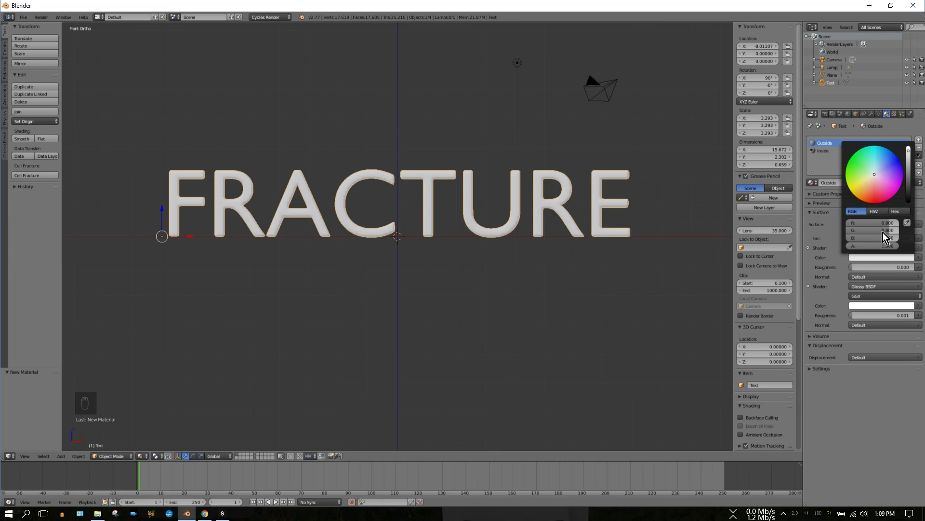
{"action": "left_click_drag", "start_coordinate": [883, 233], "coordinate": [856, 235]}
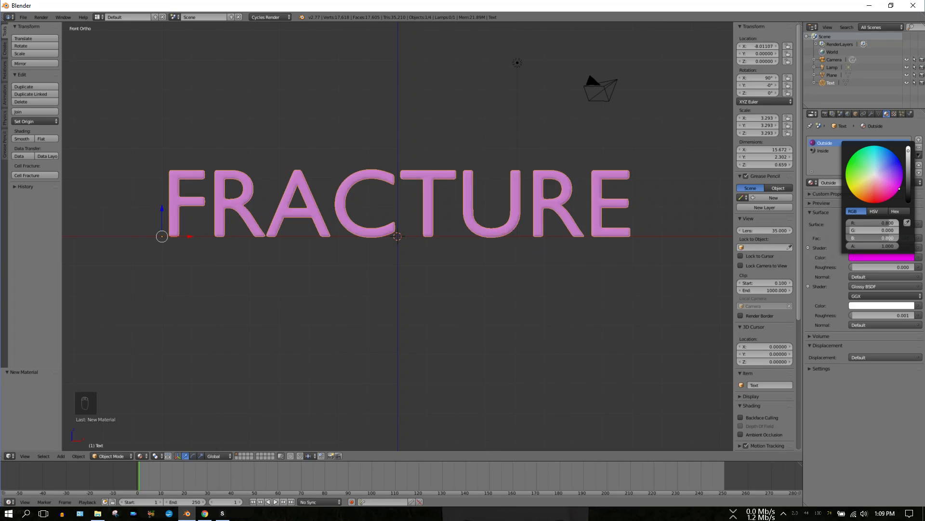
{"action": "left_click_drag", "start_coordinate": [872, 237], "coordinate": [849, 238]}
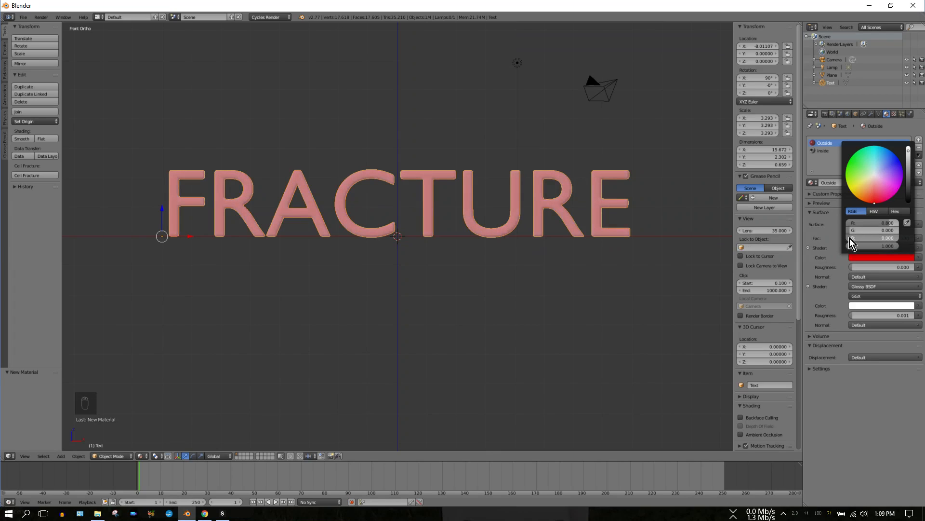
{"action": "left_click", "coordinate": [874, 223]}
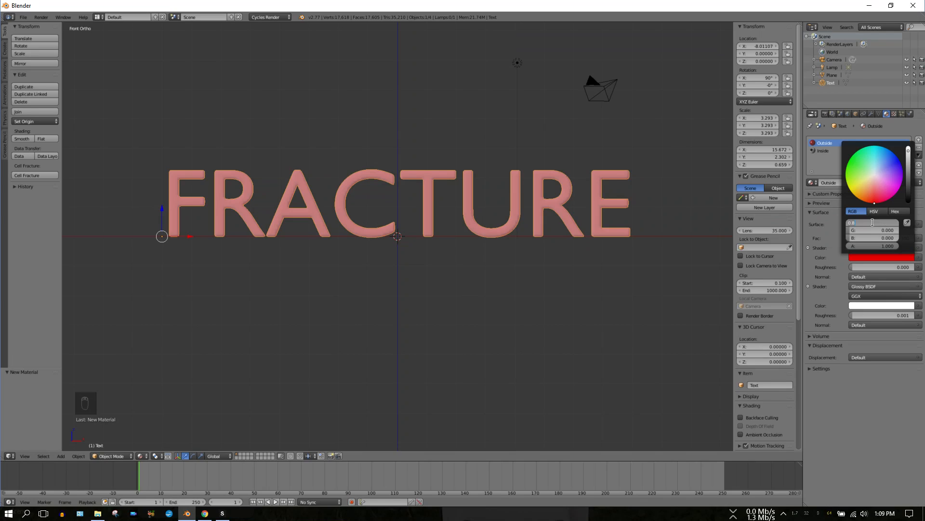
{"action": "key", "text": "BackSpace"}
{"action": "type", "text": ".25"}
{"action": "key", "text": "Return"}
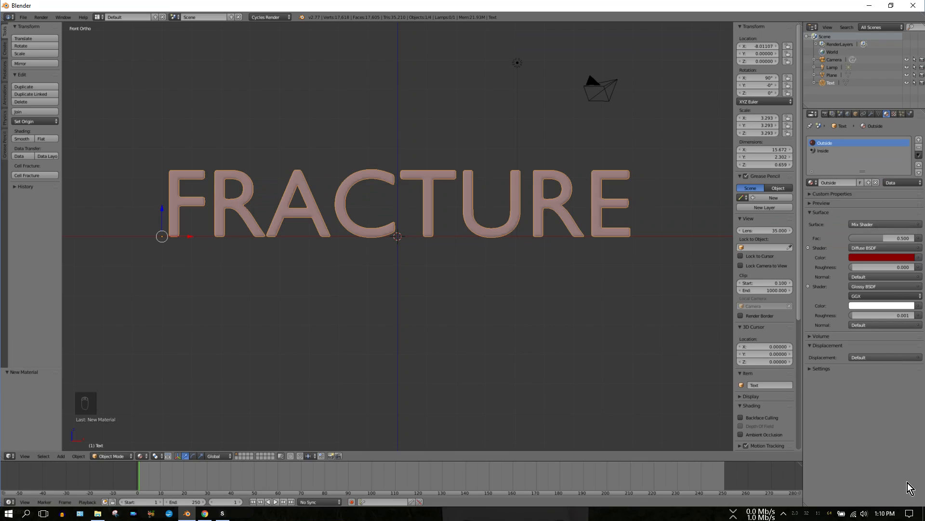
{"action": "left_click", "coordinate": [877, 236]}
{"action": "key", "text": "Return"}
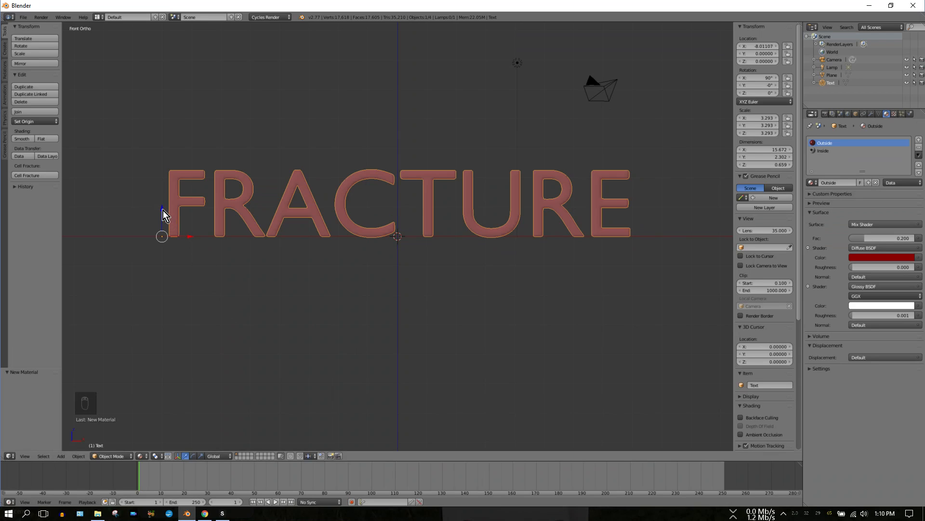
Raise the FRACTURE text about 3.04 units along Z and rotate it about -11° around the Y axis.
{"action": "left_click_drag", "start_coordinate": [163, 210], "coordinate": [167, 120]}
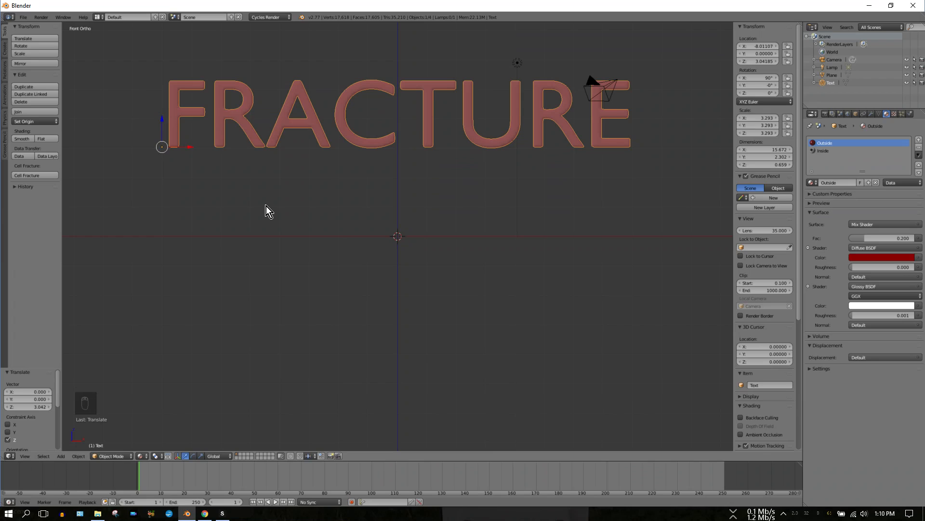
{"action": "key", "text": "r"}
{"action": "key", "text": "y"}
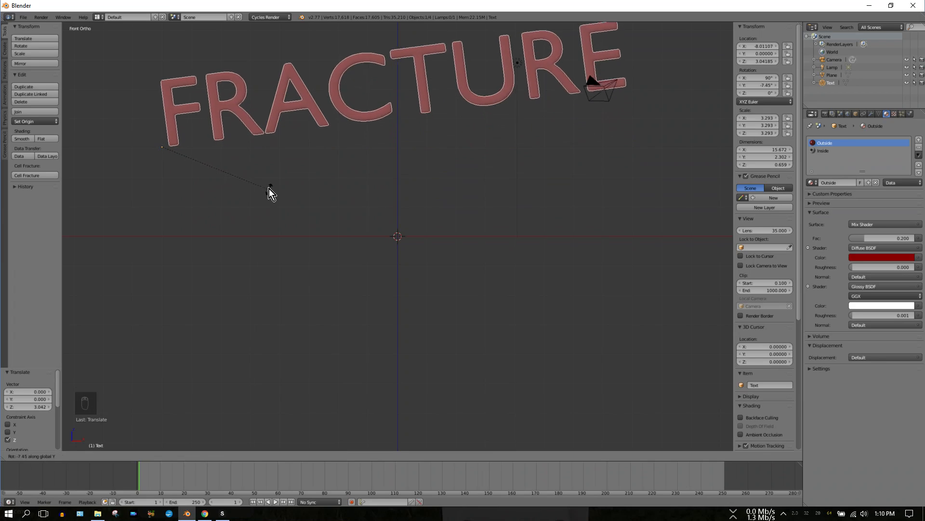
{"action": "left_click", "coordinate": [270, 183]}
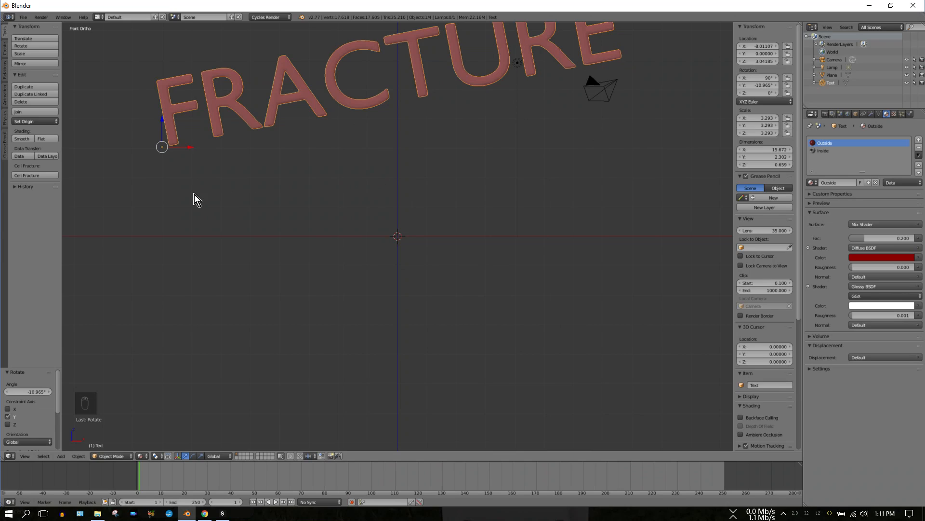
Start Cell Fracture on the text and set the point source limit to 250.
{"action": "left_click", "coordinate": [32, 176]}
{"action": "left_click_drag", "start_coordinate": [65, 175], "coordinate": [165, 173]}
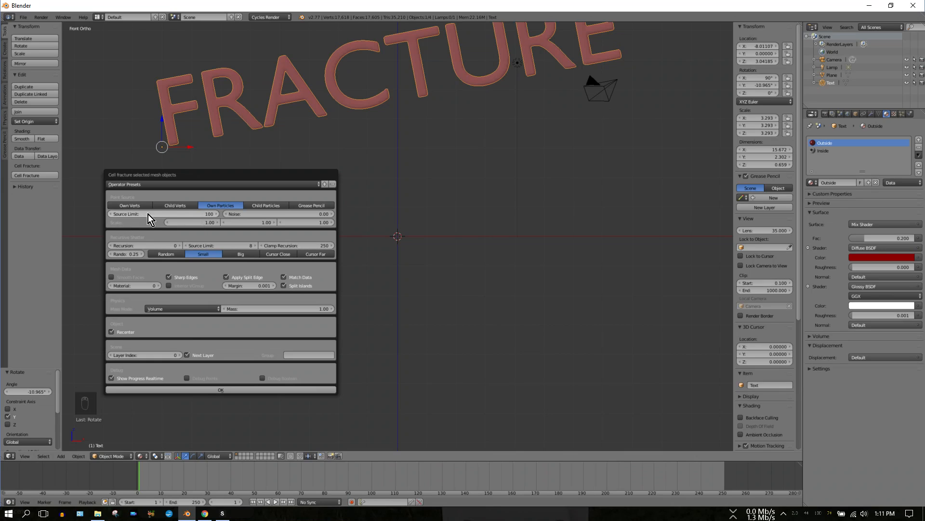
{"action": "left_click", "coordinate": [198, 214]}
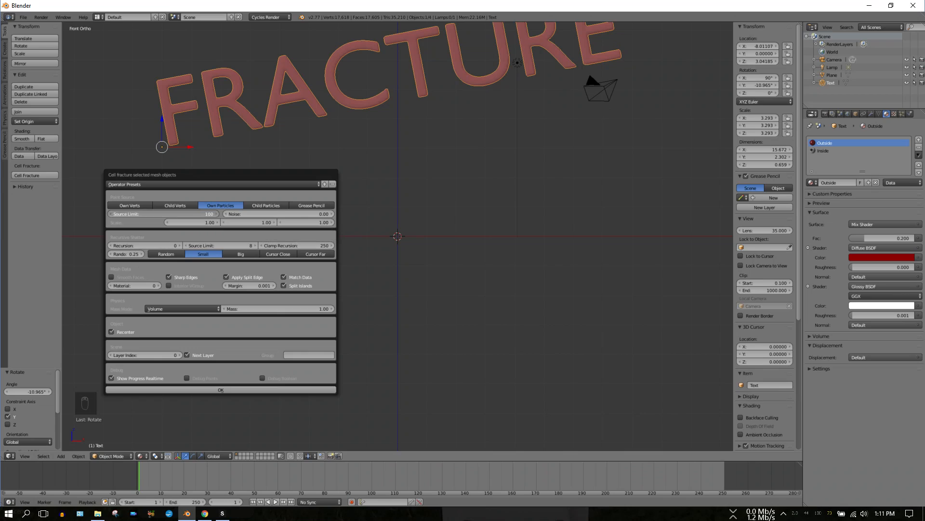
{"action": "type", "text": "250"}
{"action": "key", "text": "Return"}
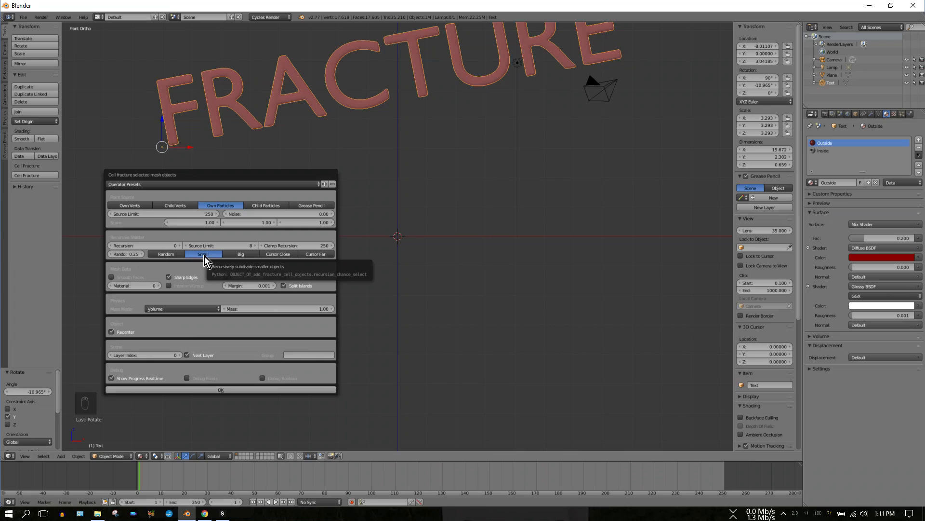
Enable Smooth Faces, adjust the material index for the interior faces, and run the cell fracture.
{"action": "left_click", "coordinate": [112, 277]}
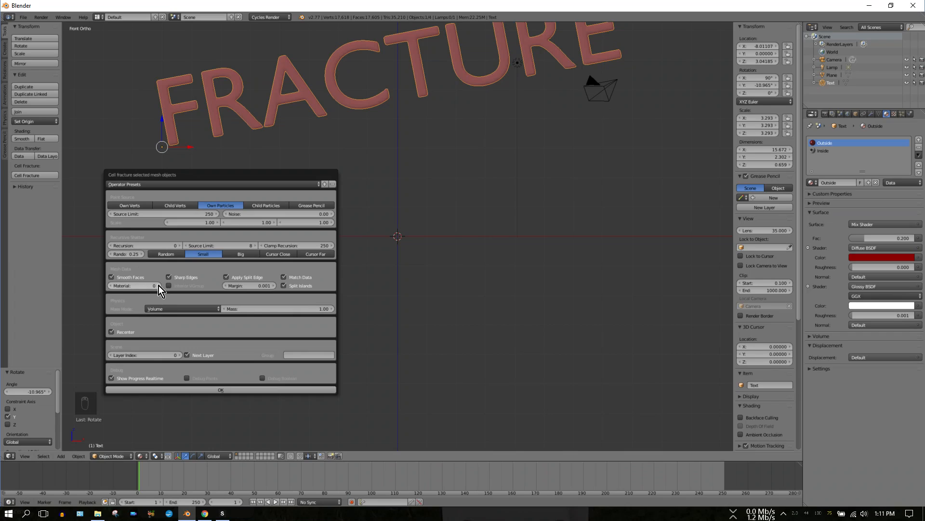
{"action": "left_click", "coordinate": [158, 286]}
{"action": "left_click", "coordinate": [111, 286]}
{"action": "left_click", "coordinate": [158, 286]}
{"action": "left_click", "coordinate": [157, 285]}
{"action": "left_click", "coordinate": [218, 389]}
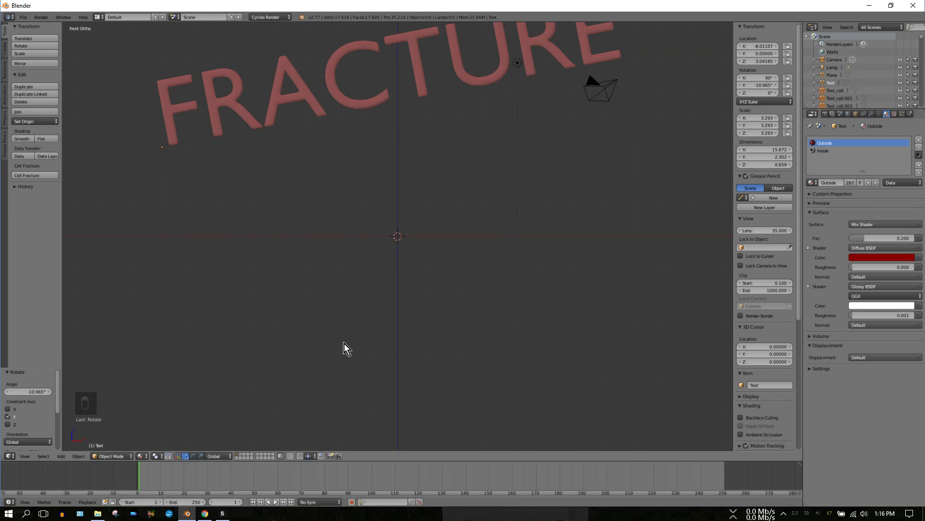
Check the fractured pieces on the second layer, then move the floor plane from the first layer to that layer.
{"action": "left_click", "coordinate": [241, 454]}
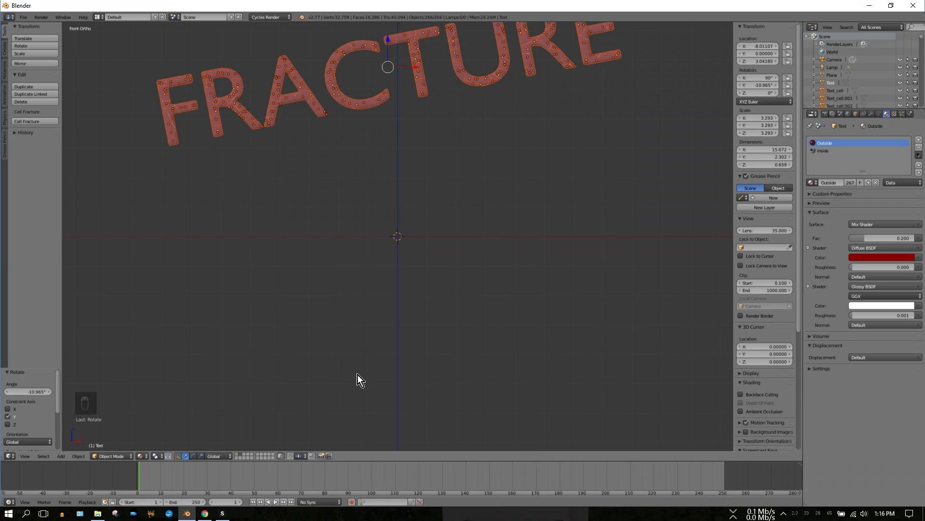
{"action": "left_click", "coordinate": [237, 454]}
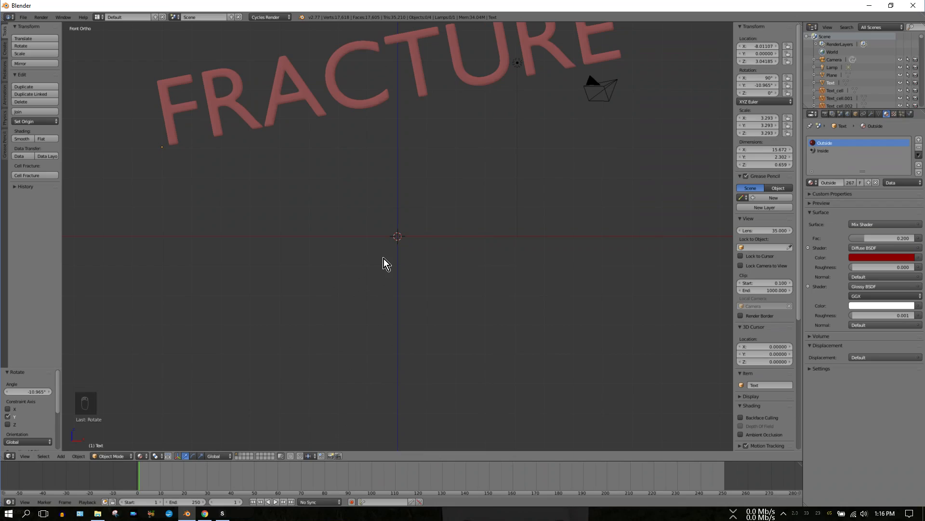
{"action": "key", "text": "KP_8"}
{"action": "key", "text": "KP_8"}
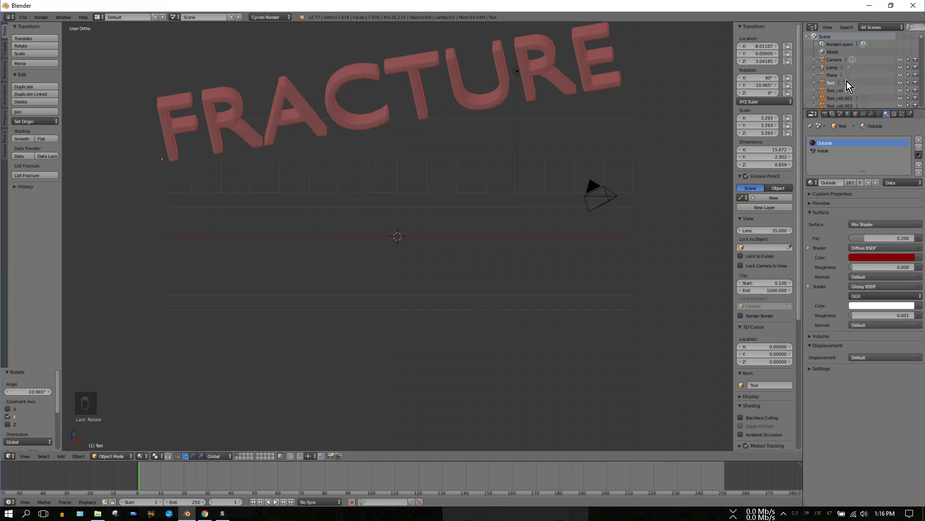
{"action": "left_click", "coordinate": [833, 75]}
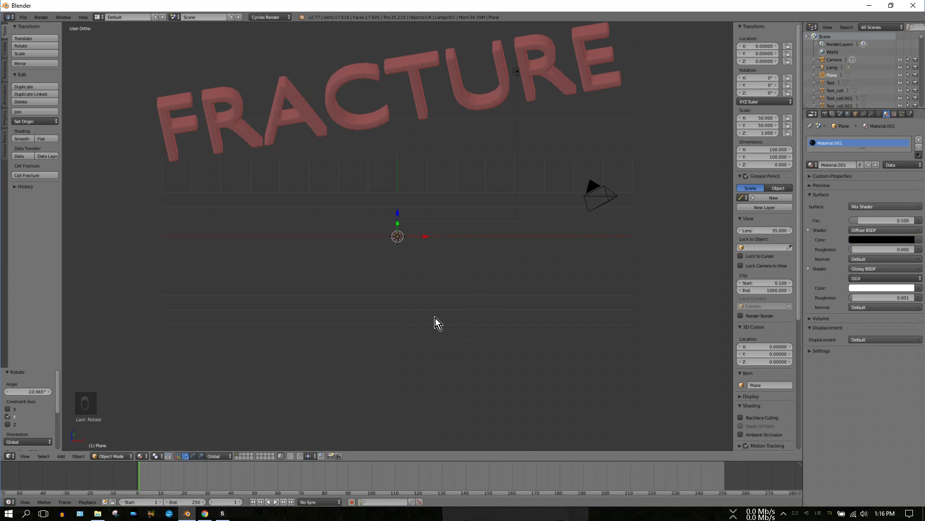
{"action": "key", "text": "m"}
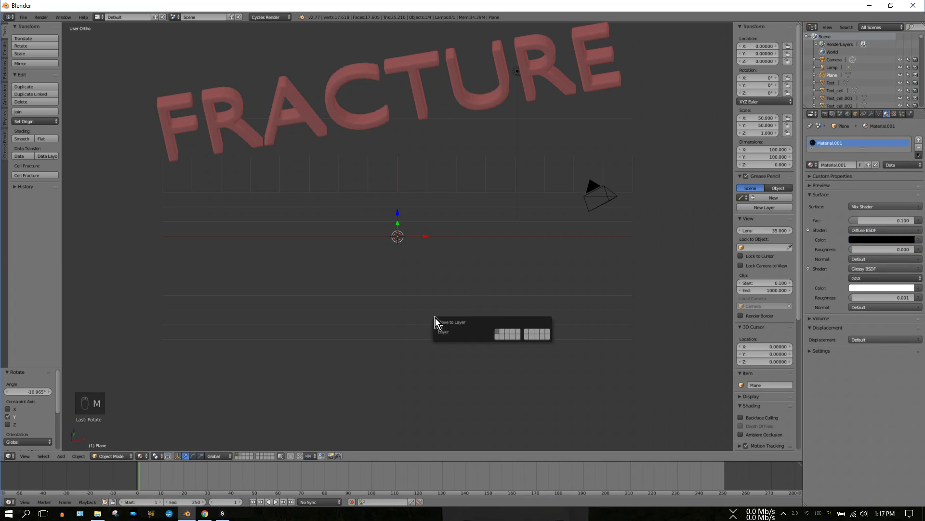
{"action": "left_click", "coordinate": [501, 332]}
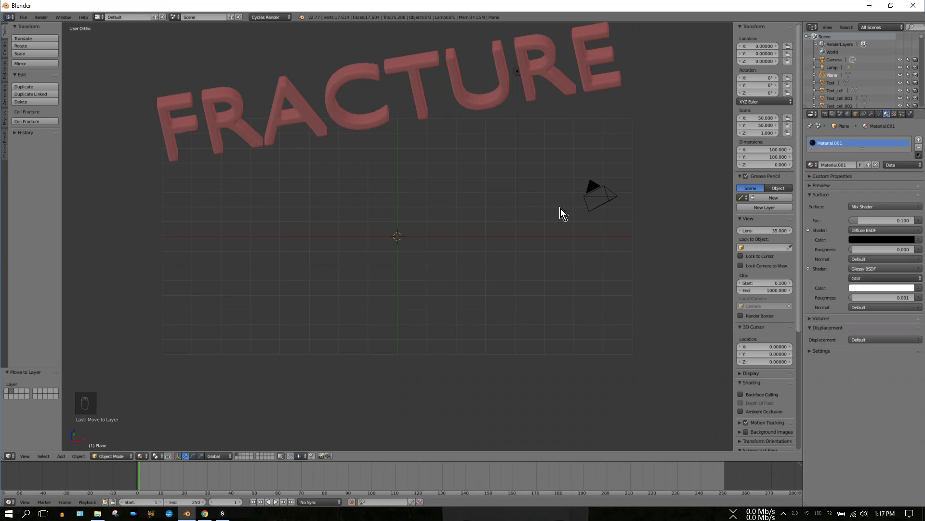
Move the camera and the lamp to the second layer.
{"action": "right_click", "coordinate": [608, 198]}
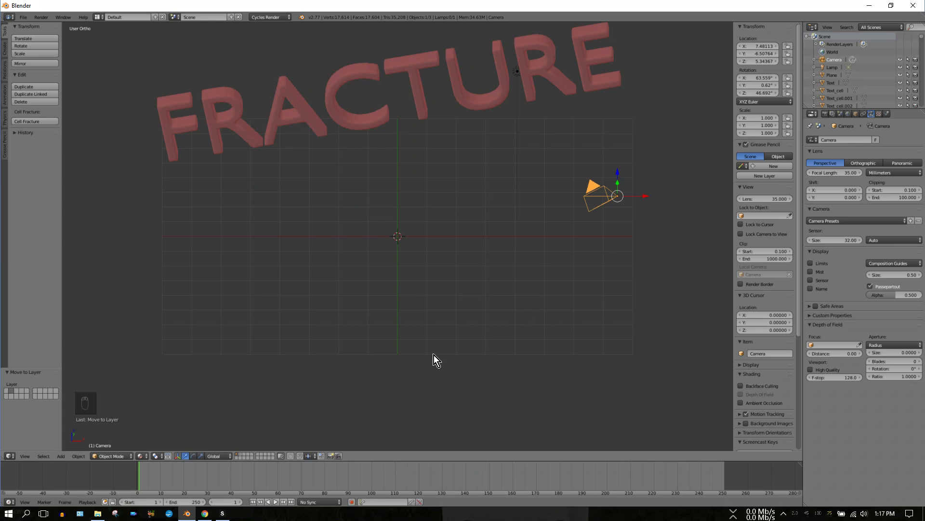
{"action": "key", "text": "m"}
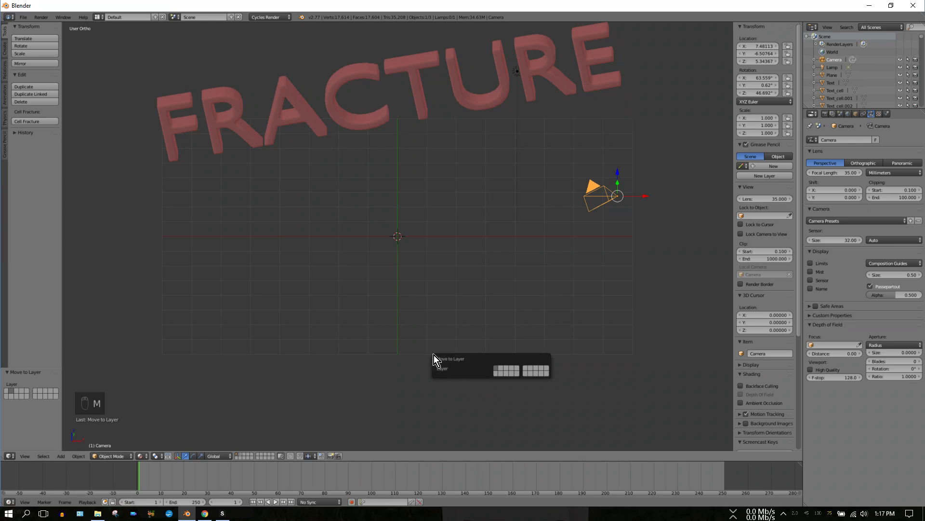
{"action": "left_click", "coordinate": [502, 369]}
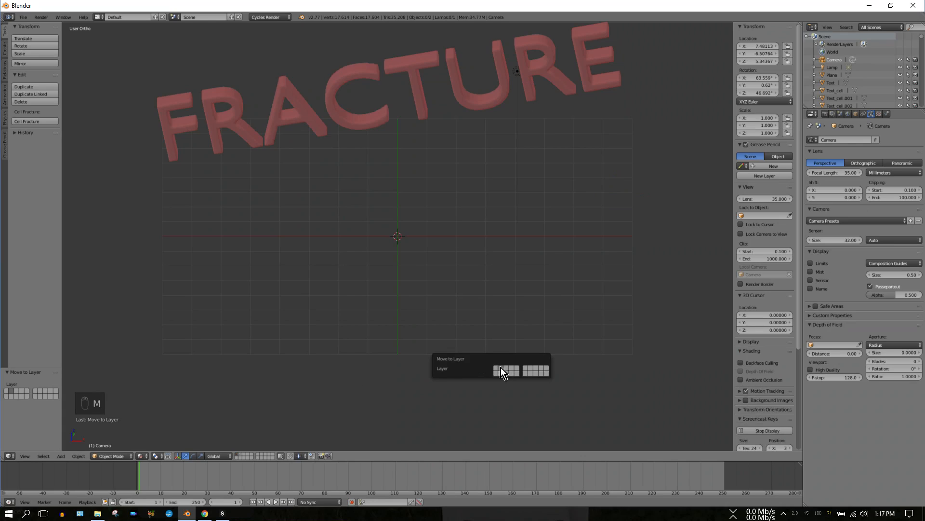
{"action": "right_click", "coordinate": [516, 71]}
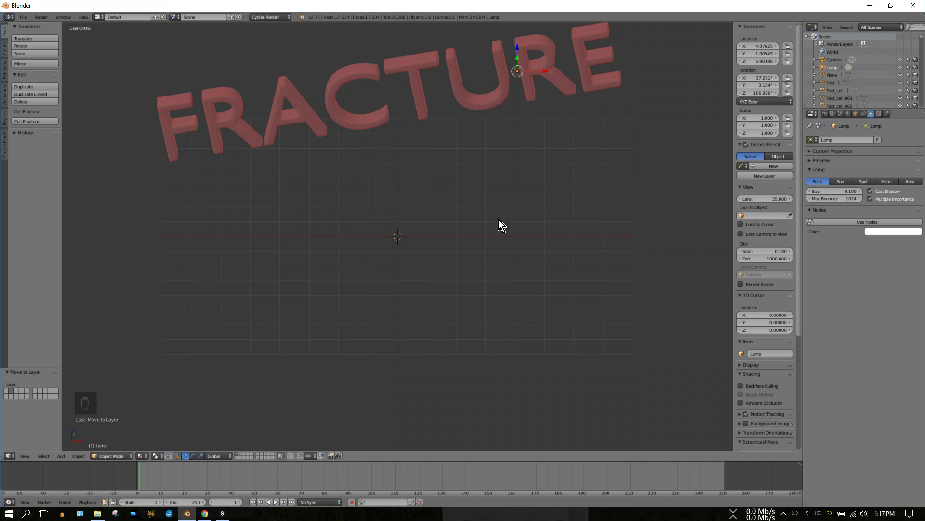
{"action": "key", "text": "m"}
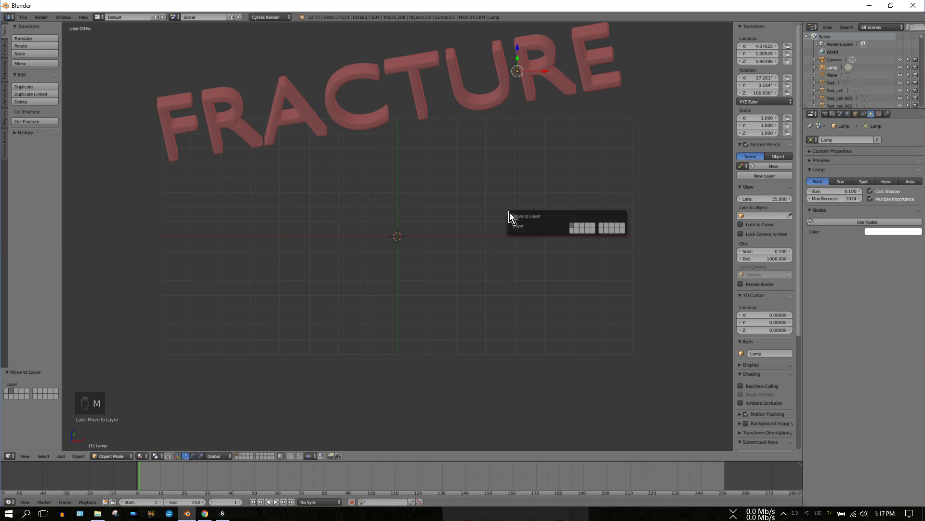
{"action": "left_click", "coordinate": [580, 226]}
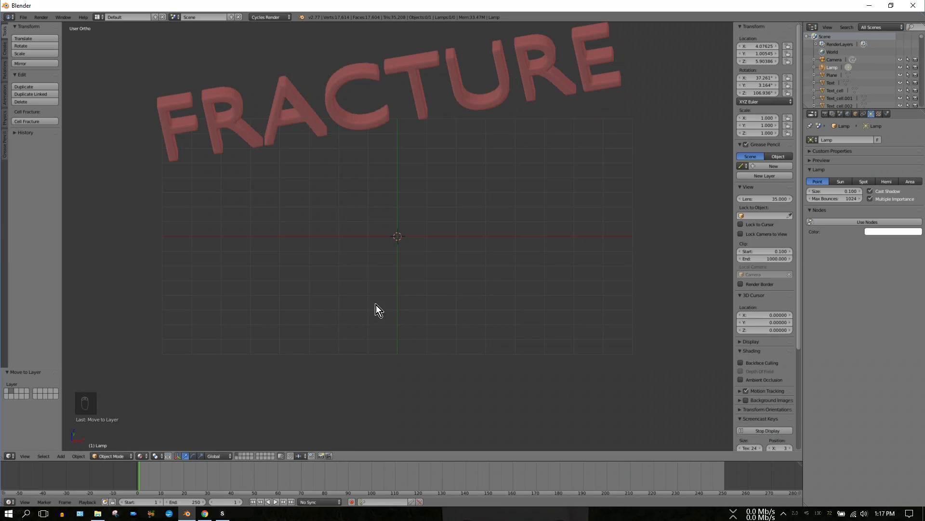
Show only the second layer in front view, with the fractured text centred in the viewport.
{"action": "left_click", "coordinate": [240, 455]}
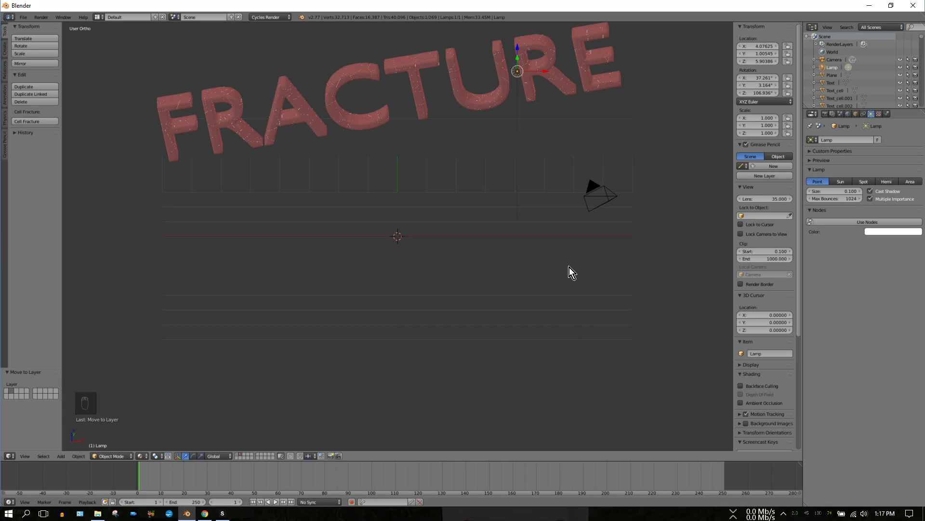
{"action": "key", "text": "KP_1"}
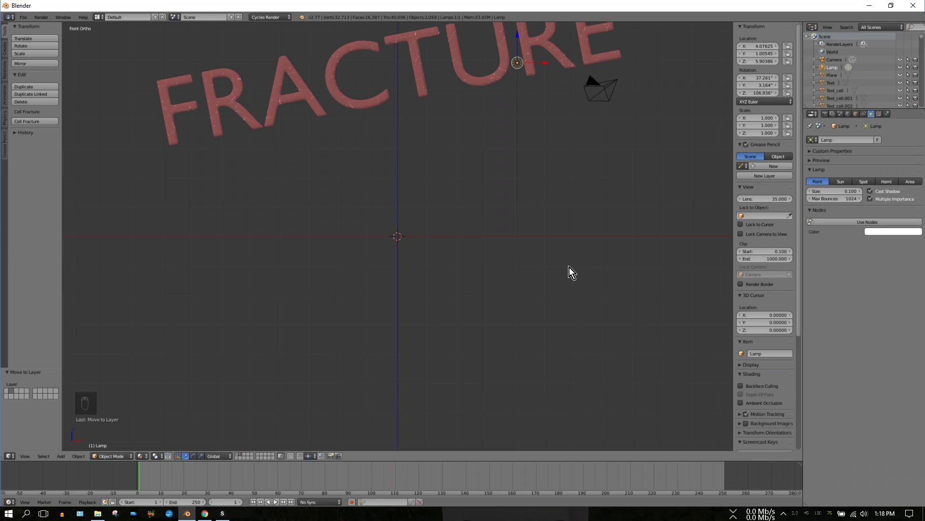
{"action": "key", "text": "ctrl+KP_8"}
{"action": "key", "text": "ctrl+KP_8"}
{"action": "key", "text": "ctrl+KP_8"}
{"action": "key", "text": "ctrl+KP_8"}
{"action": "key", "text": "ctrl+KP_8"}
{"action": "key", "text": "ctrl+KP_8"}
{"action": "key", "text": "ctrl+KP_8"}
{"action": "key", "text": "ctrl+KP_8"}
{"action": "key", "text": "ctrl+KP_8"}
{"action": "key", "text": "ctrl+KP_8"}
{"action": "key", "text": "ctrl+KP_8"}
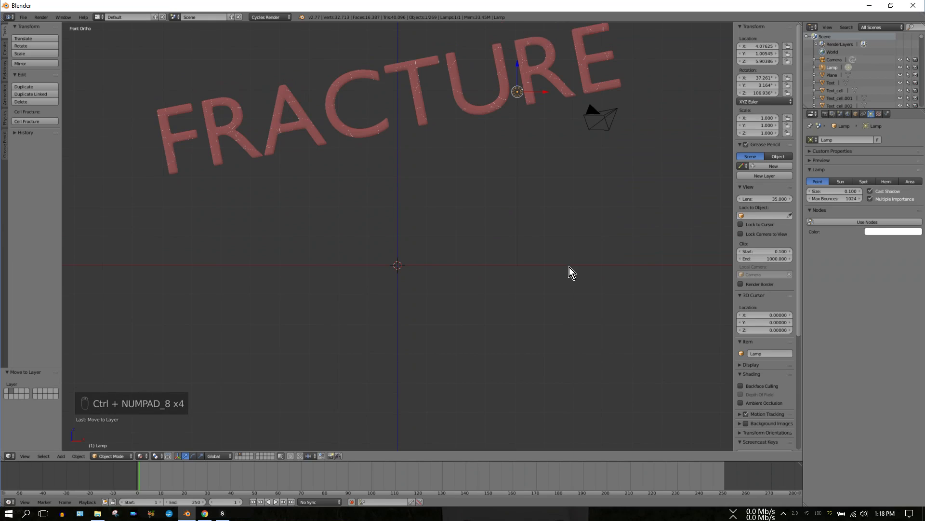
{"action": "key", "text": "ctrl+KP_8"}
{"action": "key", "text": "ctrl+KP_8"}
{"action": "key", "text": "ctrl+KP_8"}
{"action": "key", "text": "ctrl+KP_8"}
{"action": "key", "text": "ctrl+KP_8"}
{"action": "key", "text": "ctrl+KP_8"}
{"action": "key", "text": "ctrl+KP_8"}
{"action": "key", "text": "ctrl+KP_8"}
{"action": "key", "text": "ctrl+KP_8"}
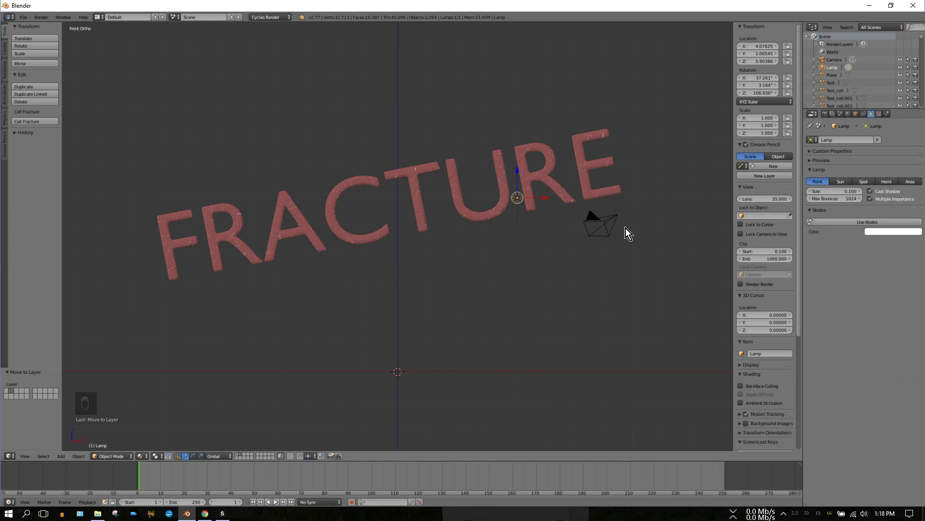
Hide the lamp and the camera in the viewport, and check individual fractured pieces of the text.
{"action": "left_click", "coordinate": [901, 68]}
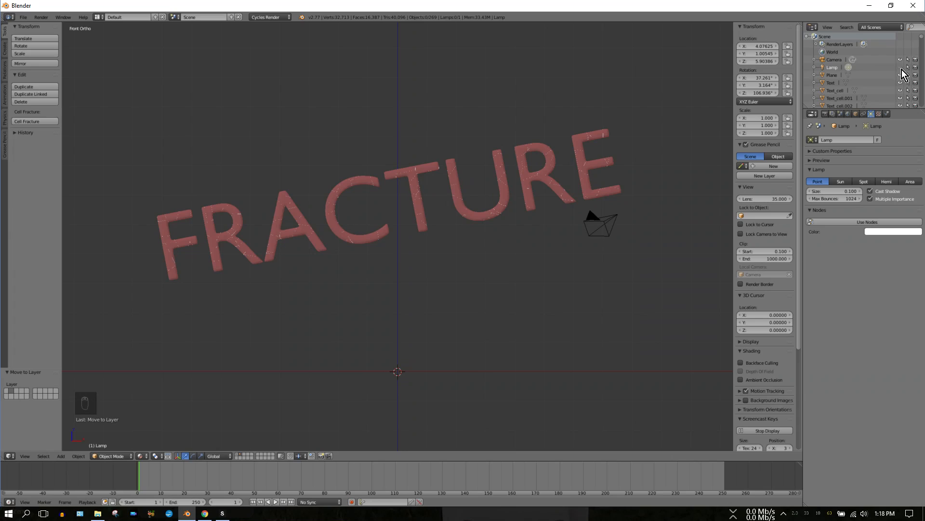
{"action": "left_click", "coordinate": [900, 59]}
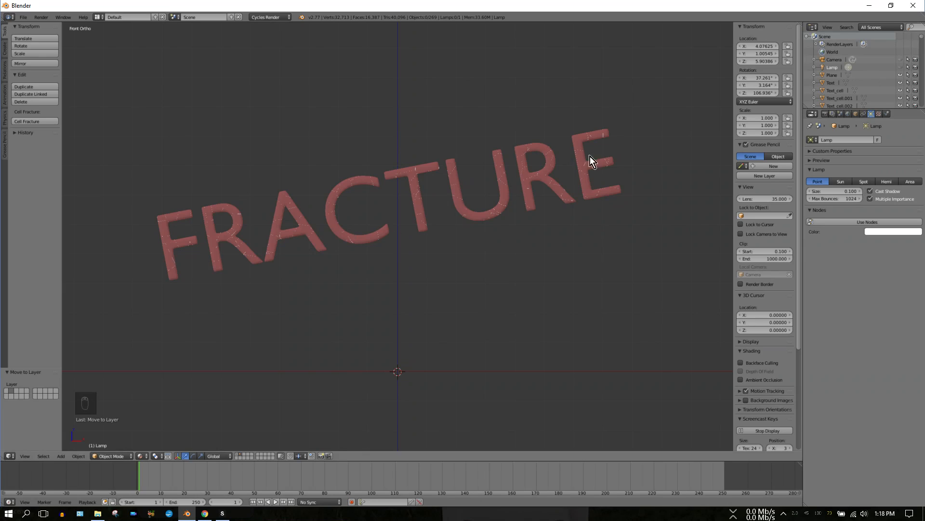
{"action": "right_click", "coordinate": [278, 220]}
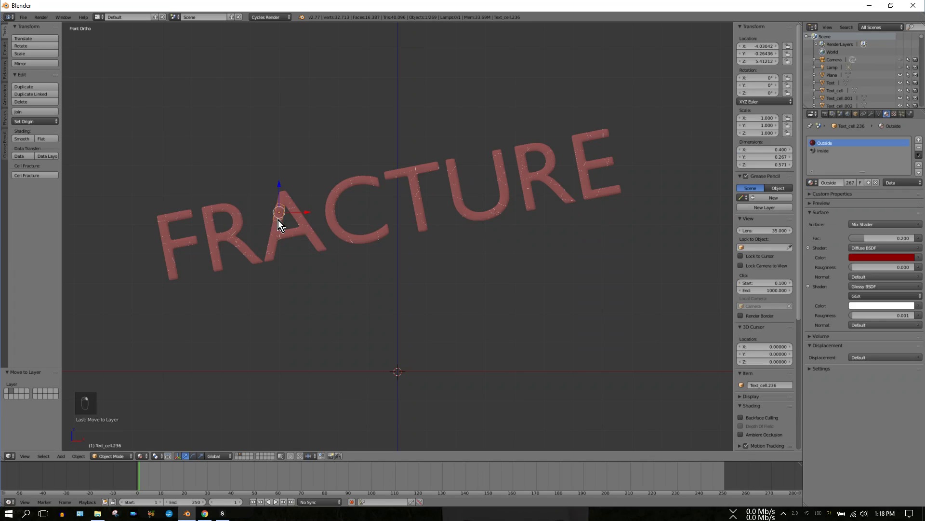
{"action": "right_click", "coordinate": [312, 238]}
{"action": "right_click", "coordinate": [415, 196]}
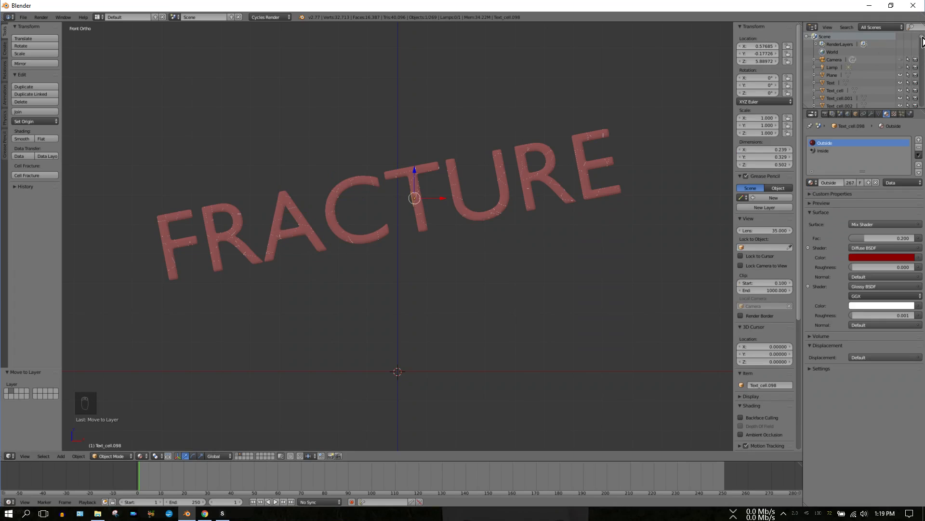
{"action": "left_click_drag", "start_coordinate": [923, 42], "coordinate": [923, 108]}
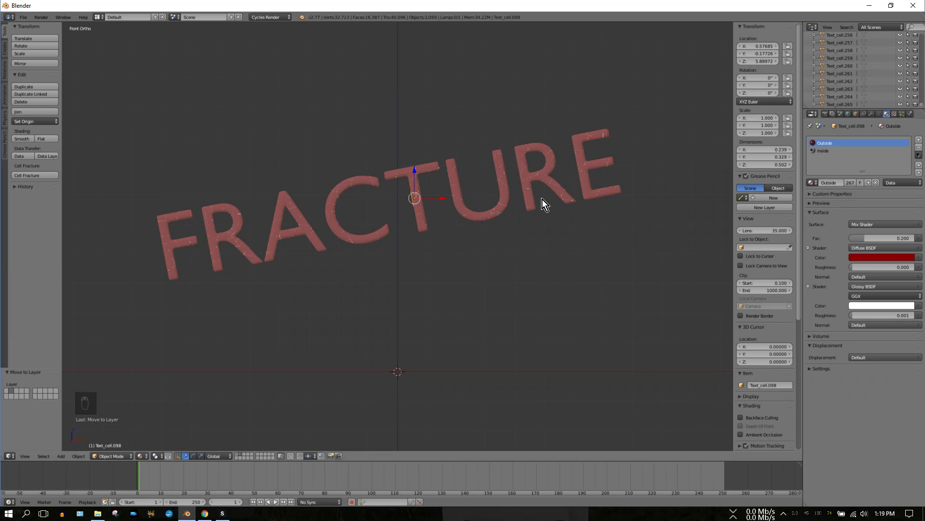
Make the piece at the upper tip of the letter E an active rigid body with friction 0.900 and bounciness 0.250.
{"action": "right_click", "coordinate": [604, 134]}
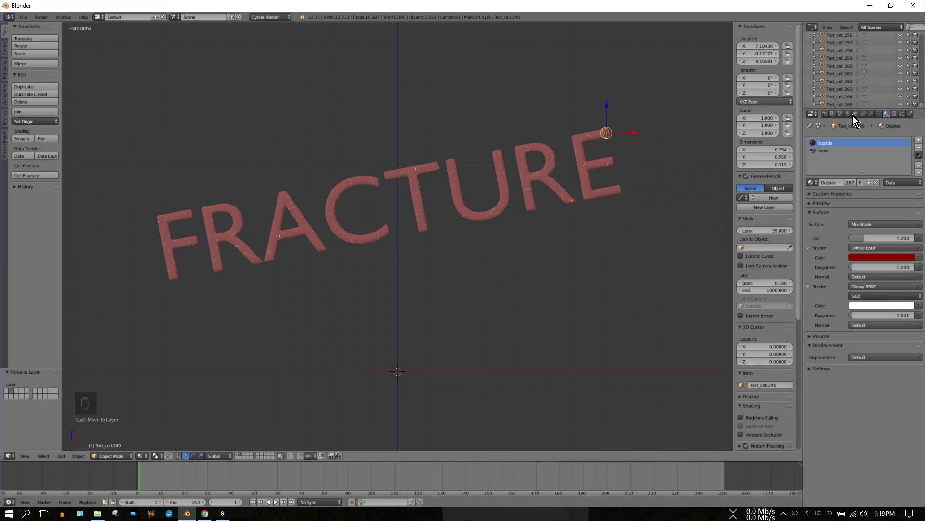
{"action": "left_click", "coordinate": [911, 115]}
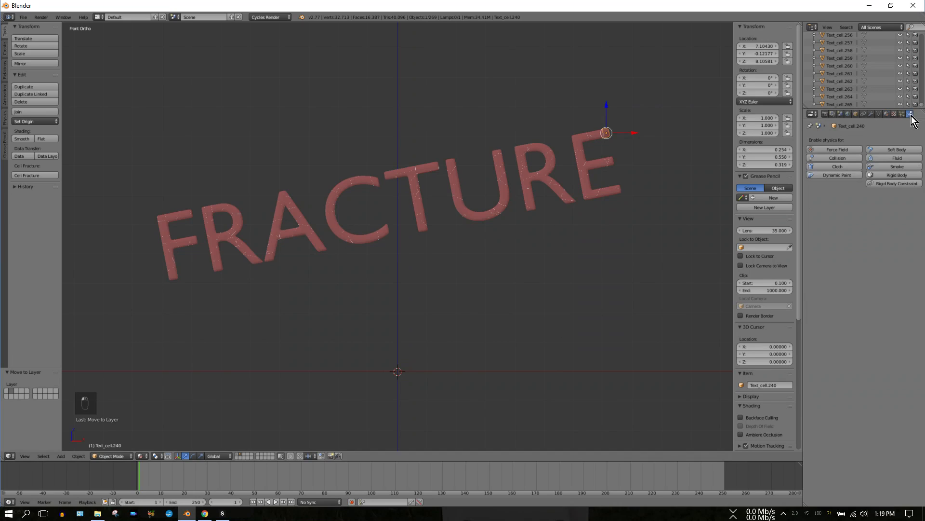
{"action": "left_click", "coordinate": [884, 176]}
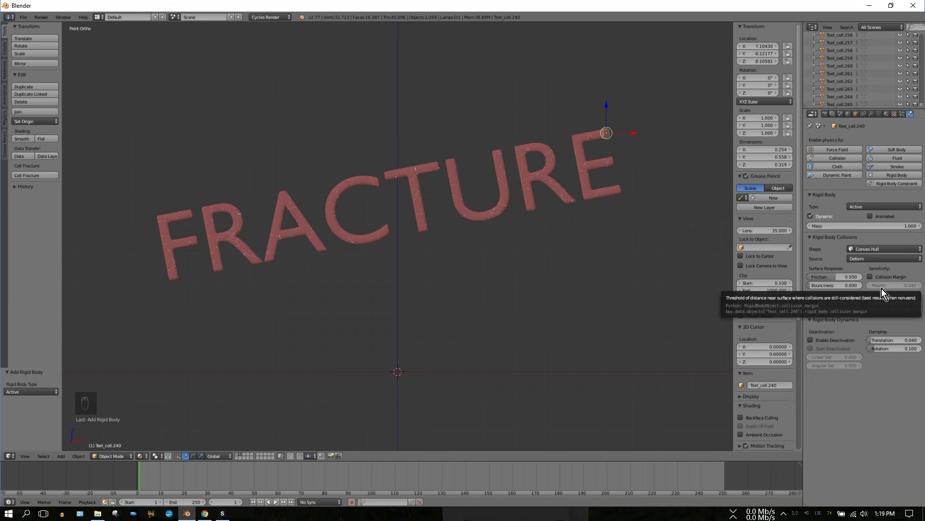
{"action": "left_click", "coordinate": [832, 278]}
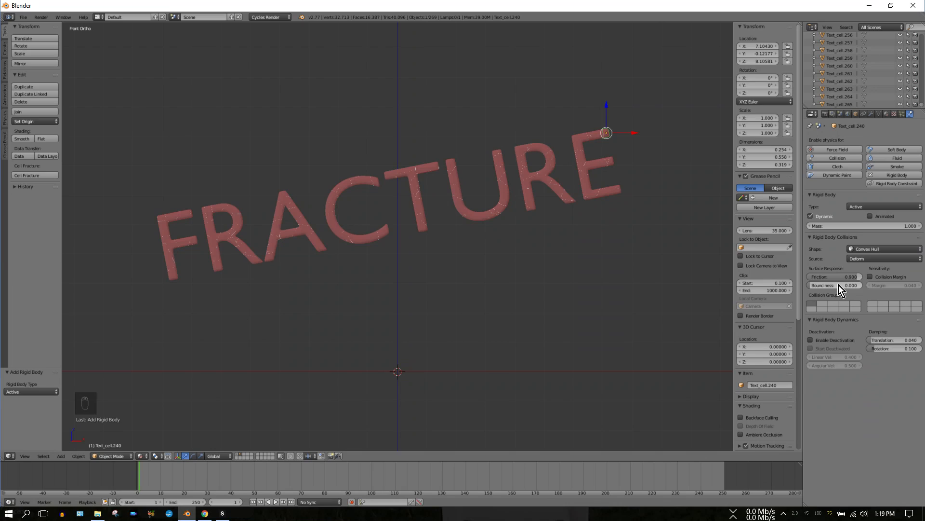
{"action": "left_click", "coordinate": [838, 285]}
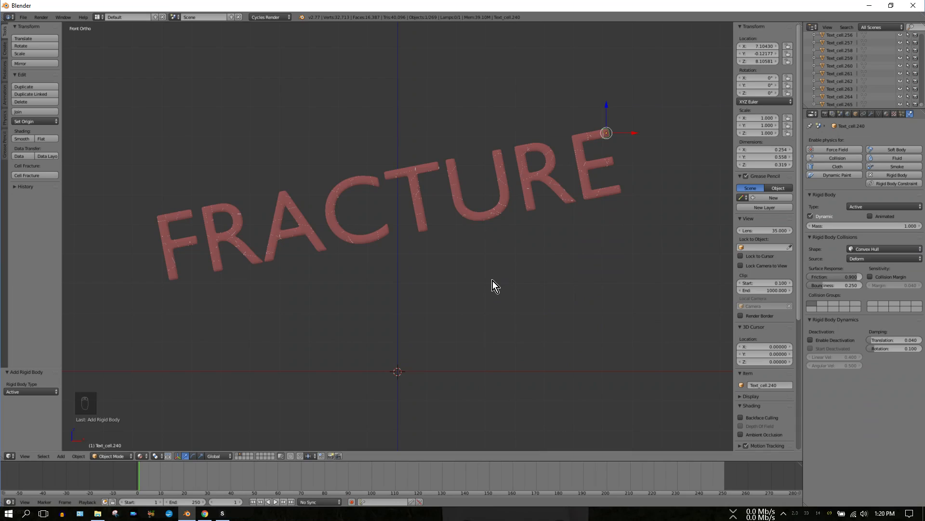
Select all the fractured text pieces and copy the active piece's rigid body settings to them.
{"action": "left_click", "coordinate": [5, 125]}
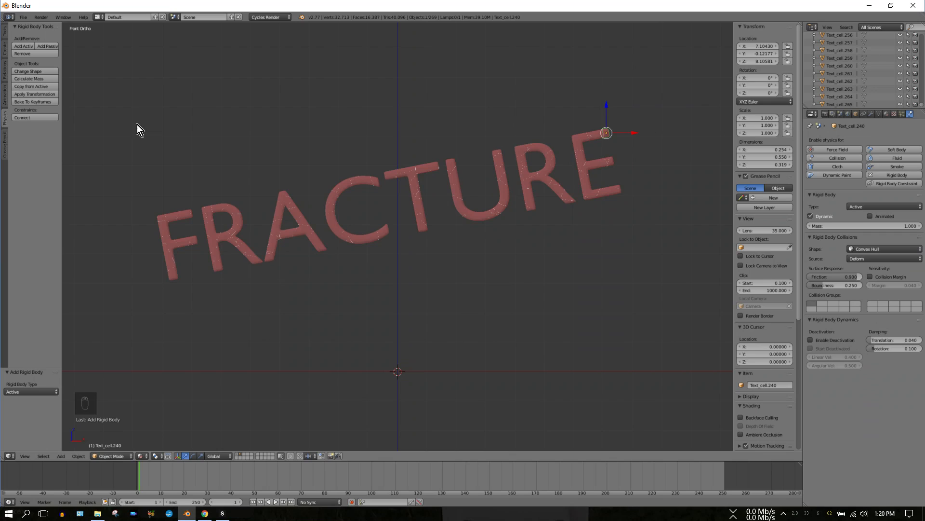
{"action": "key", "text": "b"}
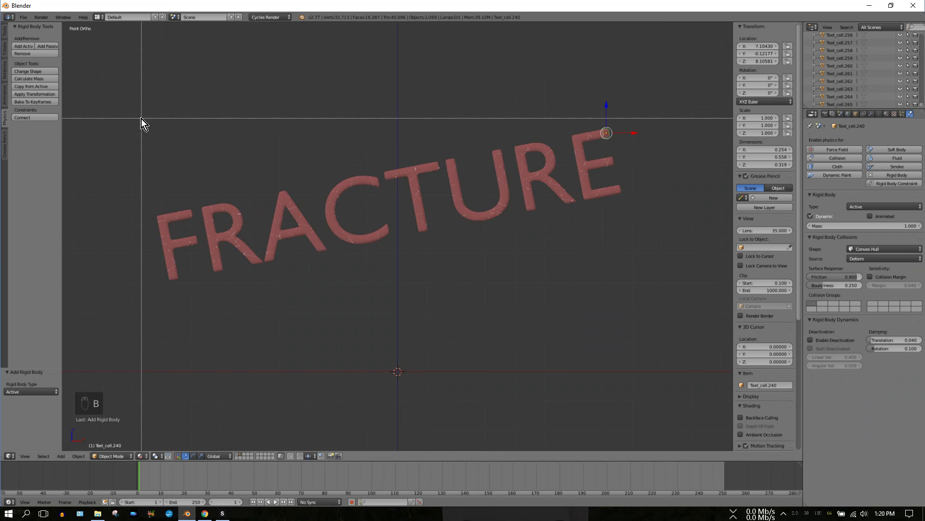
{"action": "left_click_drag", "start_coordinate": [141, 119], "coordinate": [638, 289]}
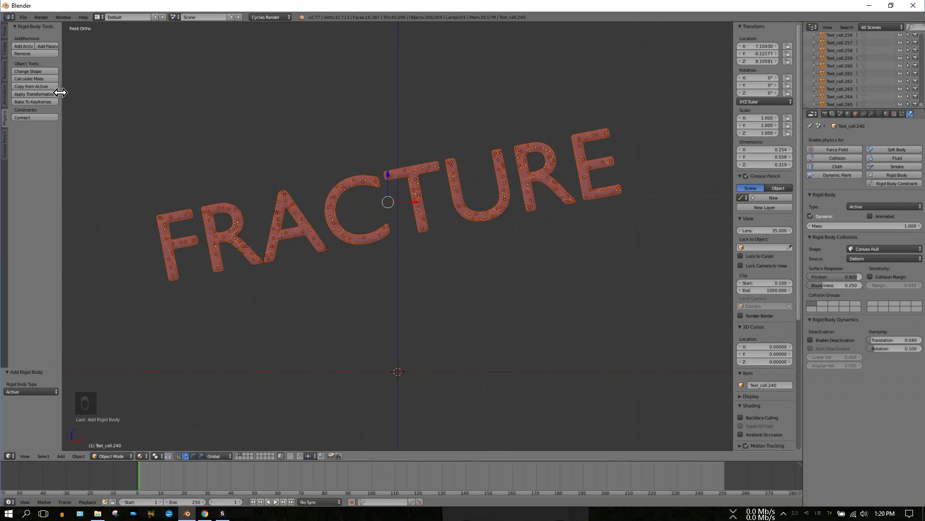
{"action": "left_click", "coordinate": [32, 87]}
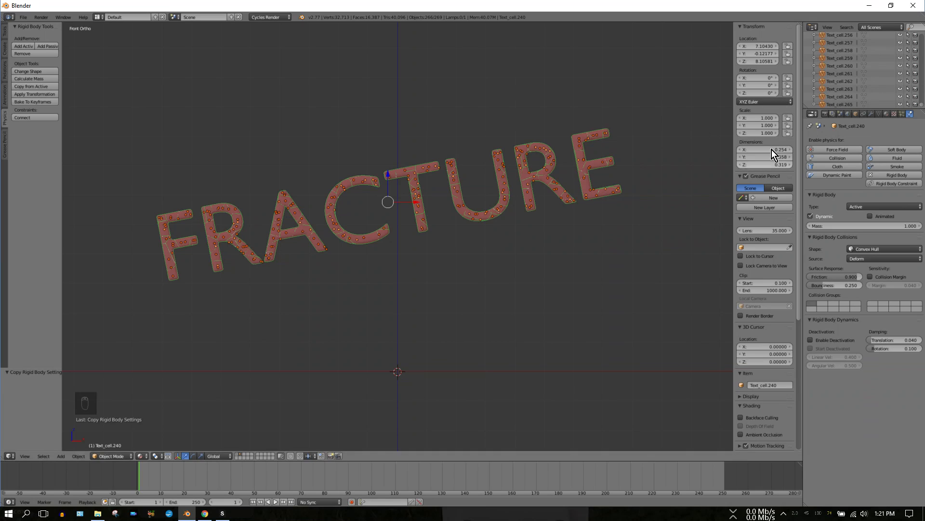
Add a rigid body to the floor plane and set its type to Passive.
{"action": "left_click_drag", "start_coordinate": [923, 103], "coordinate": [921, 35]}
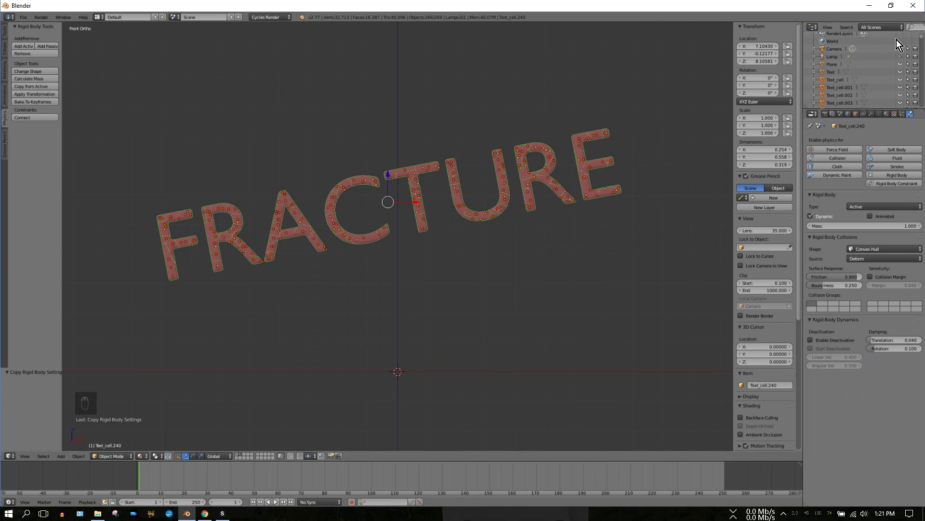
{"action": "left_click", "coordinate": [833, 65]}
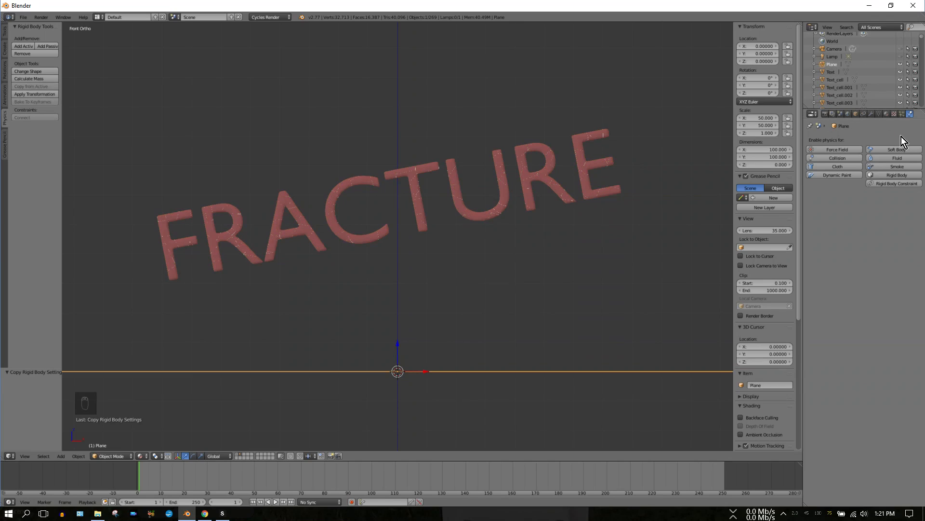
{"action": "left_click", "coordinate": [892, 175]}
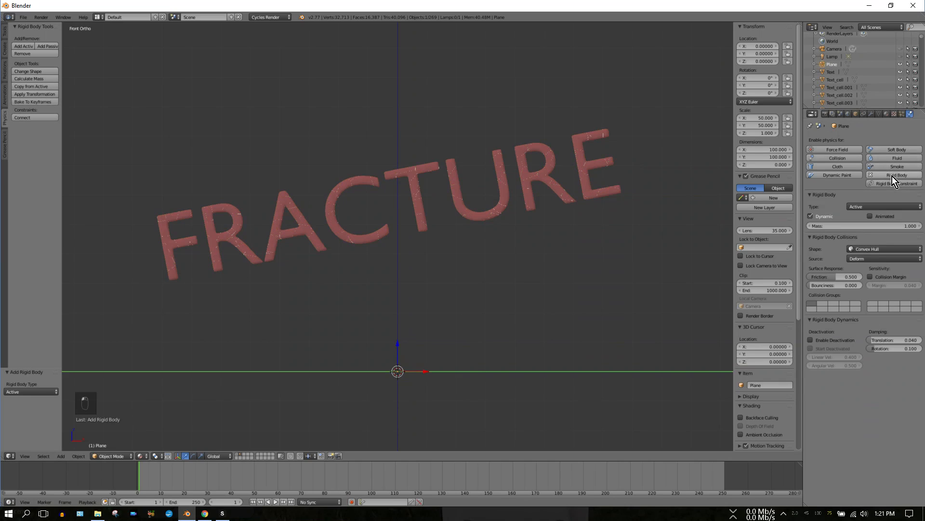
{"action": "left_click", "coordinate": [868, 207]}
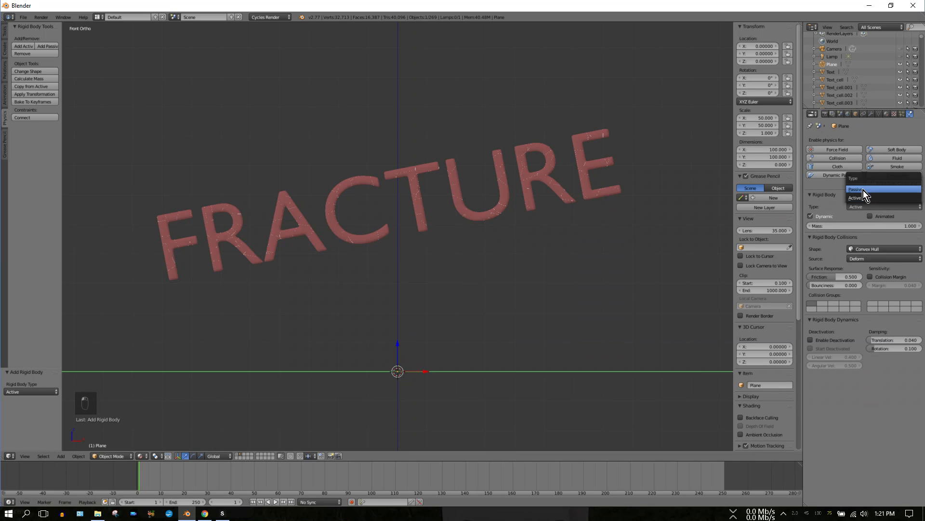
{"action": "left_click", "coordinate": [864, 190]}
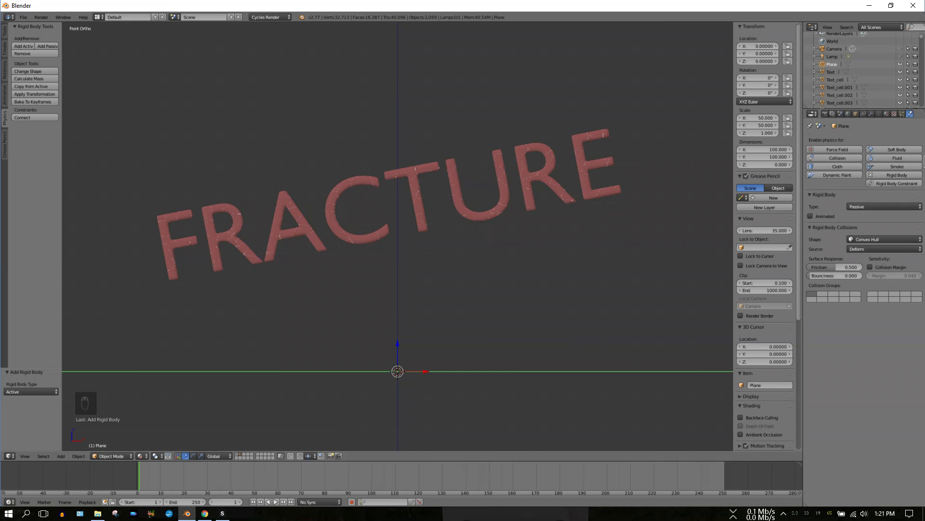
Remove the floor plane's rigid body, play the simulation without it, and return to the first frame.
{"action": "left_click", "coordinate": [872, 175]}
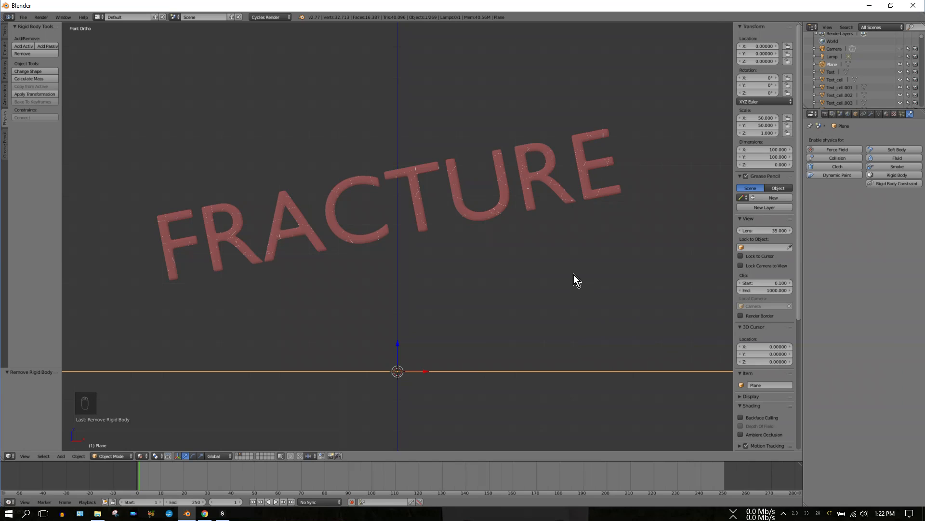
{"action": "left_click", "coordinate": [275, 502]}
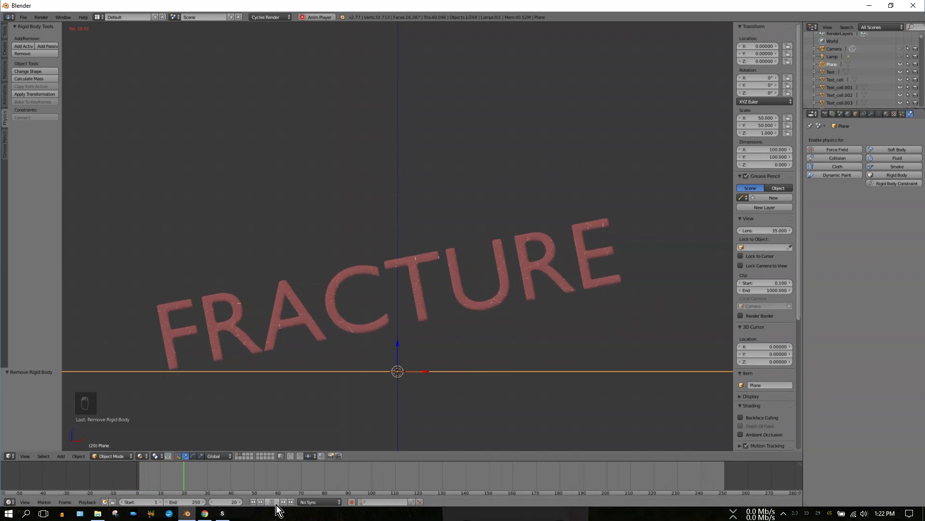
{"action": "left_click", "coordinate": [272, 501]}
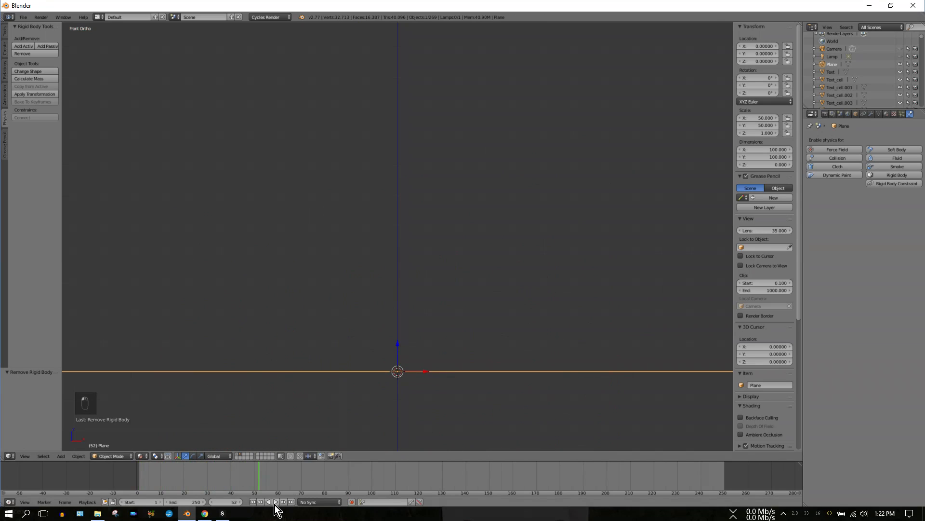
{"action": "left_click", "coordinate": [252, 502]}
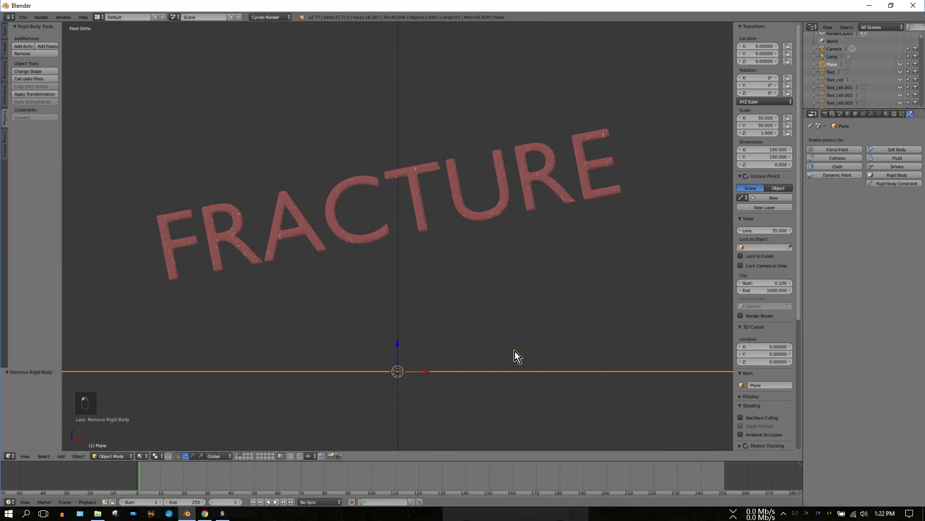
Add the rigid body back to the floor plane with the Passive type.
{"action": "left_click", "coordinate": [877, 176]}
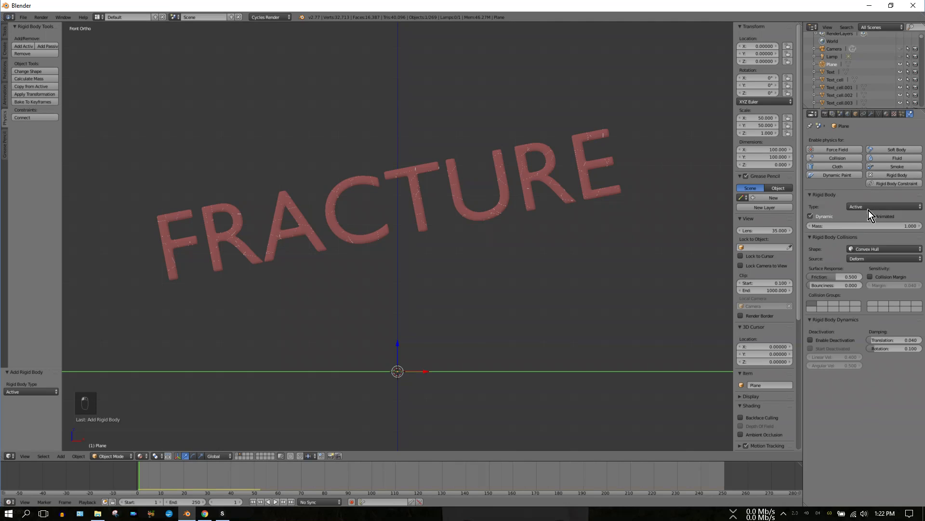
{"action": "left_click", "coordinate": [874, 209]}
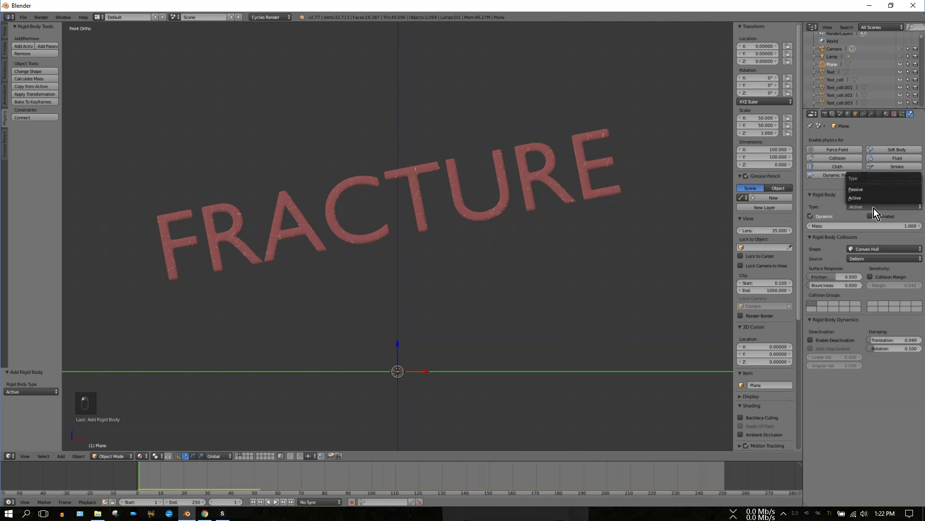
{"action": "left_click", "coordinate": [863, 188]}
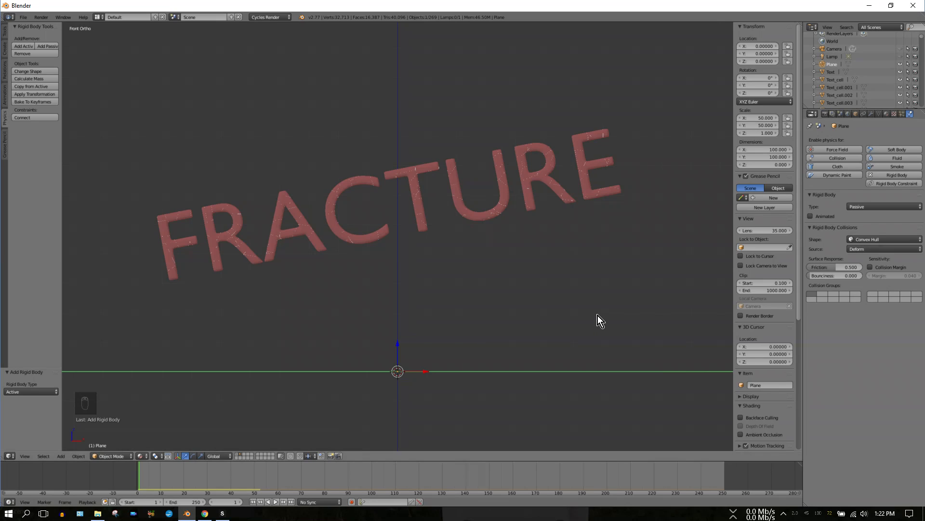
Play the simulation to check how the pieces land on the floor plane, and return to the first frame.
{"action": "left_click", "coordinate": [275, 502]}
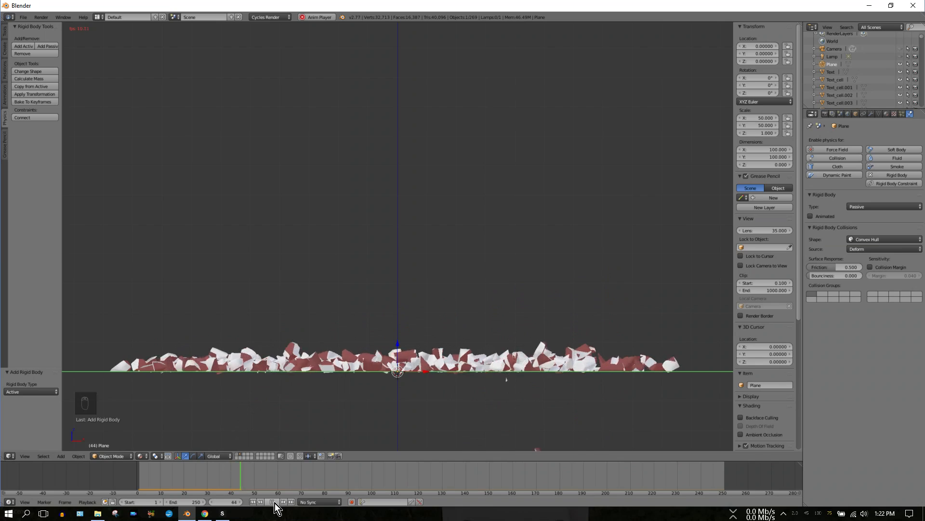
{"action": "left_click", "coordinate": [275, 503]}
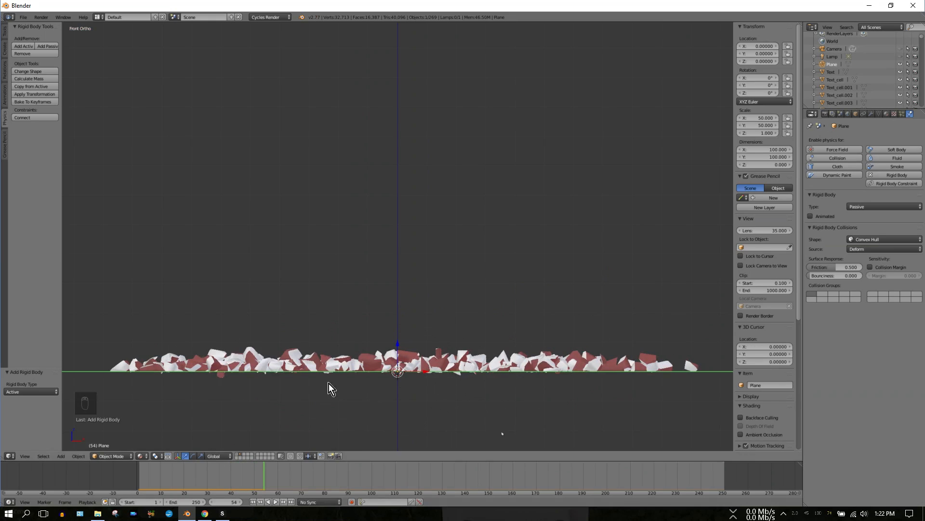
{"action": "left_click", "coordinate": [252, 502]}
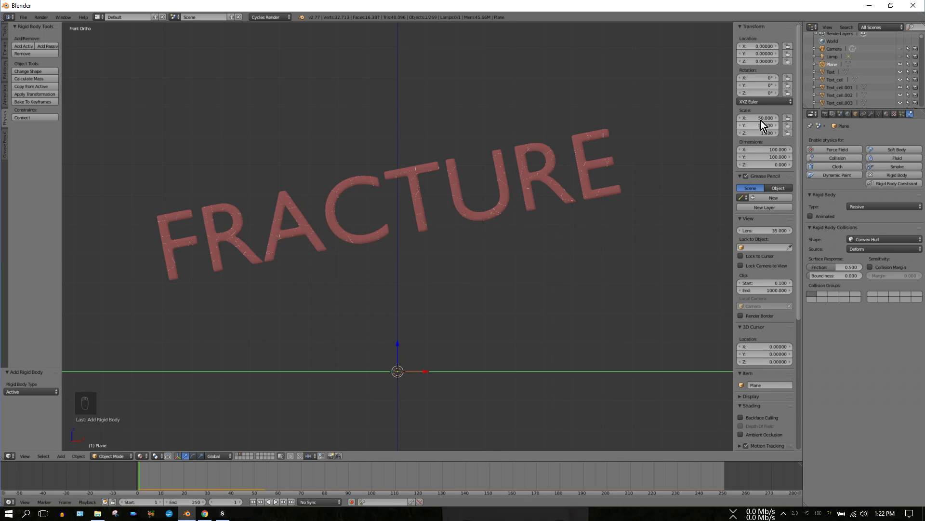
Enable nodes for the world background, set its colour to black and its strength to 0.000.
{"action": "left_click", "coordinate": [849, 113]}
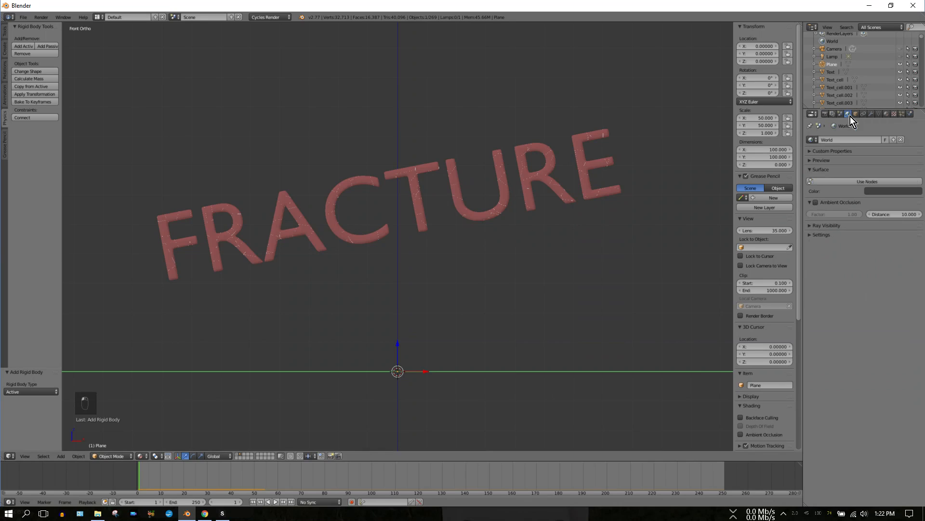
{"action": "left_click", "coordinate": [863, 182]}
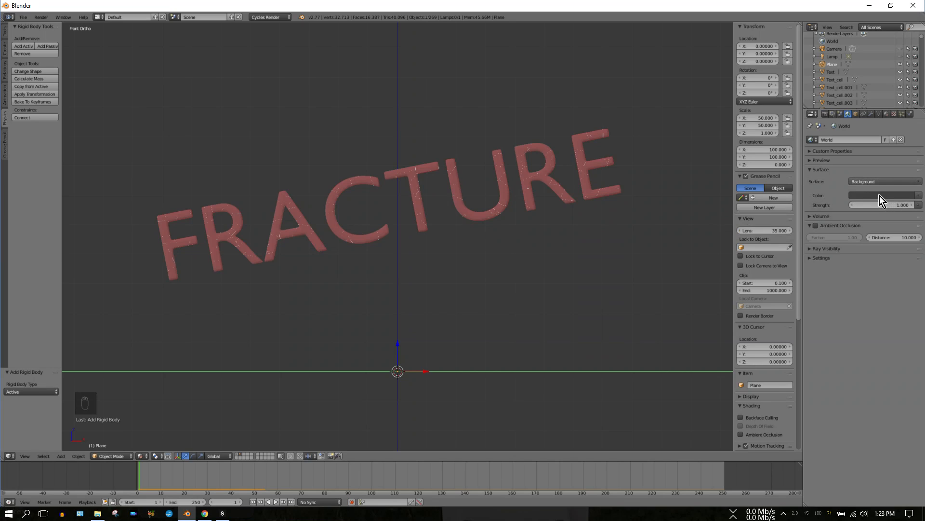
{"action": "left_click", "coordinate": [880, 195]}
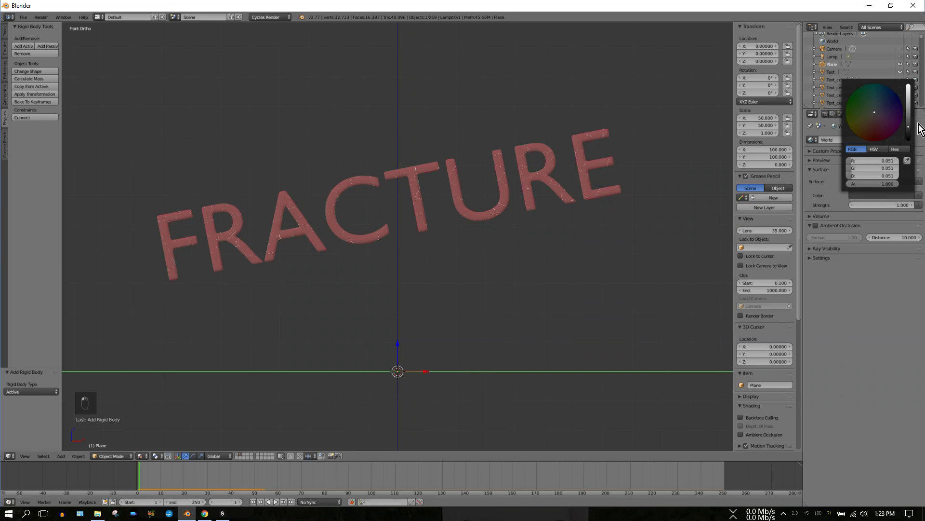
{"action": "left_click_drag", "start_coordinate": [908, 126], "coordinate": [909, 139]}
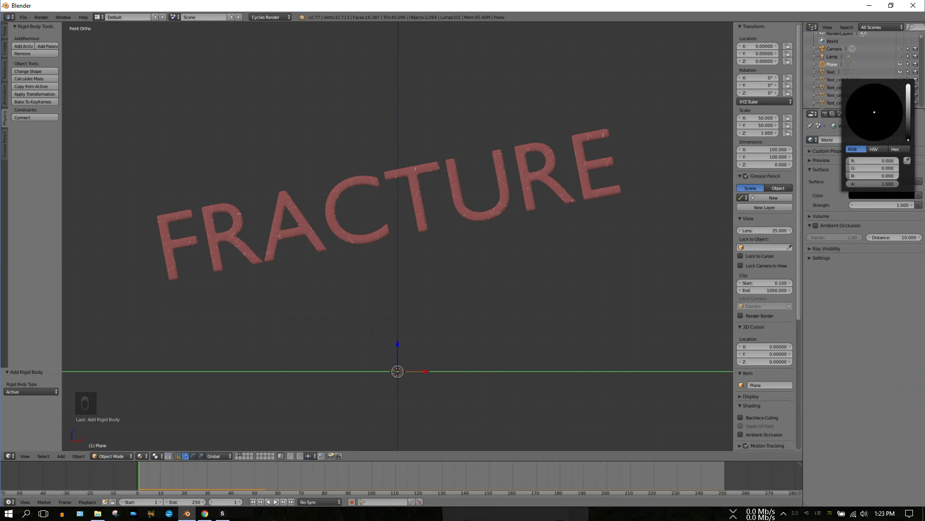
{"action": "left_click", "coordinate": [892, 204]}
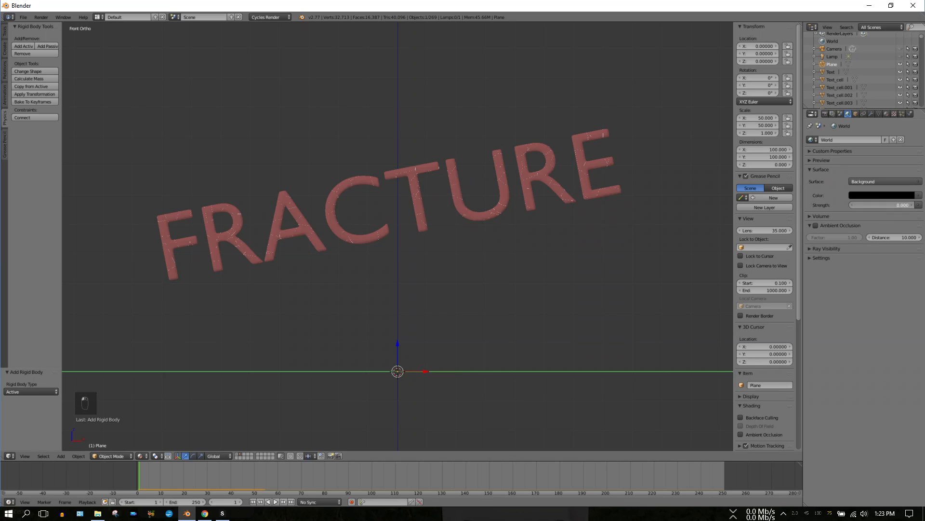
{"action": "left_click_drag", "start_coordinate": [892, 205], "coordinate": [890, 207]}
Unhide the lamp and move it about 15.2 units along negative Y, in front of the FRACTURE text.
{"action": "left_click", "coordinate": [830, 56]}
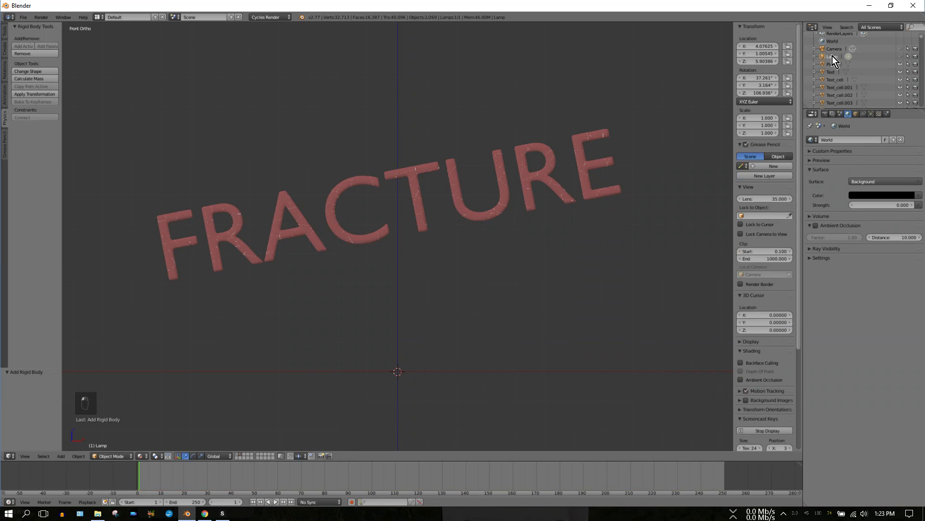
{"action": "left_click", "coordinate": [901, 57]}
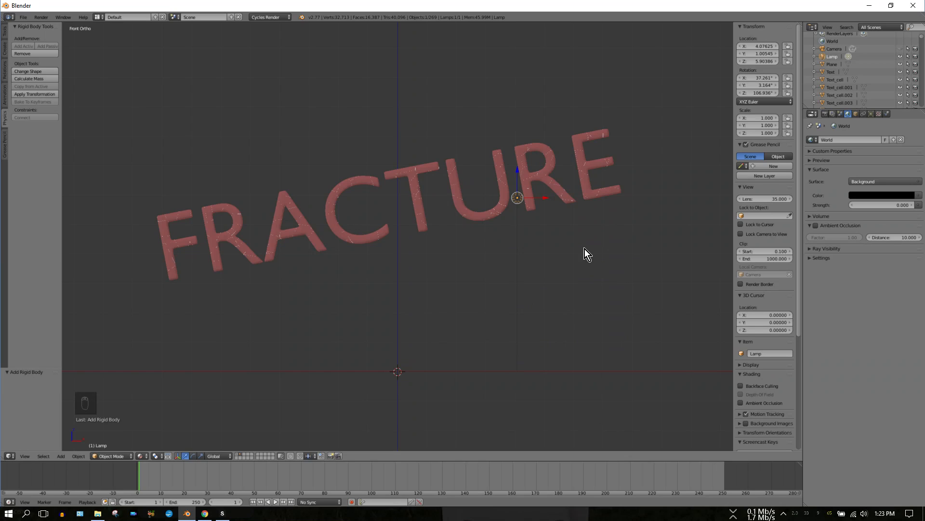
{"action": "key", "text": "KP_8"}
{"action": "key", "text": "KP_8"}
{"action": "key", "text": "KP_8"}
{"action": "key", "text": "KP_8"}
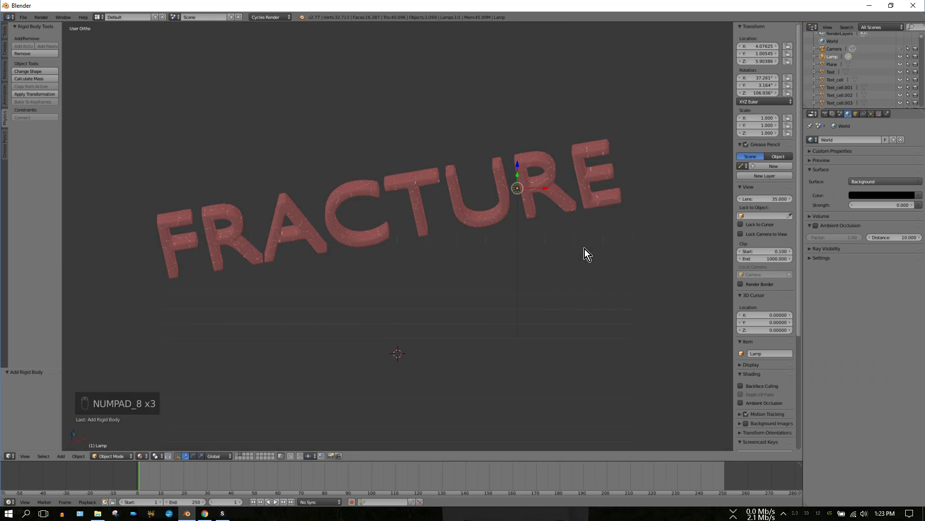
{"action": "key", "text": "KP_8"}
{"action": "key", "text": "KP_8"}
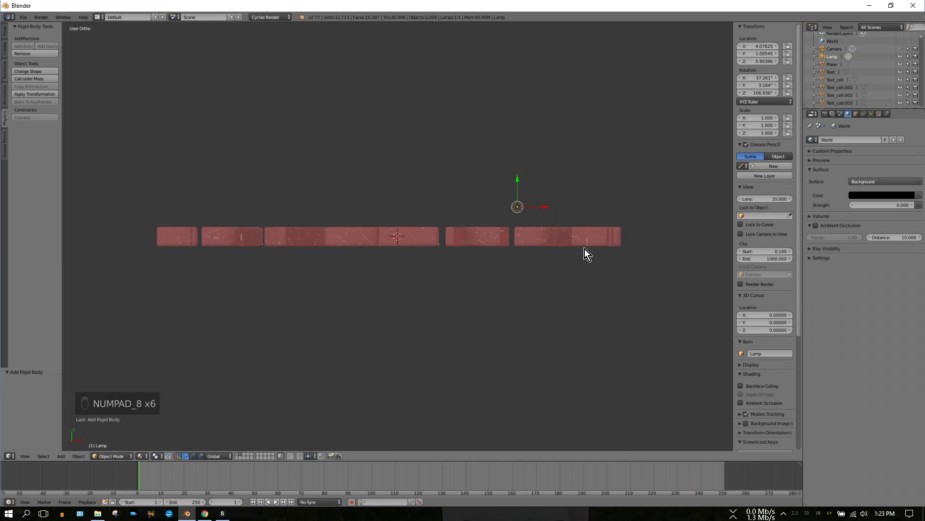
{"action": "key", "text": "KP_Subtract"}
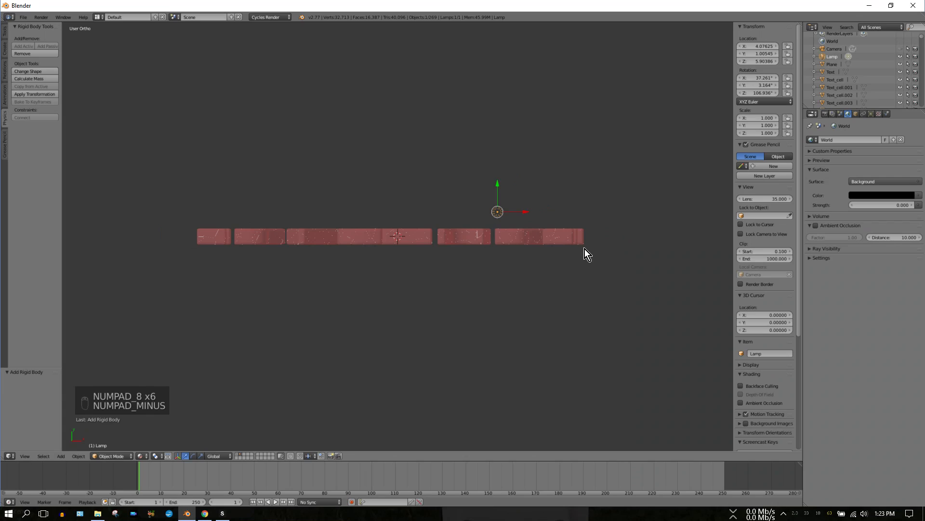
{"action": "key", "text": "KP_Subtract"}
{"action": "key", "text": "KP_Subtract"}
{"action": "key", "text": "KP_Subtract"}
{"action": "key", "text": "KP_Subtract"}
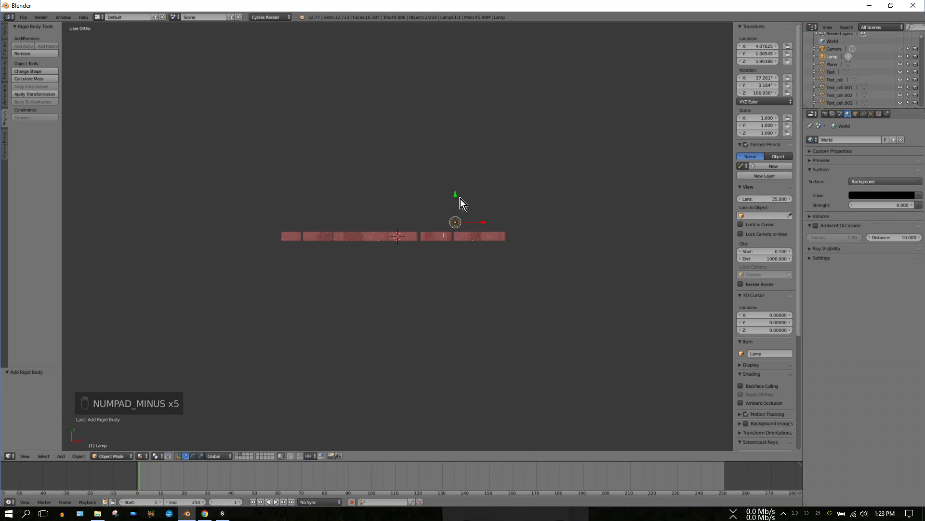
{"action": "left_click_drag", "start_coordinate": [455, 195], "coordinate": [466, 356]}
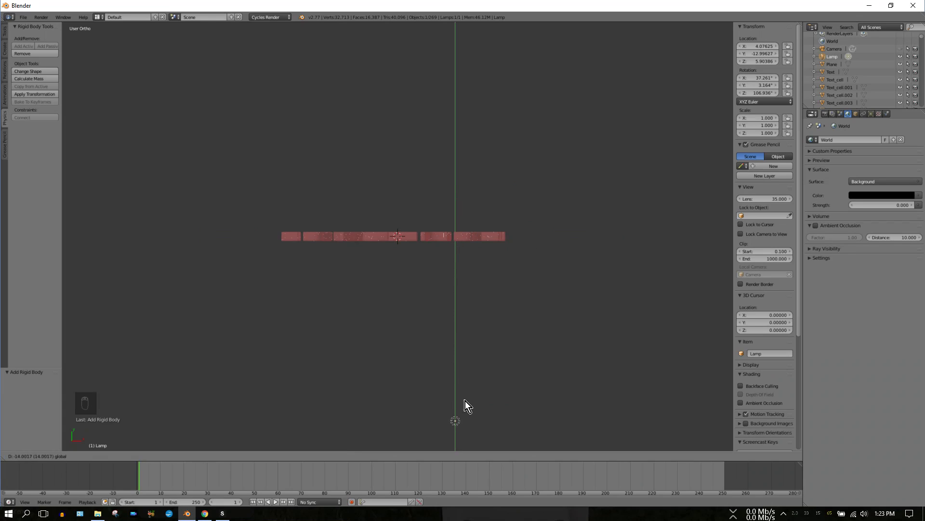
{"action": "left_click_drag", "start_coordinate": [464, 400], "coordinate": [466, 410]}
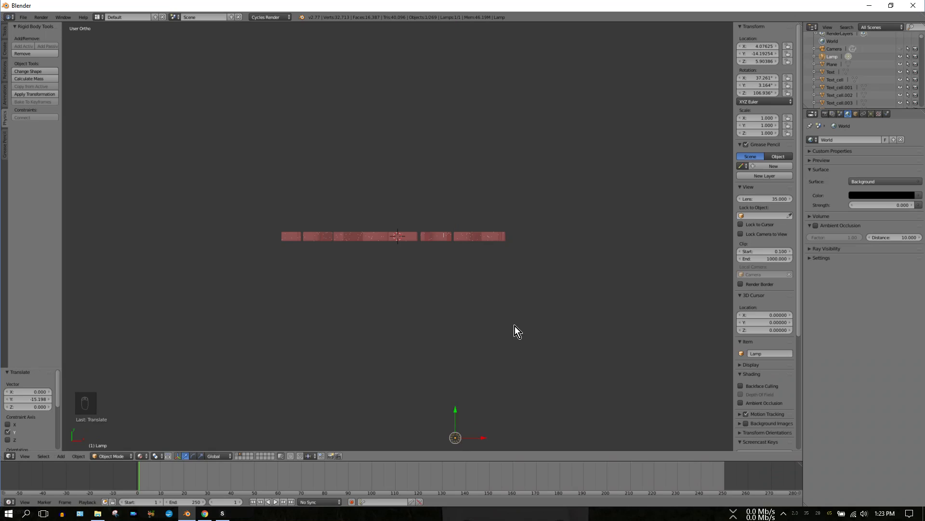
Move the lamp about 8 units farther from the text along negative Y, to about Y -22.2.
{"action": "key", "text": "ctrl+KP_2"}
{"action": "key", "text": "ctrl+KP_2"}
{"action": "key", "text": "ctrl+KP_2"}
{"action": "key", "text": "ctrl+KP_2"}
{"action": "key", "text": "ctrl+KP_2"}
{"action": "key", "text": "ctrl+KP_2"}
{"action": "key", "text": "ctrl+KP_2"}
{"action": "key", "text": "ctrl+KP_2"}
{"action": "key", "text": "ctrl+KP_2"}
{"action": "key", "text": "ctrl+KP_2"}
{"action": "key", "text": "ctrl+KP_2"}
{"action": "key", "text": "ctrl+KP_2"}
{"action": "key", "text": "ctrl+KP_2"}
{"action": "key", "text": "ctrl+KP_2"}
{"action": "key", "text": "ctrl+KP_2"}
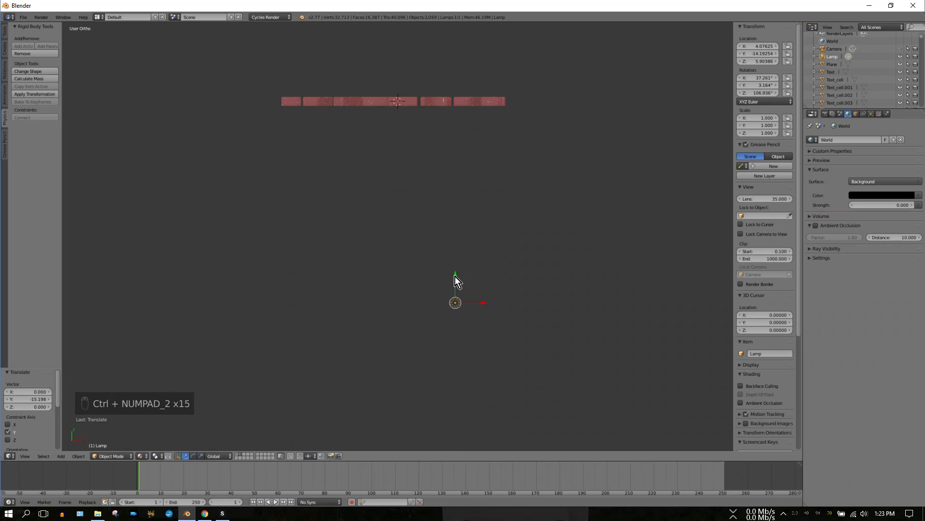
{"action": "left_click_drag", "start_coordinate": [455, 276], "coordinate": [455, 285]}
{"action": "left_click_drag", "start_coordinate": [455, 351], "coordinate": [457, 391]}
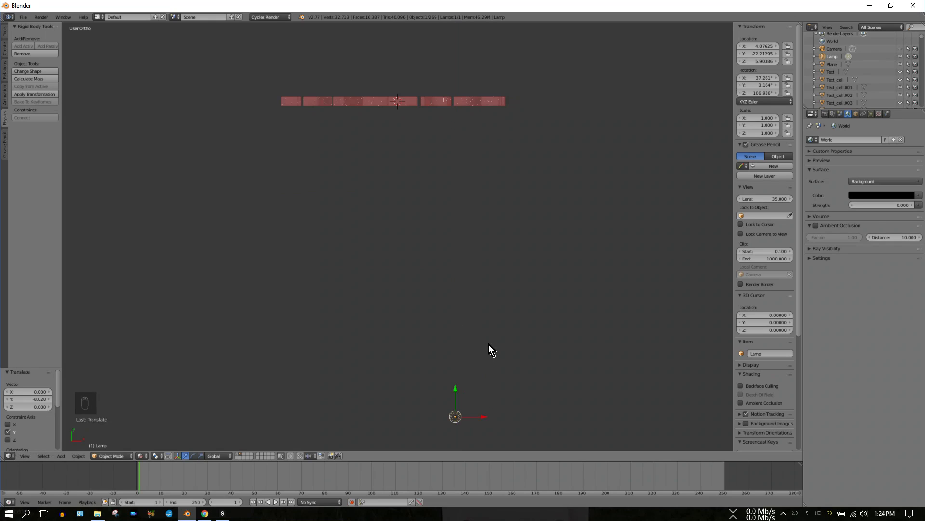
Raise the lamp about 11.4 units along Z, above the text, to about Z 17.35.
{"action": "key", "text": "KP_2"}
{"action": "key", "text": "KP_2"}
{"action": "key", "text": "KP_2"}
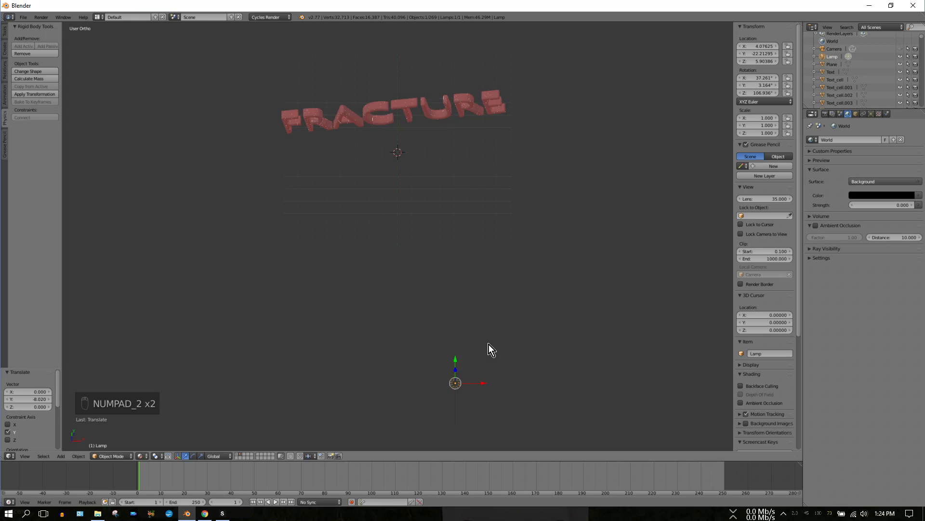
{"action": "key", "text": "KP_2"}
{"action": "key", "text": "KP_2"}
{"action": "key", "text": "KP_2"}
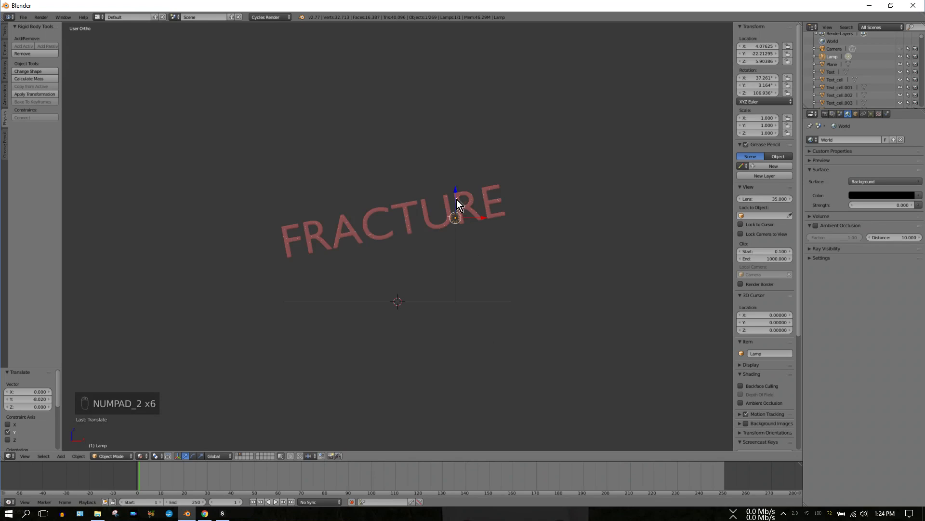
{"action": "left_click_drag", "start_coordinate": [456, 192], "coordinate": [464, 29]}
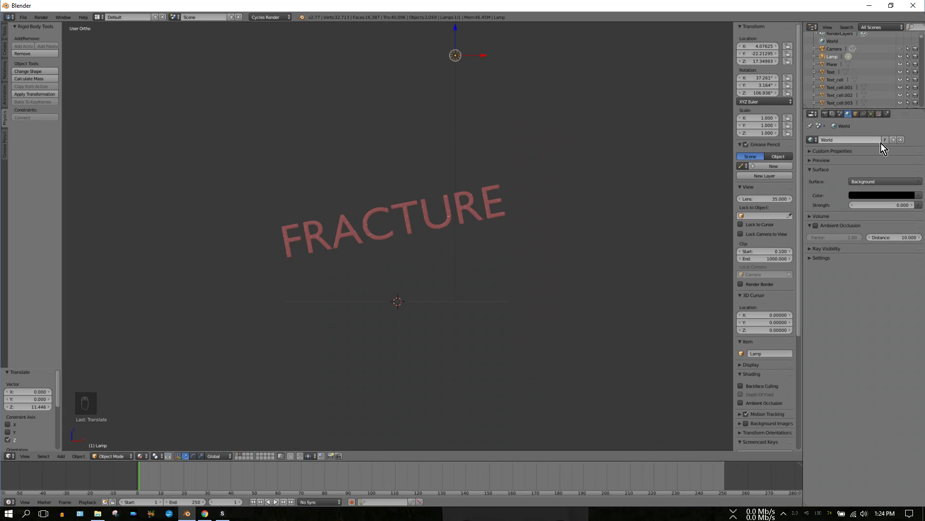
Change the lamp type to Sun, enable its nodes, and set the emission strength to 3.
{"action": "left_click", "coordinate": [871, 114]}
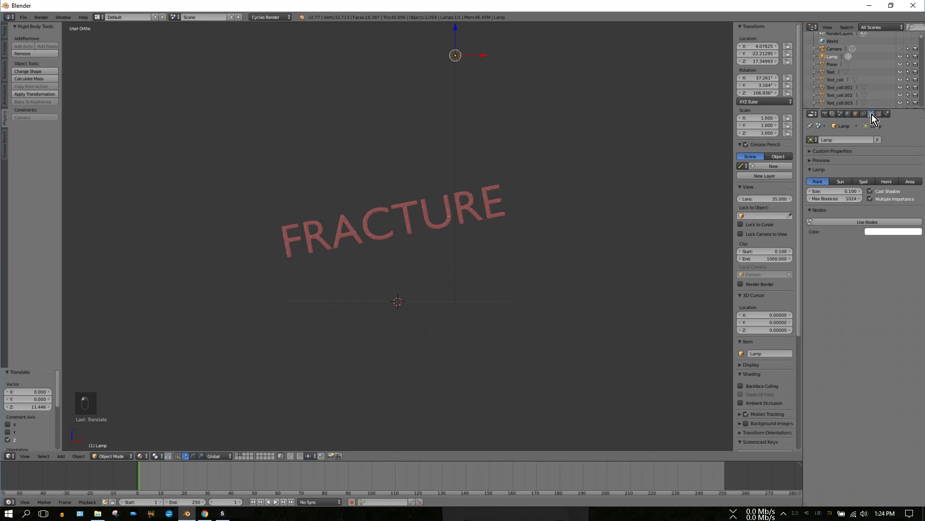
{"action": "left_click", "coordinate": [837, 182]}
{"action": "left_click", "coordinate": [860, 221]}
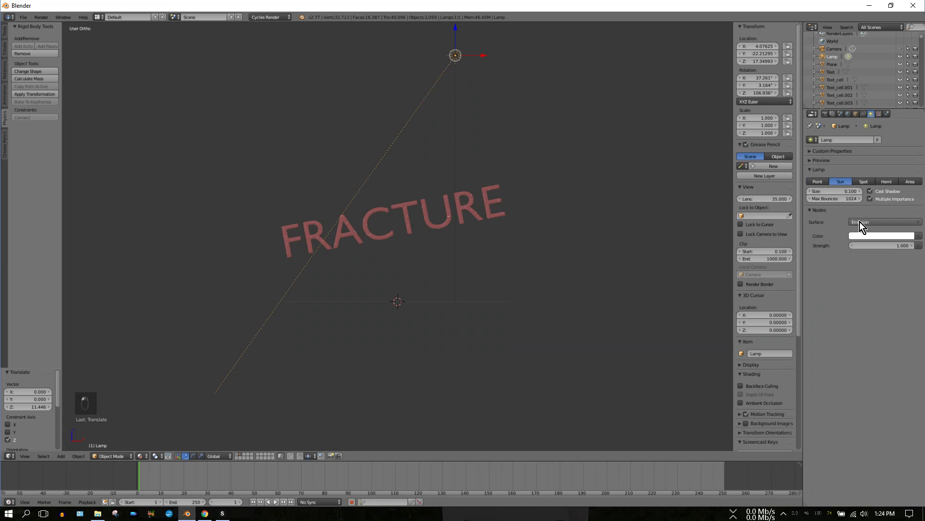
{"action": "left_click", "coordinate": [893, 245]}
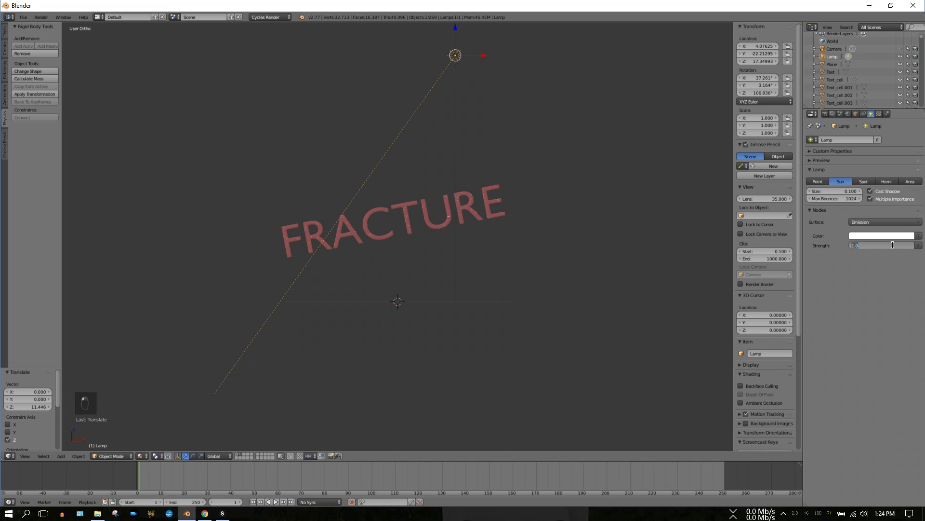
{"action": "type", "text": "3"}
{"action": "key", "text": "Return"}
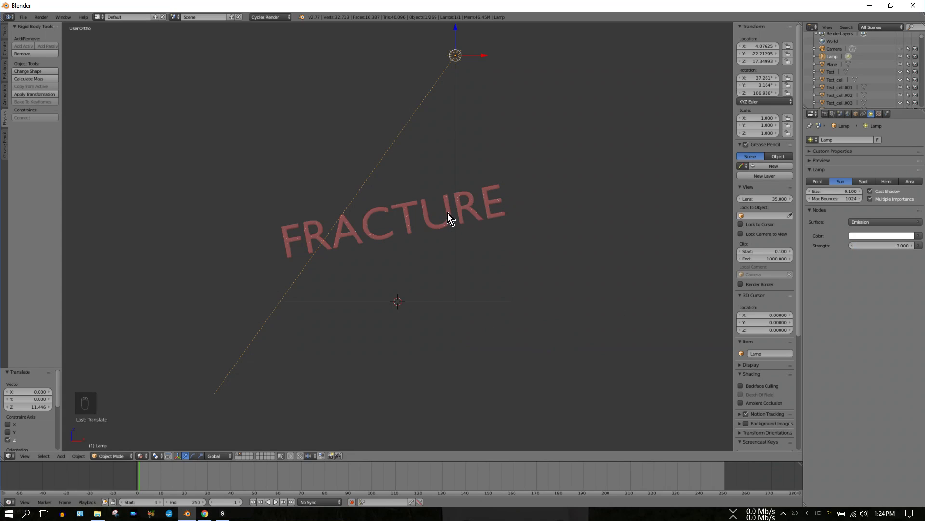
Rotate the sun lamp about -101° around the Z axis so its direction line points towards the text.
{"action": "key", "text": "KP_8"}
{"action": "key", "text": "KP_8"}
{"action": "key", "text": "KP_8"}
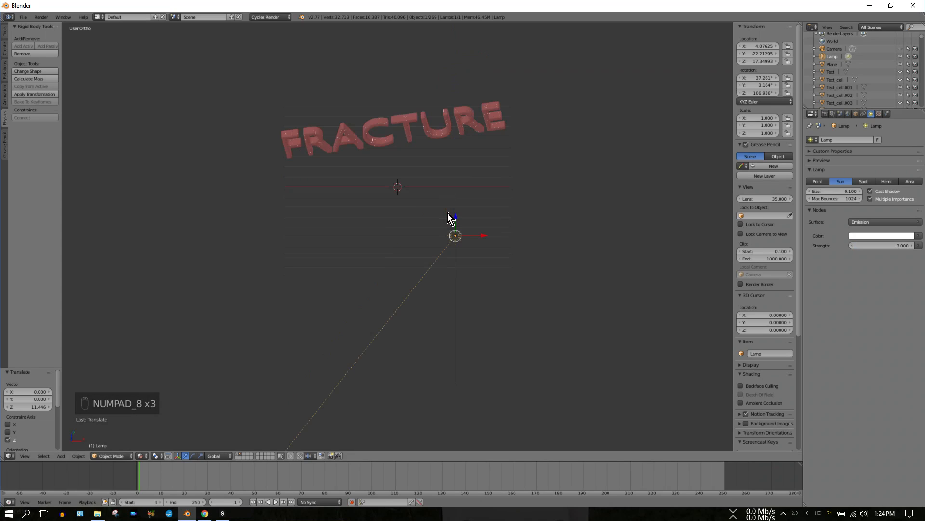
{"action": "key", "text": "KP_8"}
{"action": "key", "text": "KP_8"}
{"action": "key", "text": "KP_8"}
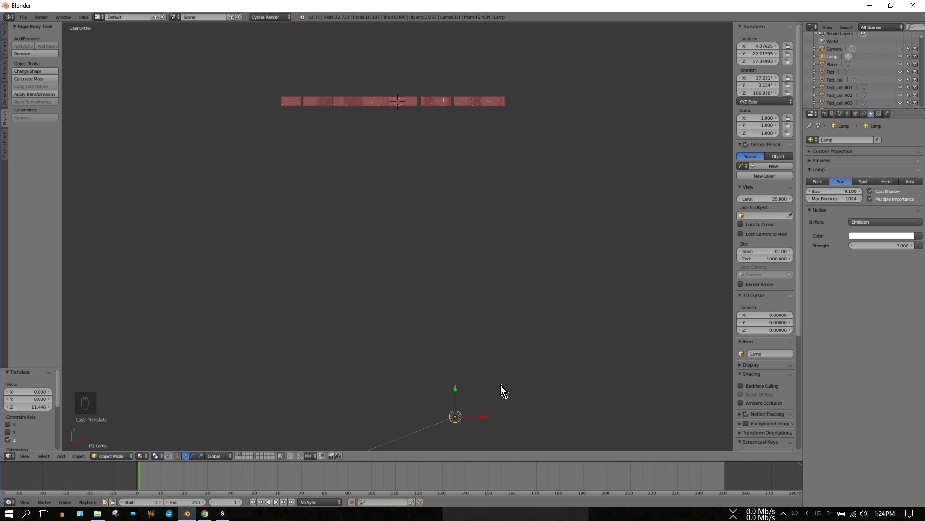
{"action": "key", "text": "r"}
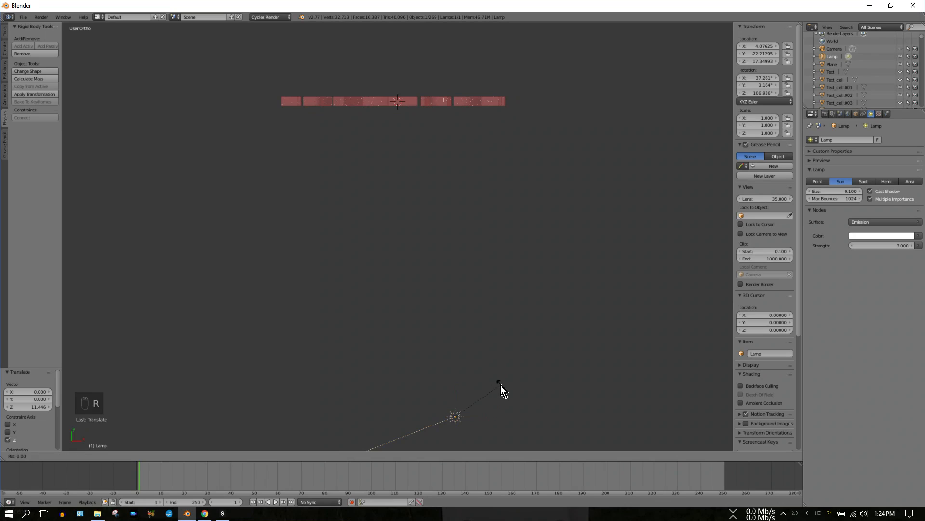
{"action": "key", "text": "z"}
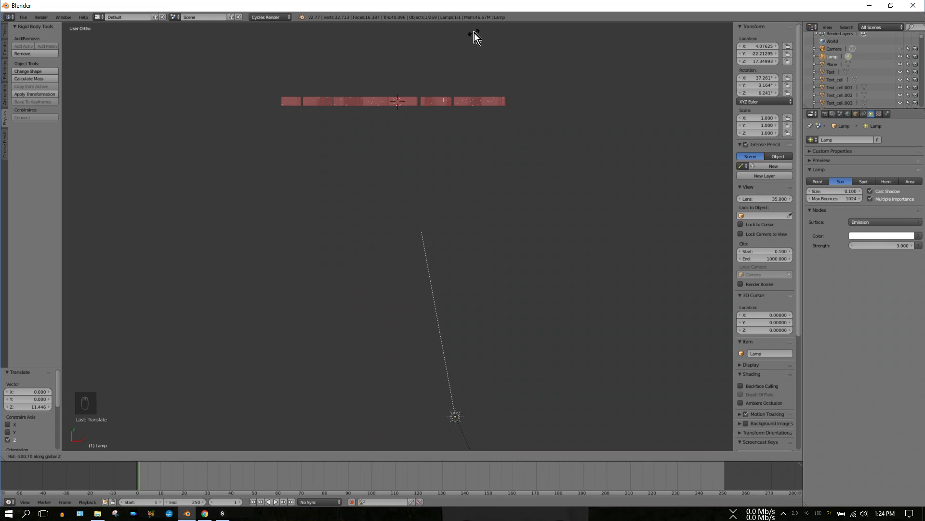
{"action": "left_click", "coordinate": [475, 32]}
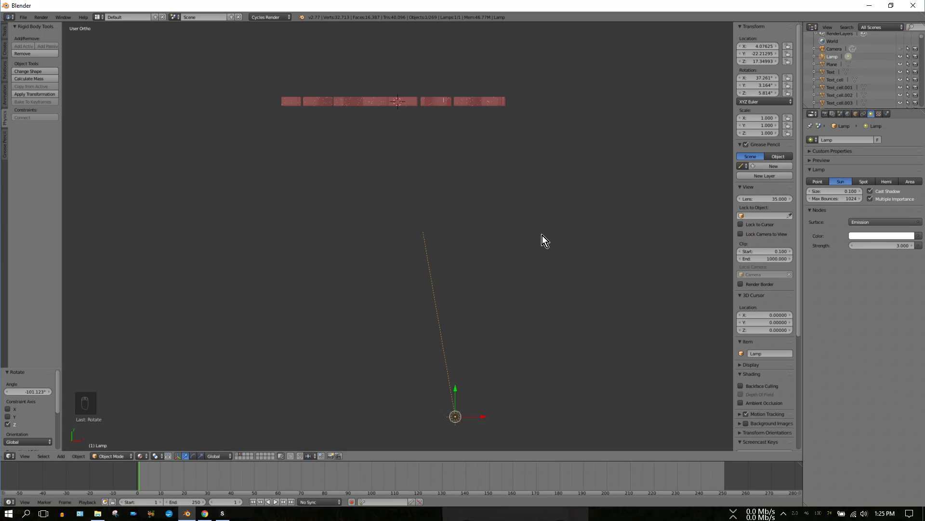
Tilt the sun lamp about 26.2° around the X axis so its direction line passes through the text.
{"action": "key", "text": "KP_2"}
{"action": "key", "text": "KP_2"}
{"action": "key", "text": "KP_2"}
{"action": "key", "text": "KP_2"}
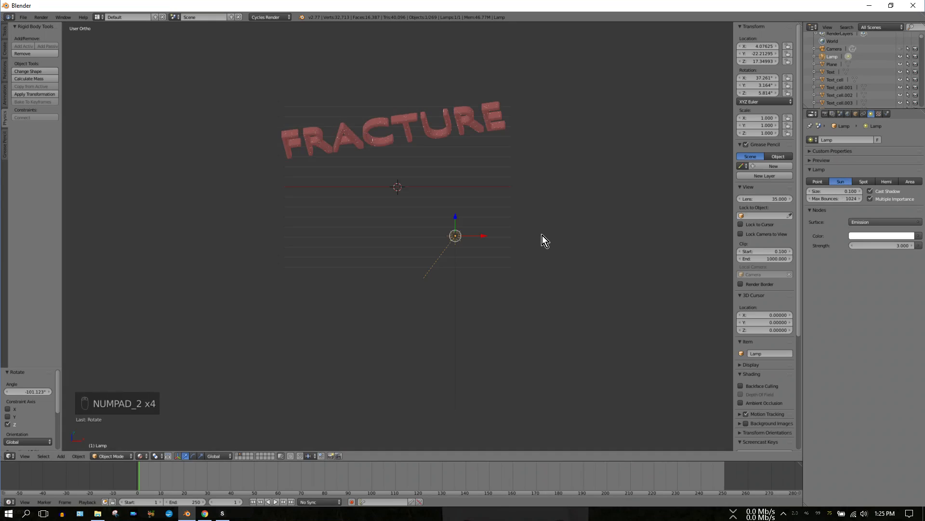
{"action": "key", "text": "KP_2"}
{"action": "key", "text": "KP_2"}
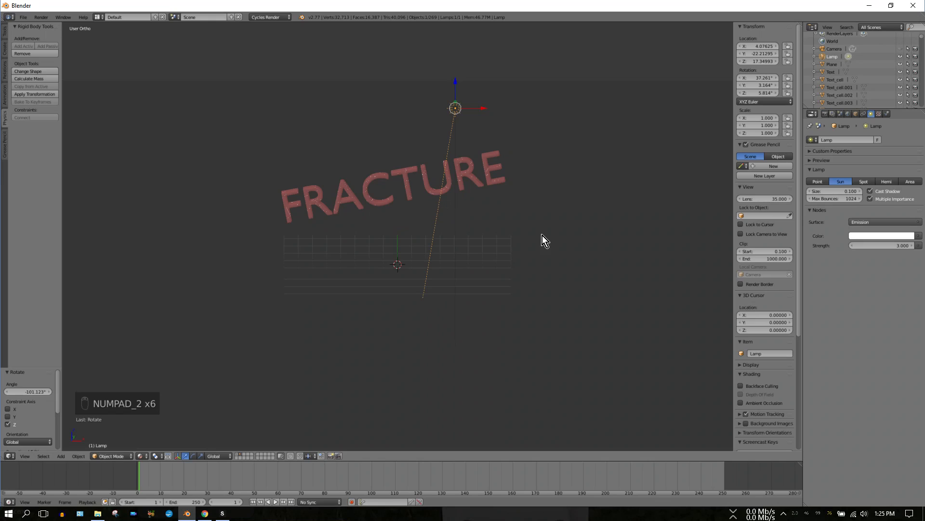
{"action": "key", "text": "KP_4"}
{"action": "key", "text": "KP_4"}
{"action": "key", "text": "KP_4"}
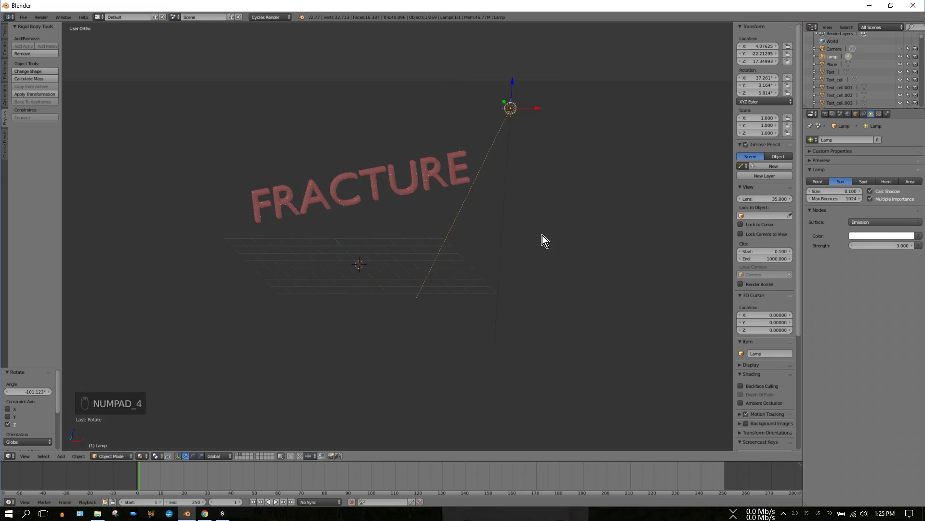
{"action": "key", "text": "KP_4"}
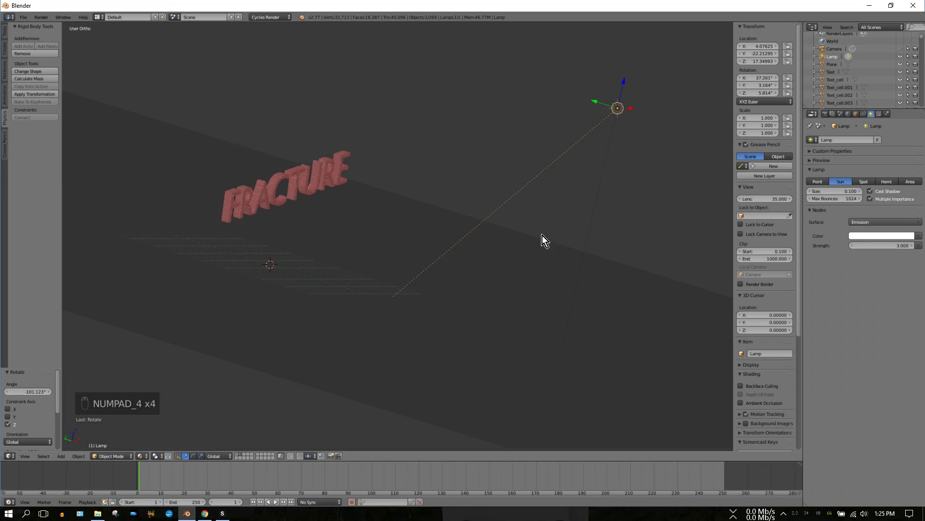
{"action": "key", "text": "KP_1"}
{"action": "key", "text": "KP_4"}
{"action": "key", "text": "KP_4"}
{"action": "key", "text": "KP_4"}
{"action": "key", "text": "KP_4"}
{"action": "key", "text": "KP_4"}
{"action": "key", "text": "KP_4"}
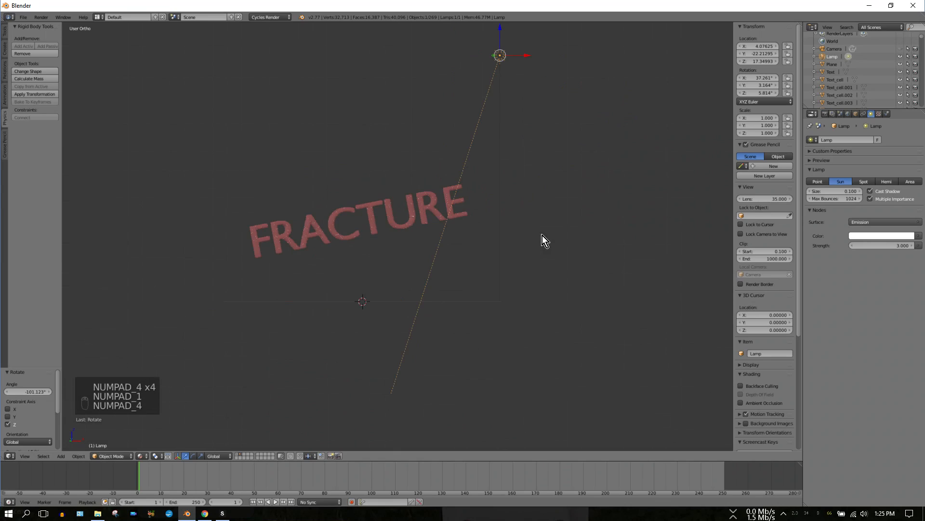
{"action": "key", "text": "KP_4"}
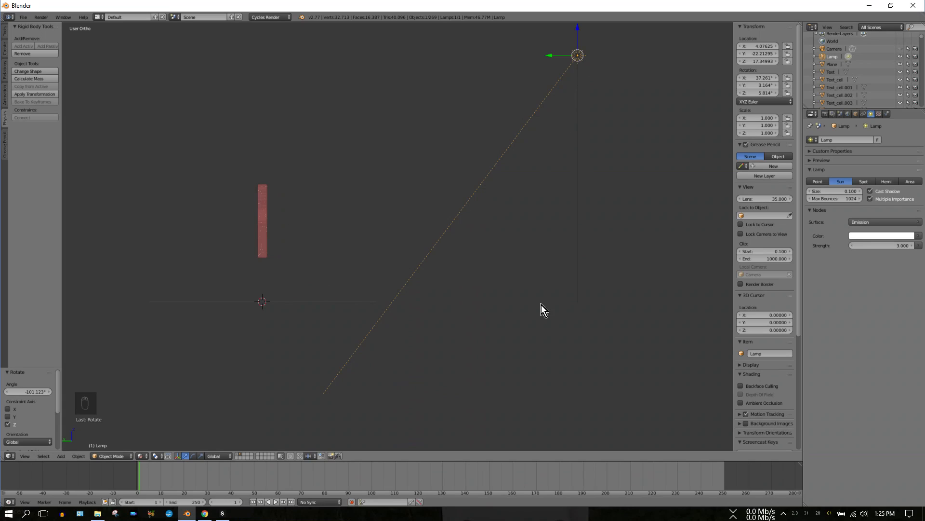
{"action": "key", "text": "r"}
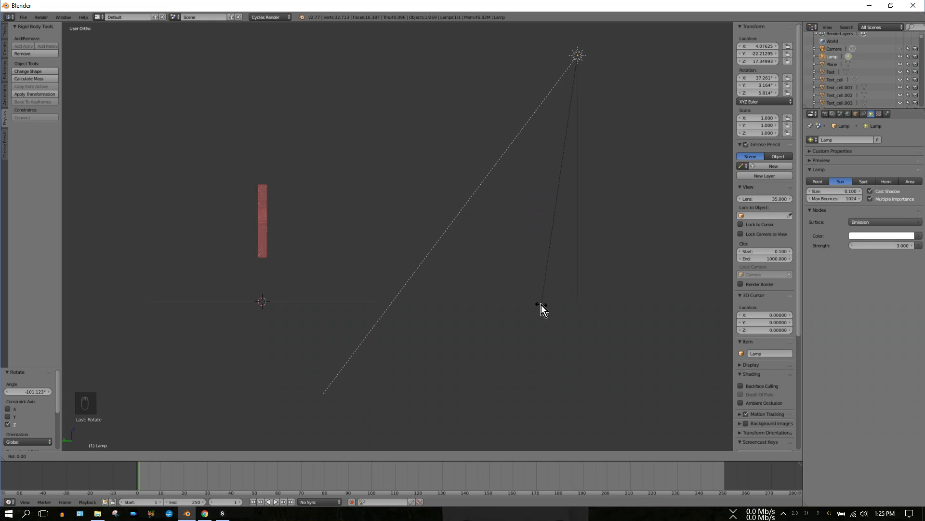
{"action": "key", "text": "x"}
{"action": "left_click", "coordinate": [432, 268]}
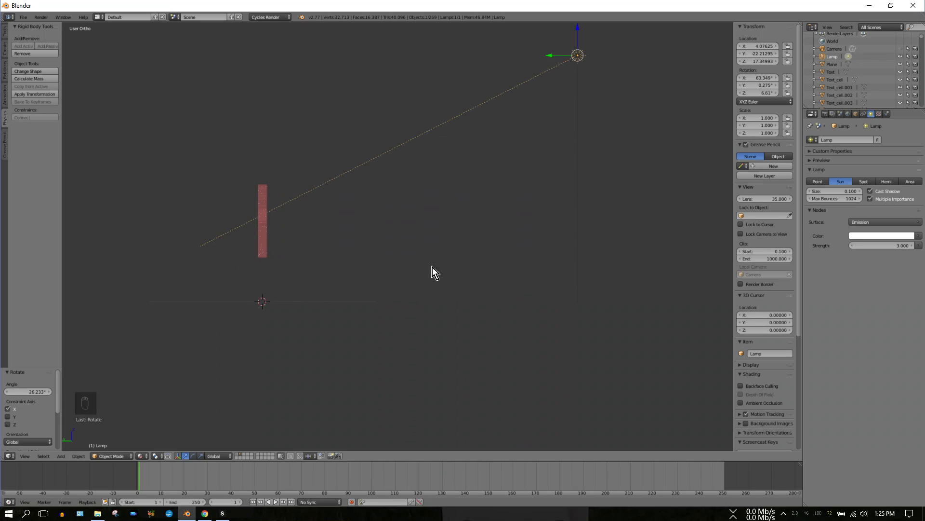
Examine the sun lamp's direction relative to the text from around the scene, ending in the front view.
{"action": "key", "text": "KP_6"}
{"action": "key", "text": "KP_6"}
{"action": "key", "text": "KP_6"}
{"action": "key", "text": "KP_6"}
{"action": "key", "text": "KP_6"}
{"action": "key", "text": "KP_6"}
{"action": "key", "text": "KP_6"}
{"action": "key", "text": "KP_6"}
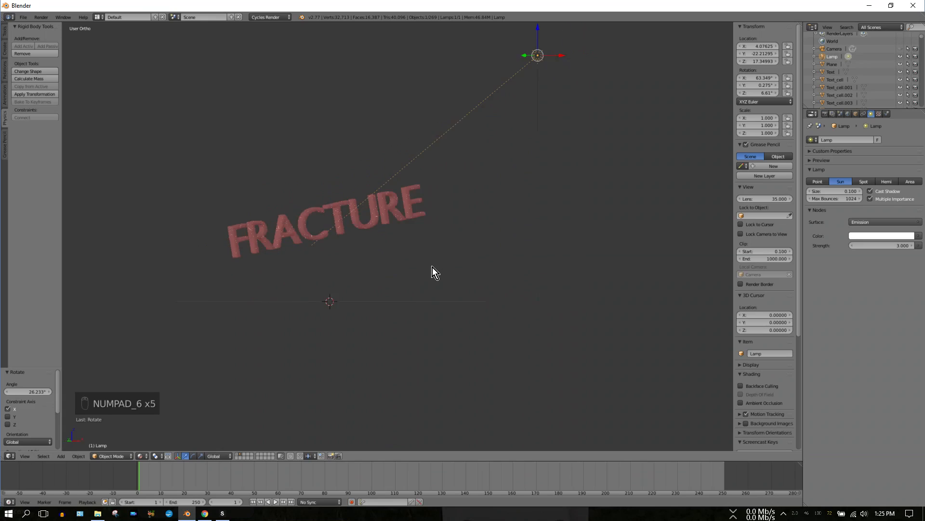
{"action": "key", "text": "KP_6"}
{"action": "key", "text": "KP_6"}
{"action": "key", "text": "KP_6"}
{"action": "key", "text": "KP_6"}
{"action": "key", "text": "KP_6"}
{"action": "key", "text": "KP_6"}
{"action": "key", "text": "KP_6"}
{"action": "key", "text": "KP_6"}
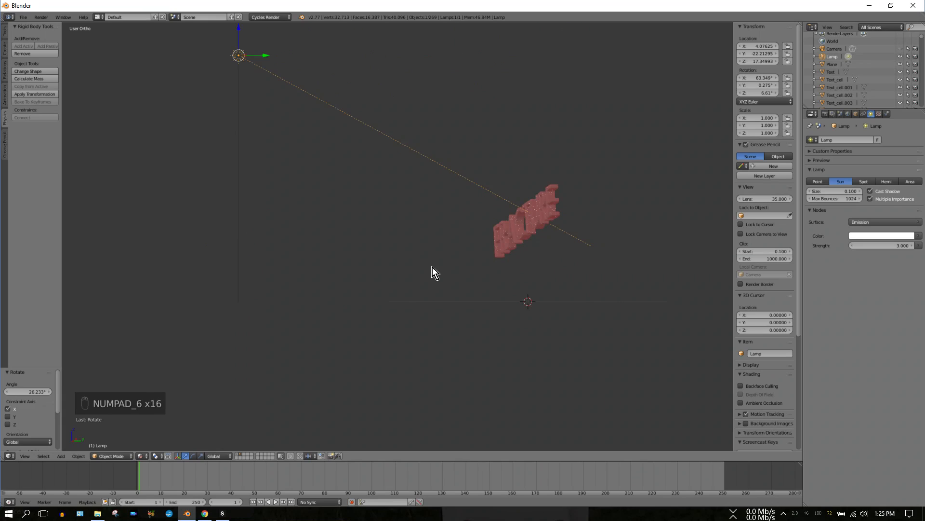
{"action": "key", "text": "KP_1"}
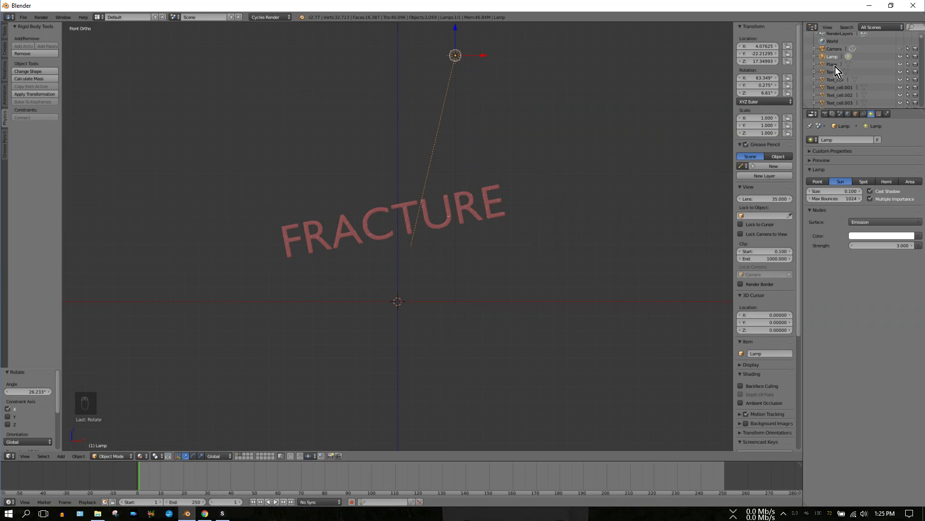
Select the camera and unhide it in the viewport.
{"action": "left_click", "coordinate": [834, 49]}
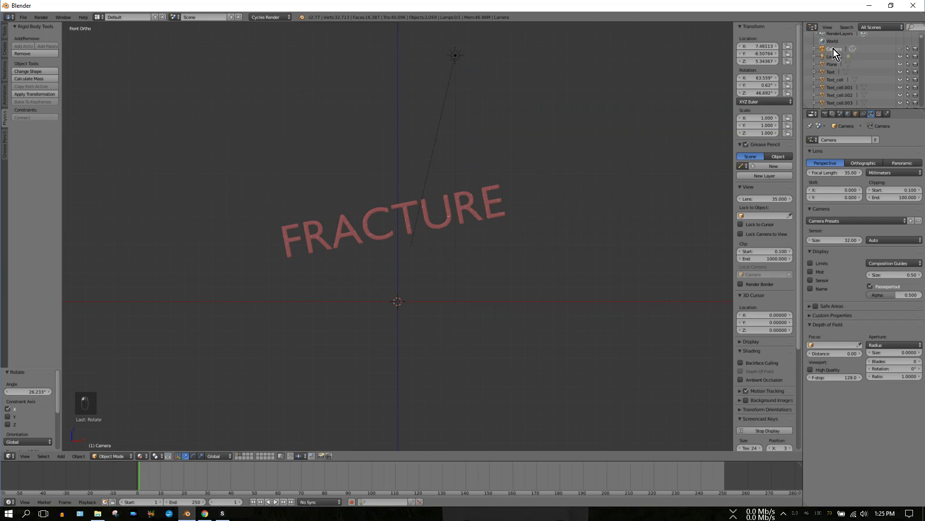
{"action": "left_click", "coordinate": [902, 49]}
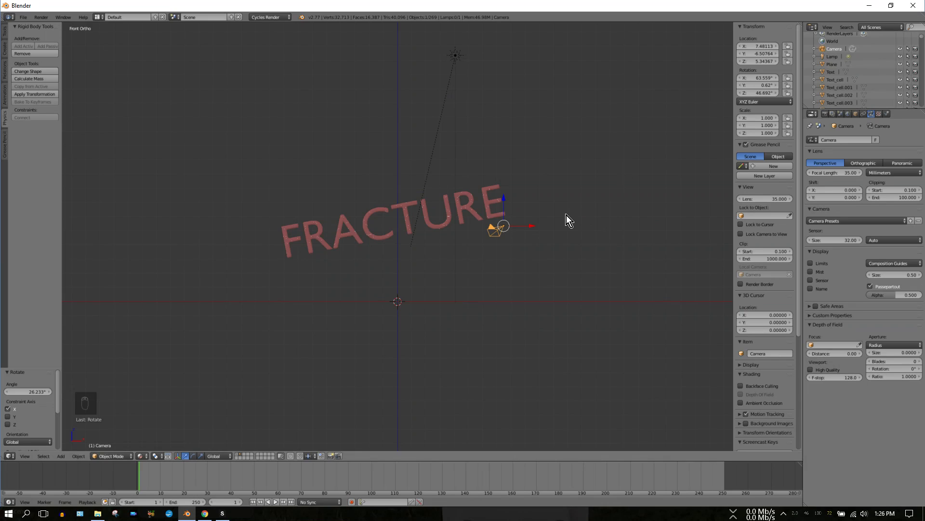
Frame the whole text in the camera view with Y location about -19.9, X rotation about 84.5° and Z rotation about 19°.
{"action": "key", "text": "KP_0"}
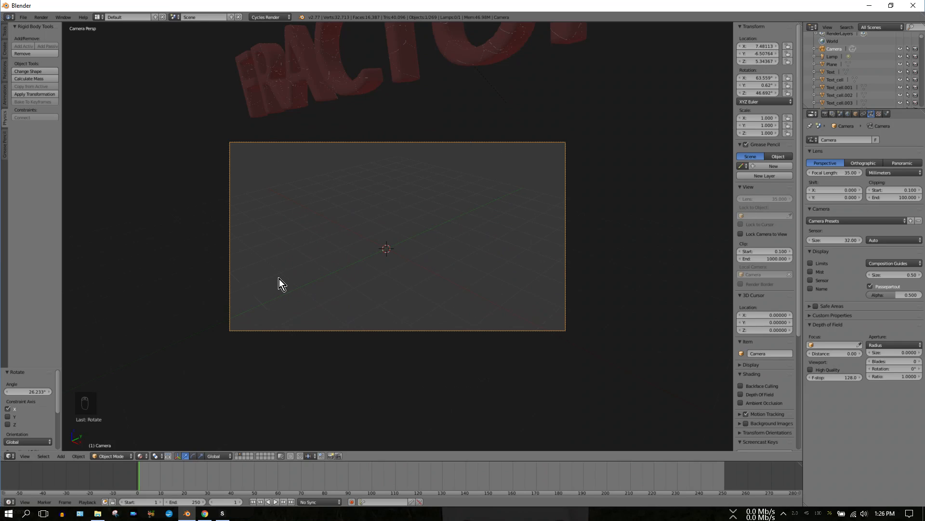
{"action": "key", "text": "KP_Add"}
{"action": "key", "text": "KP_Add"}
{"action": "key", "text": "KP_Add"}
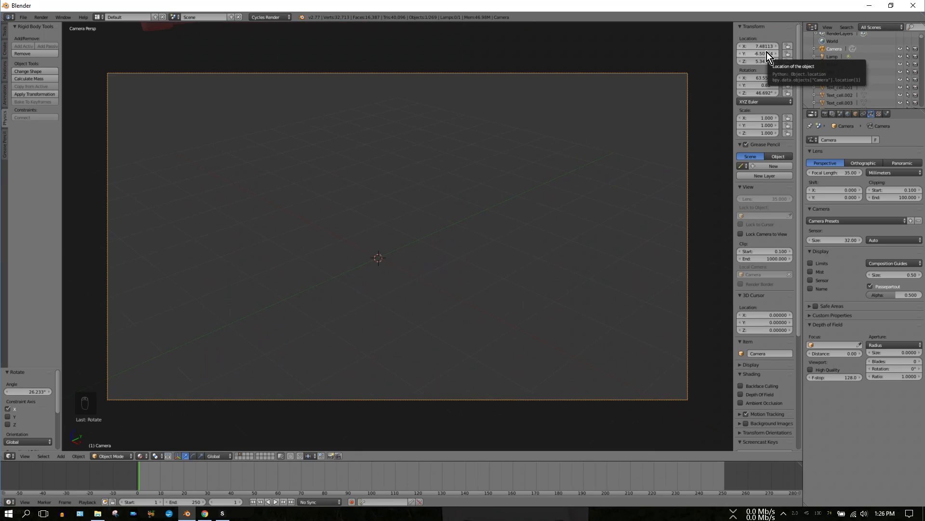
{"action": "left_click_drag", "start_coordinate": [767, 54], "coordinate": [482, 54]}
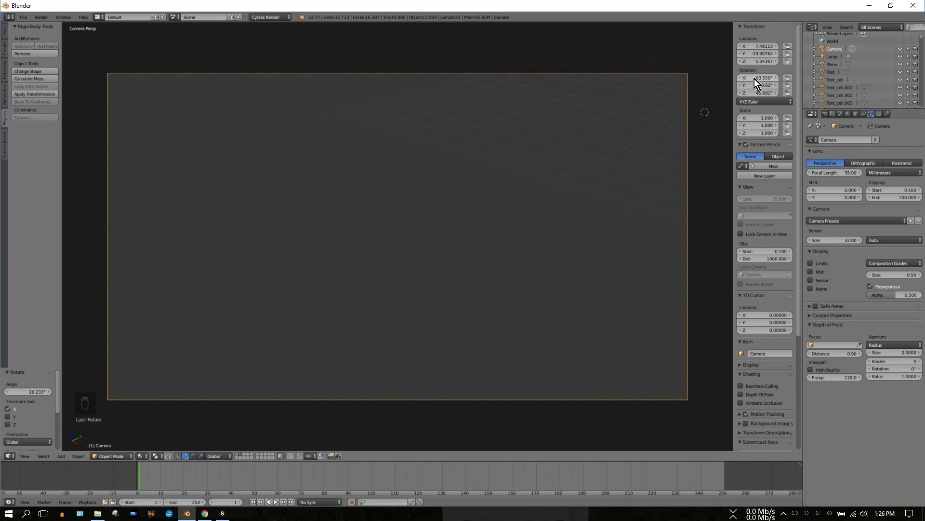
{"action": "left_click_drag", "start_coordinate": [754, 78], "coordinate": [854, 78]}
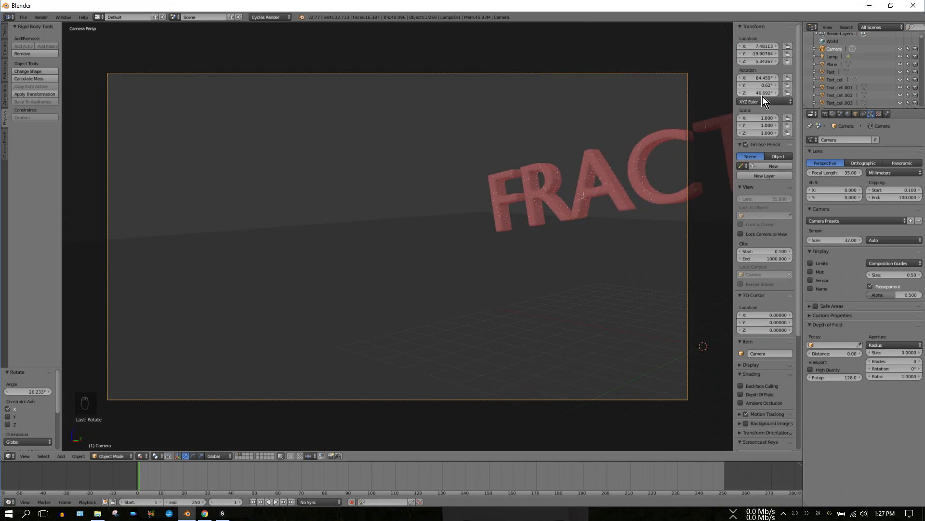
{"action": "mouse_move", "coordinate": [770, 93]}
{"action": "left_mouse_down"}
{"action": "mouse_move", "coordinate": [483, 93]}
{"action": "mouse_move", "coordinate": [770, 94]}
{"action": "left_mouse_up"}
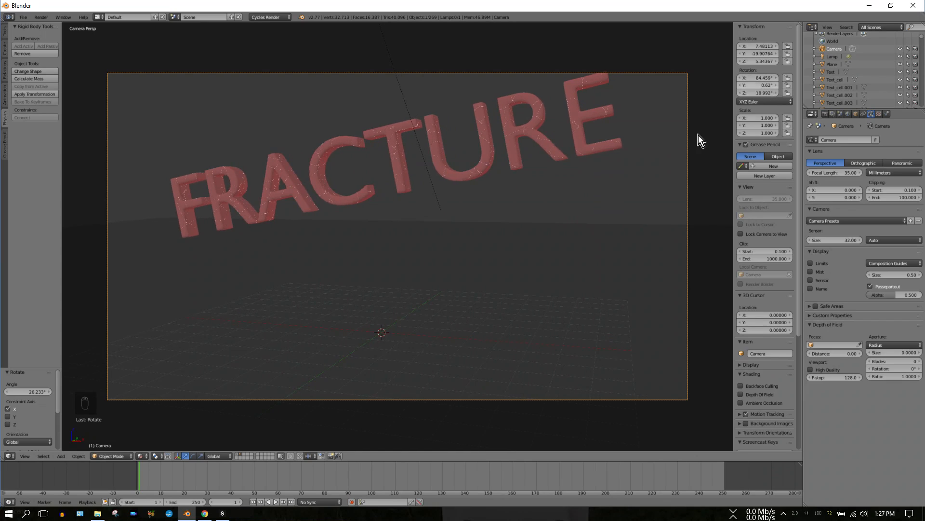
Play the fracture animation through the camera to check that the falling pieces stay in frame.
{"action": "left_click", "coordinate": [276, 502]}
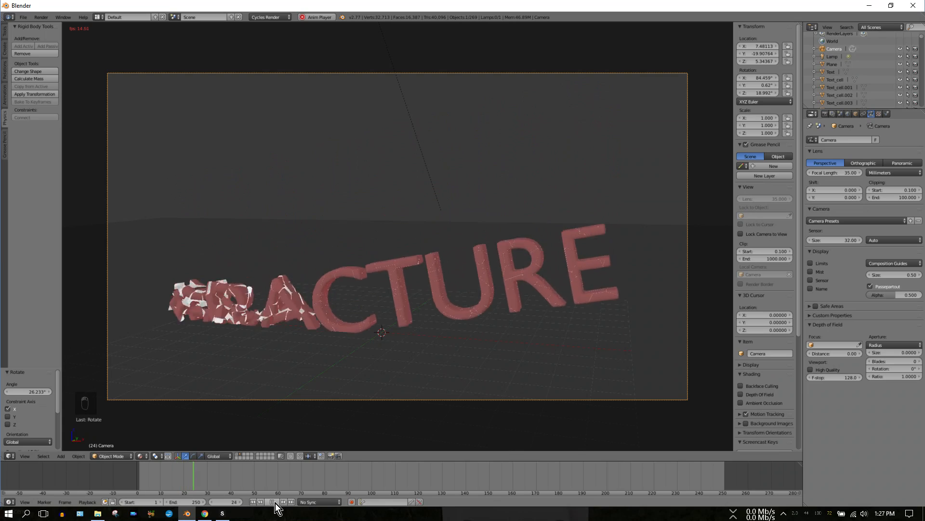
{"action": "left_click", "coordinate": [275, 502]}
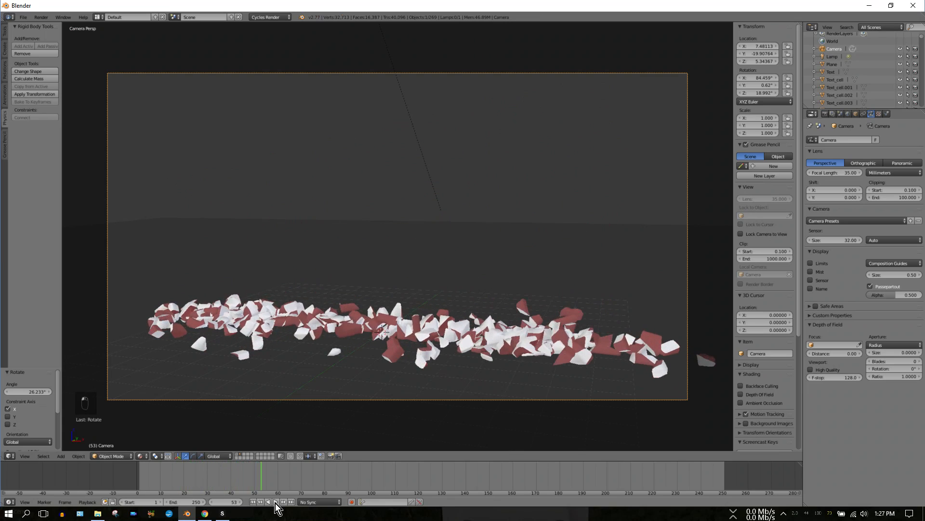
{"action": "left_click", "coordinate": [276, 502]}
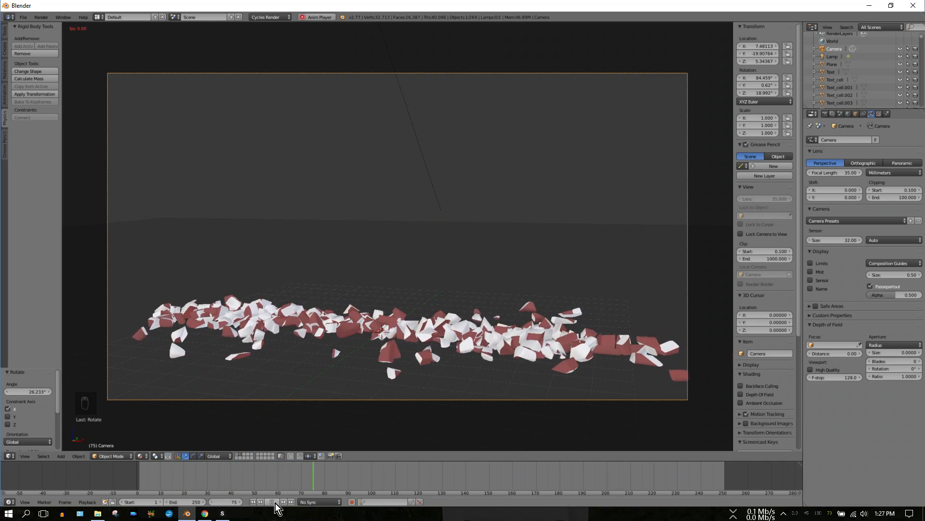
{"action": "left_click", "coordinate": [275, 502]}
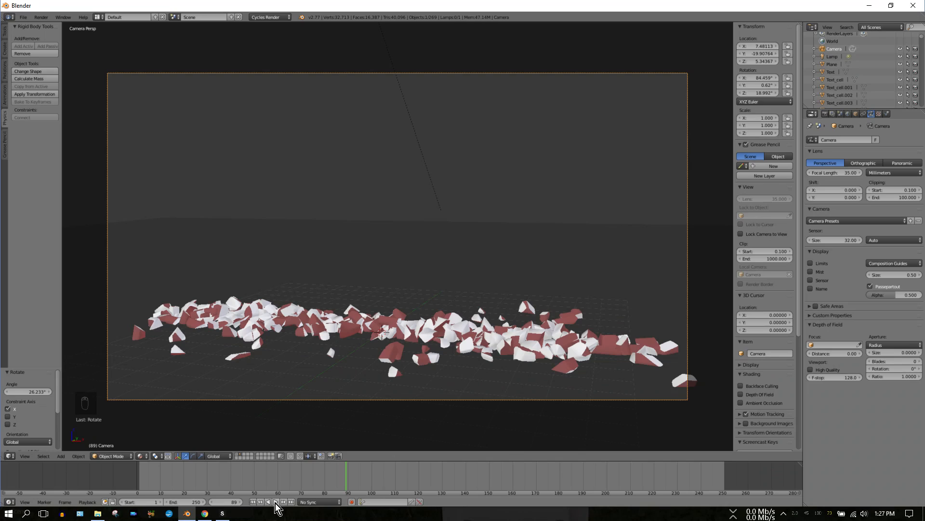
Set the animation's end frame to 120 and return to the first frame.
{"action": "left_click", "coordinate": [191, 503]}
{"action": "type", "text": "120"}
{"action": "key", "text": "Return"}
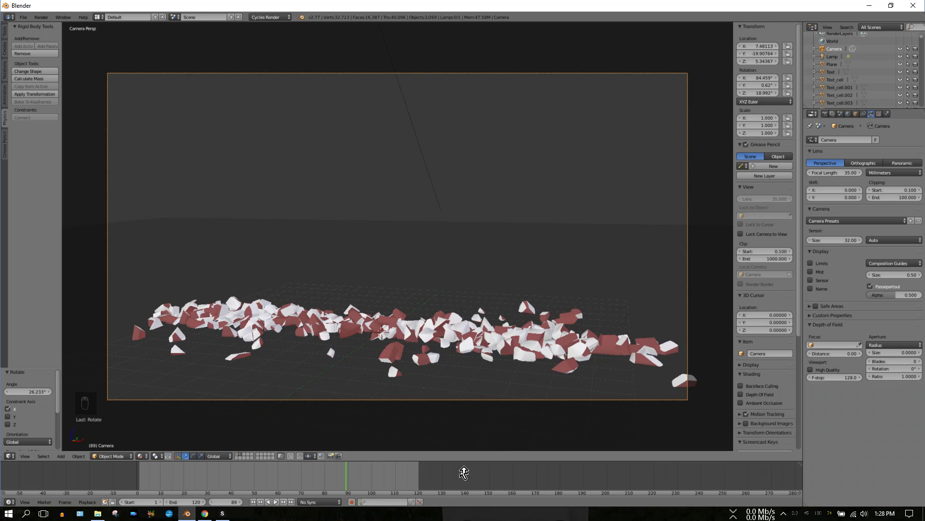
{"action": "left_click", "coordinate": [253, 502]}
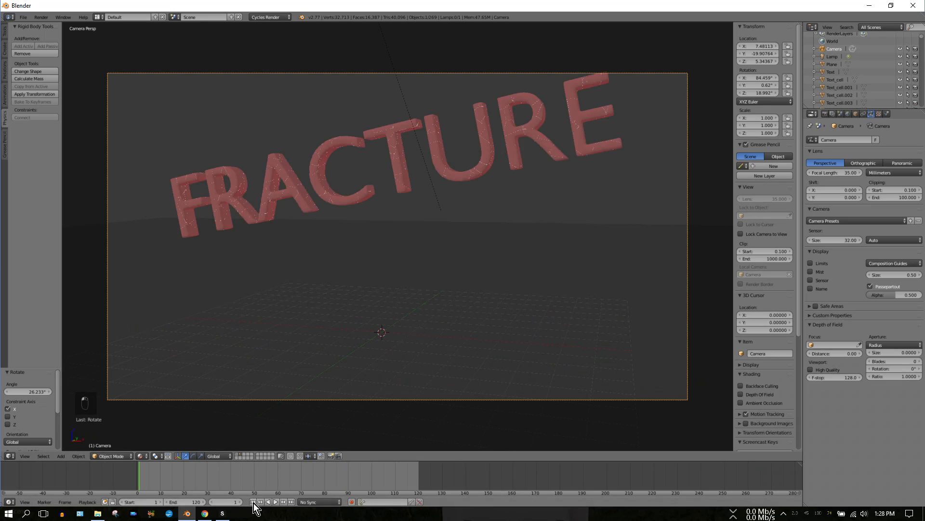
Expand the scene's rigid body cache settings and save the project as fracture.blend in D:\Current Project.
{"action": "left_click", "coordinate": [841, 115]}
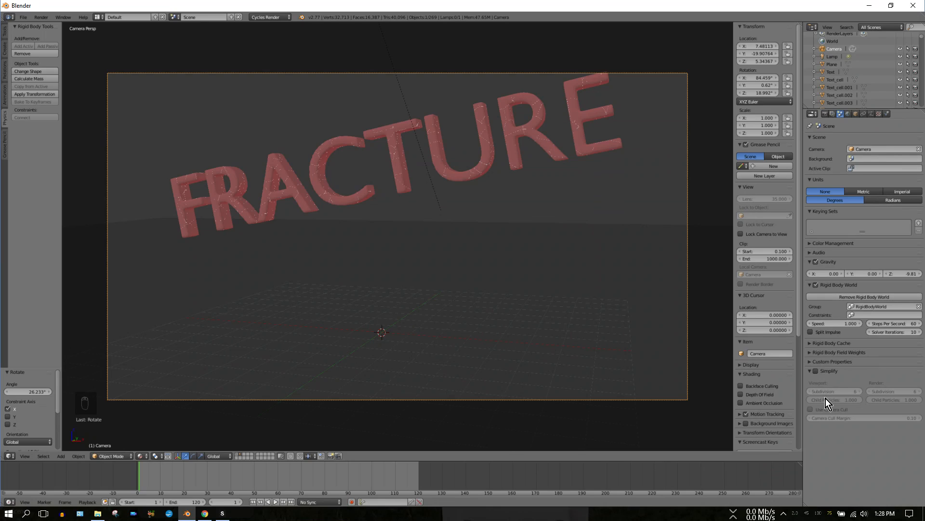
{"action": "left_click", "coordinate": [809, 342]}
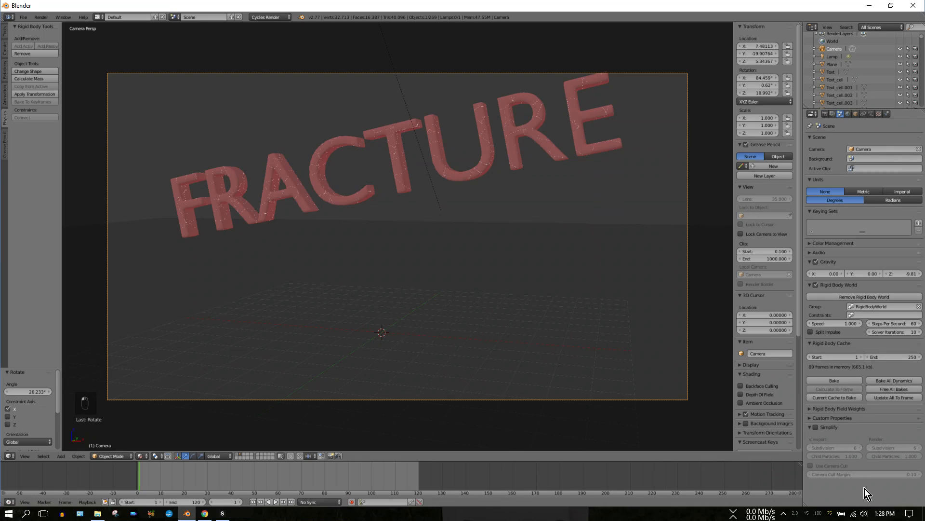
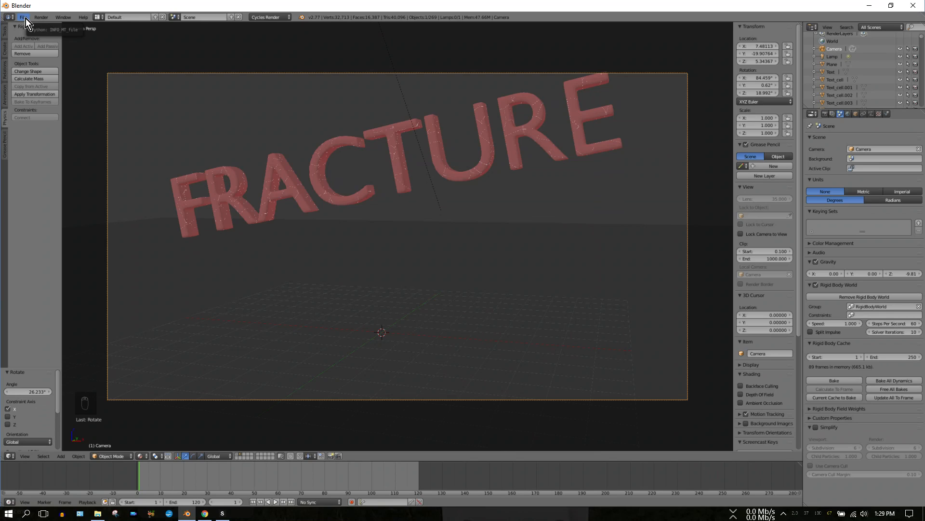
{"action": "left_click", "coordinate": [24, 18]}
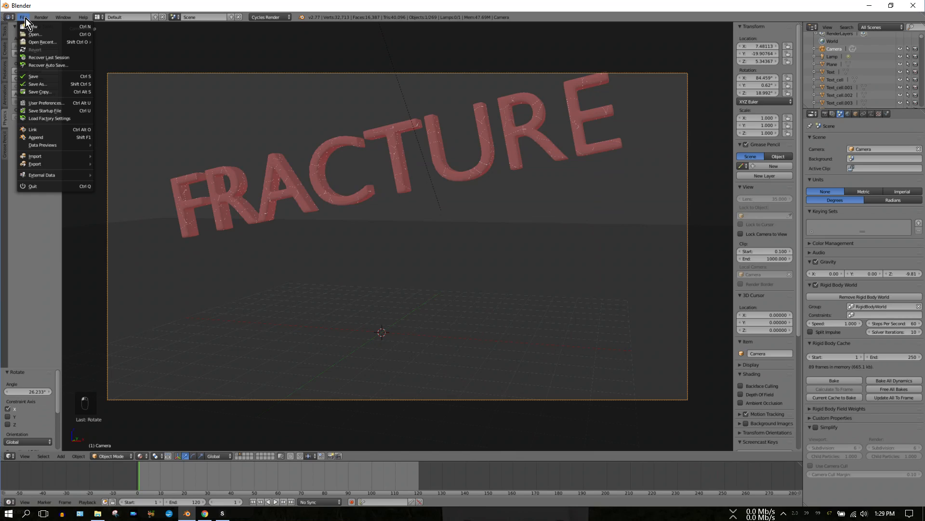
{"action": "left_click", "coordinate": [44, 77]}
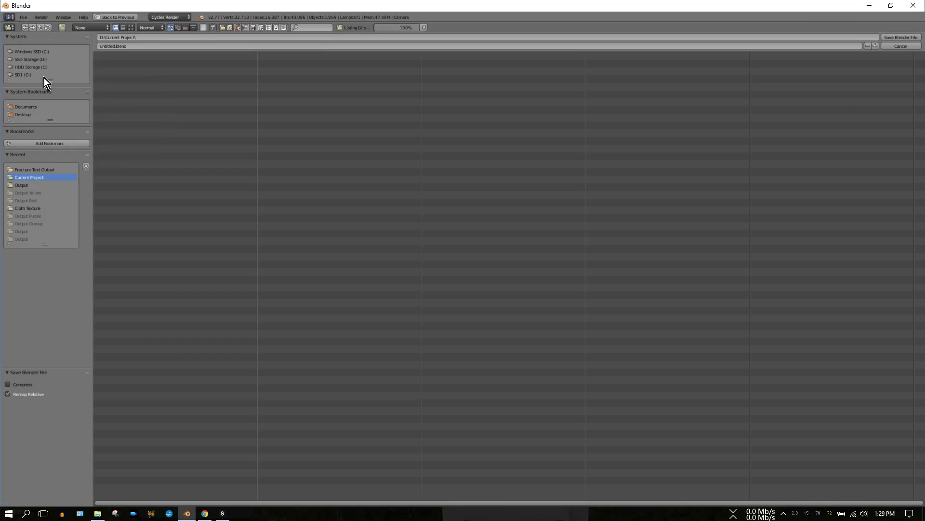
{"action": "left_click", "coordinate": [113, 47]}
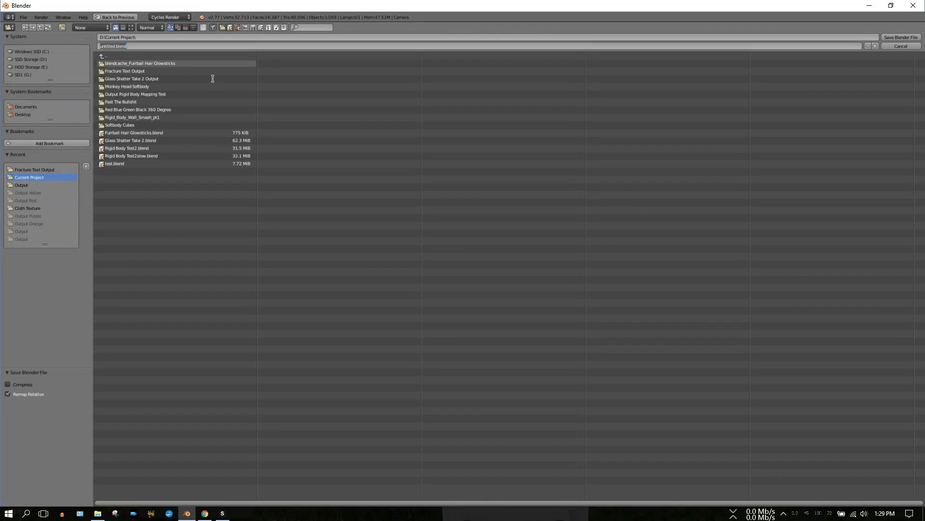
{"action": "key", "text": "BackSpace"}
{"action": "type", "text": "fracture"}
{"action": "key", "text": "Return"}
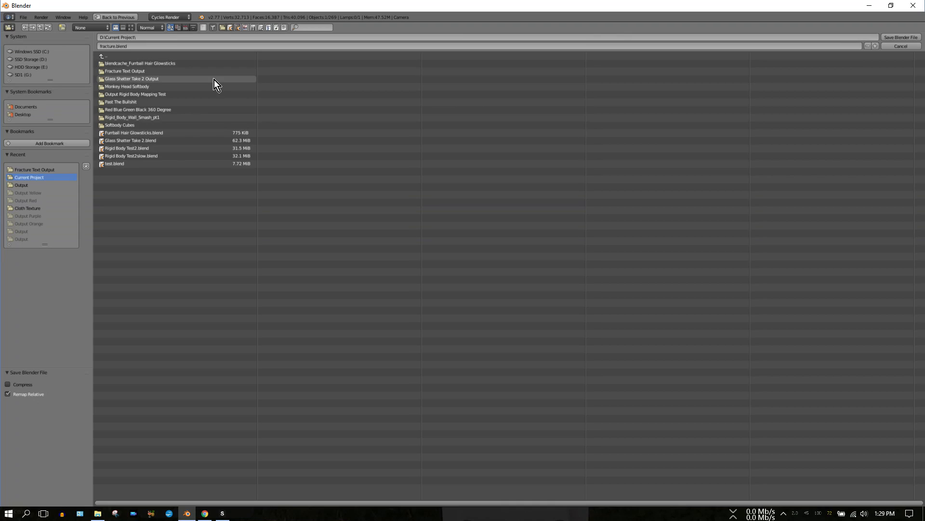
{"action": "left_click", "coordinate": [890, 37]}
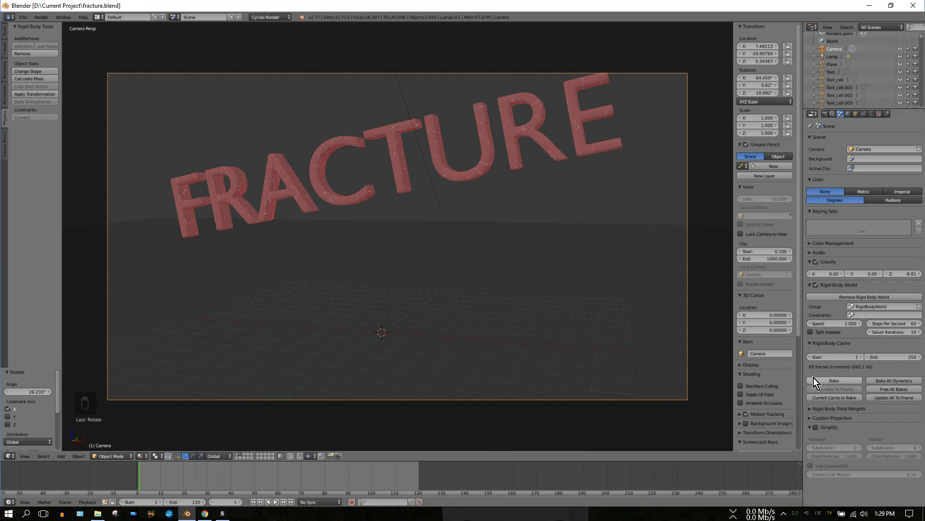
Free the full-length physics bake, then bake all dynamics with the rigid body cache's end frame set to 120.
{"action": "left_click", "coordinate": [892, 380]}
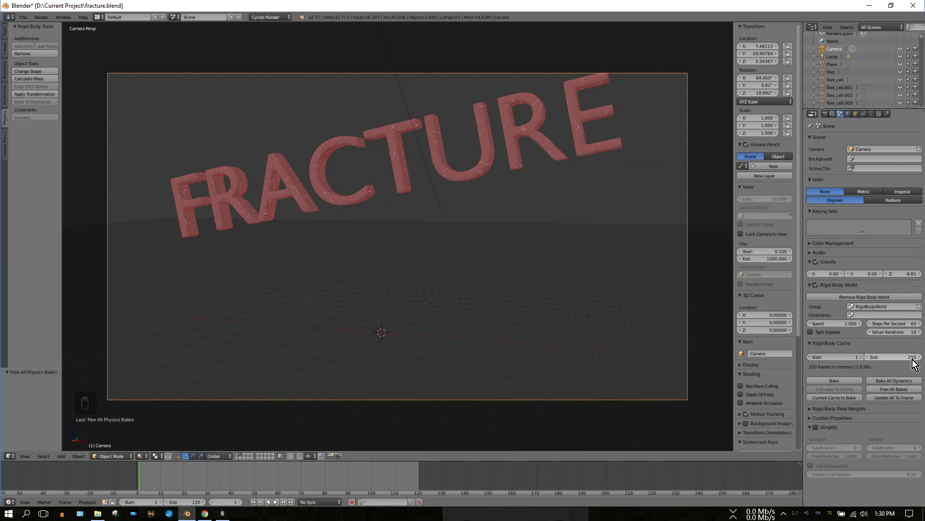
{"action": "left_click", "coordinate": [902, 357]}
{"action": "type", "text": "120"}
{"action": "key", "text": "Return"}
{"action": "left_click", "coordinate": [883, 380]}
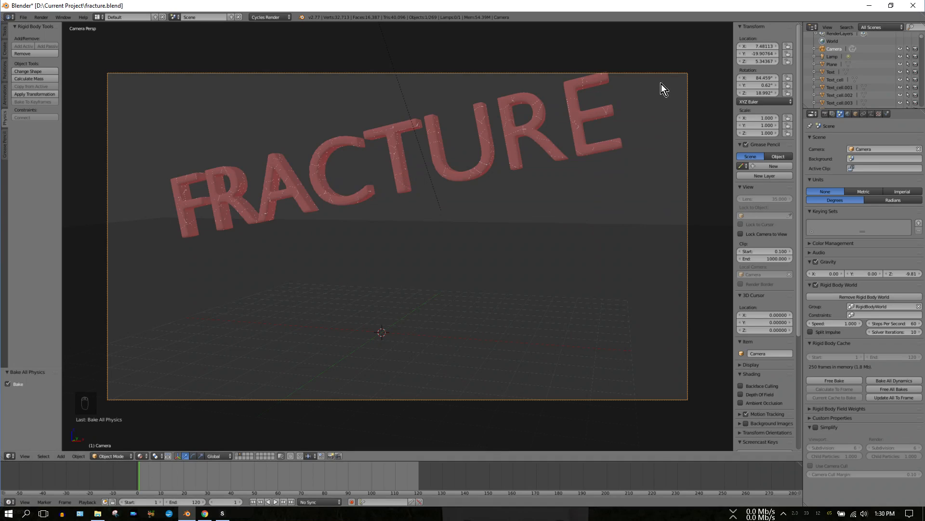
Select a fracture piece in the letter T and play back the baked simulation in the camera view.
{"action": "right_click", "coordinate": [398, 158]}
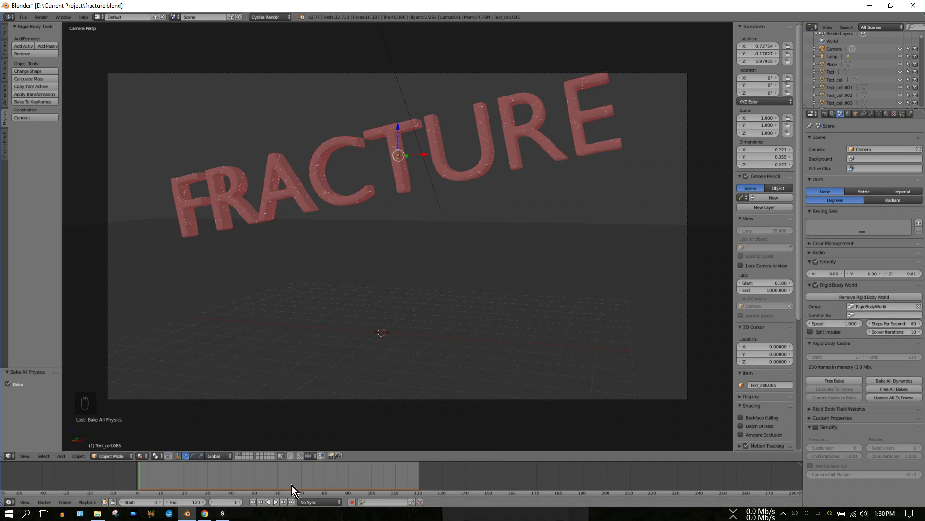
{"action": "left_click", "coordinate": [276, 502]}
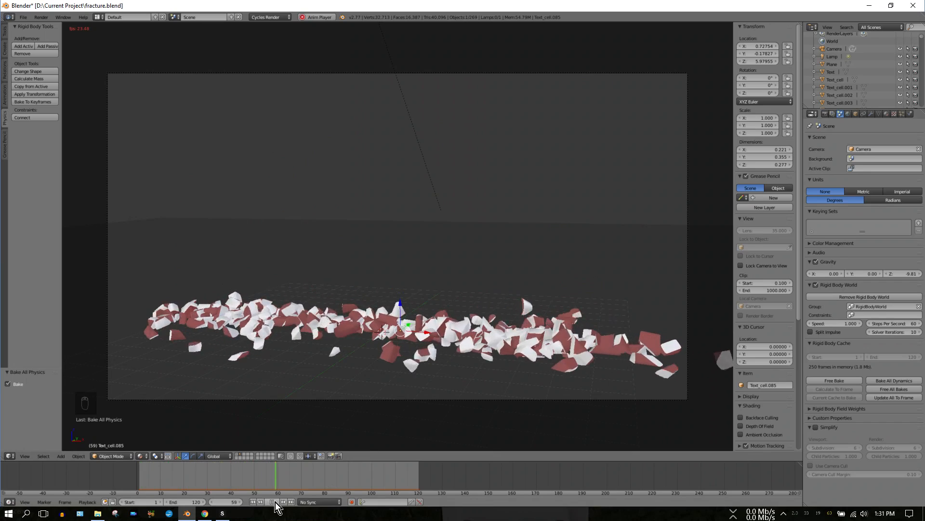
{"action": "left_click", "coordinate": [276, 502]}
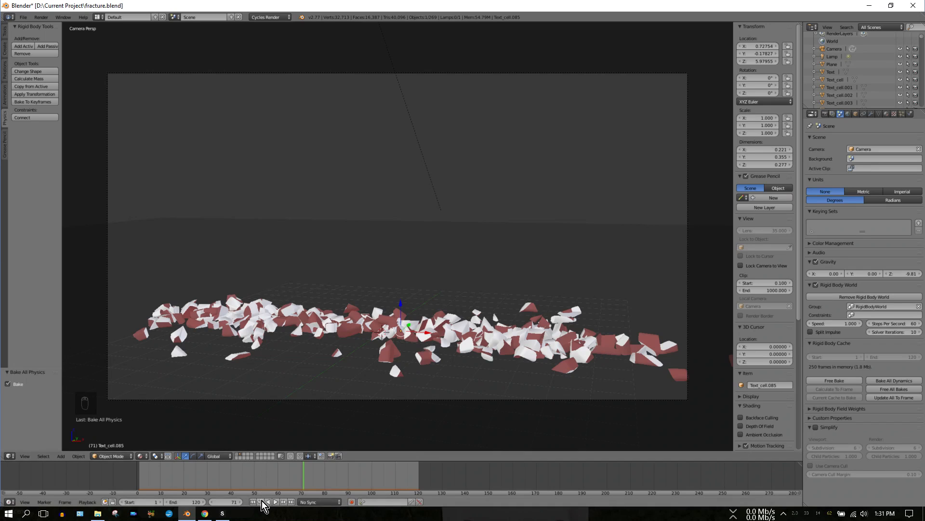
Move the timeline to frame 30 and set the render resolution scale to 100%.
{"action": "left_click", "coordinate": [207, 473]}
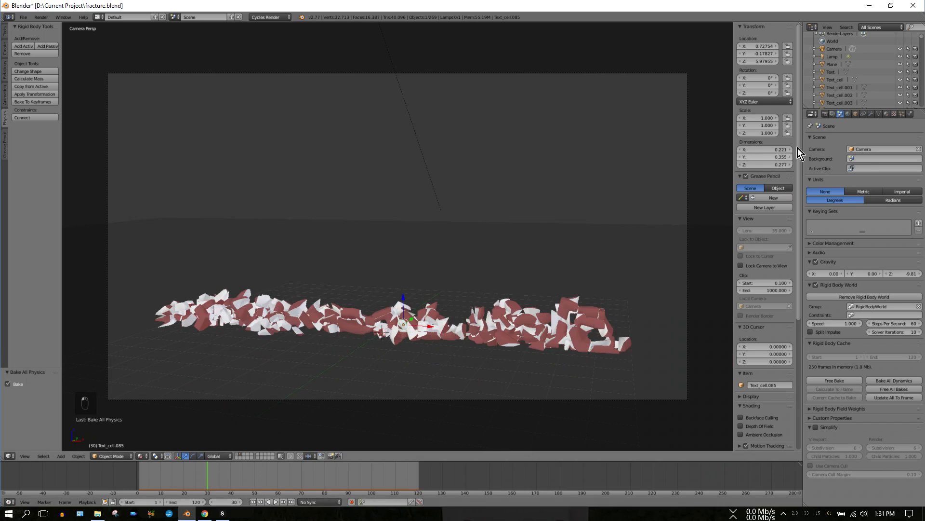
{"action": "left_click", "coordinate": [825, 114]}
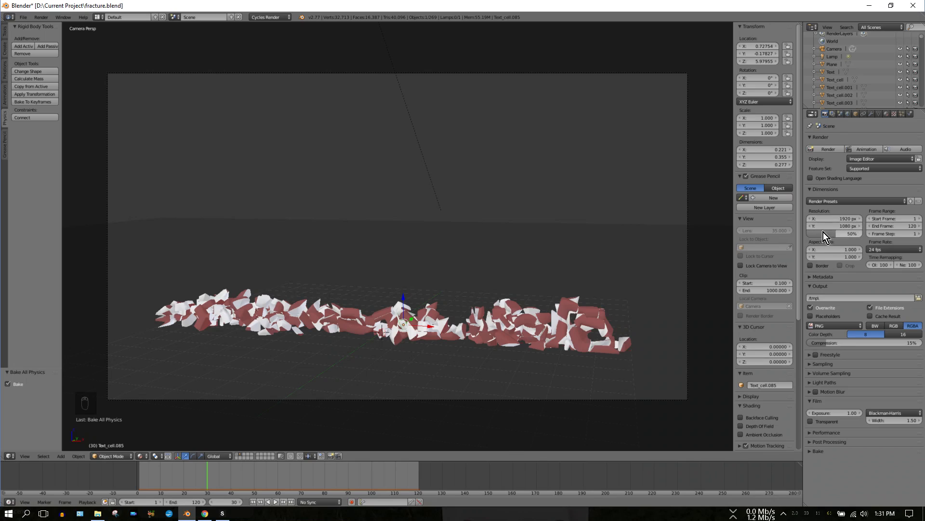
{"action": "left_click_drag", "start_coordinate": [823, 233], "coordinate": [851, 232]}
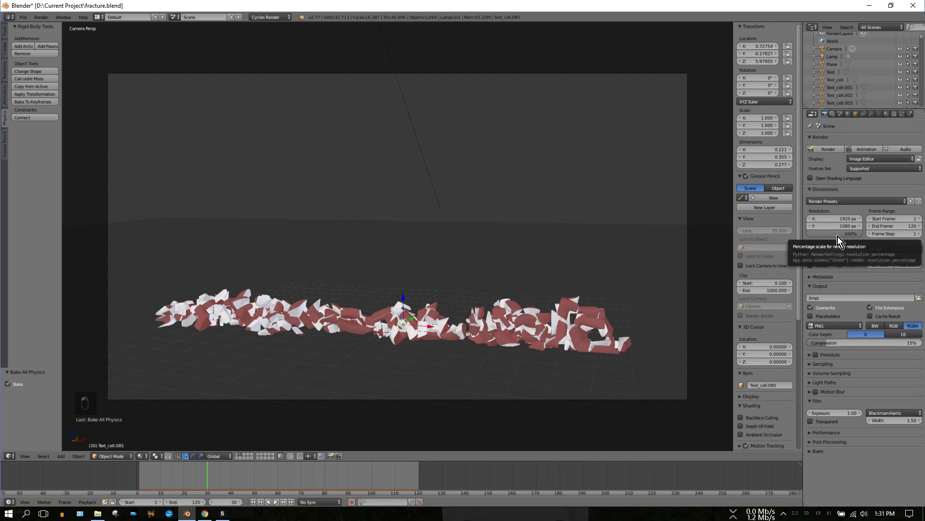
Create a folder named Fractured Text Output in D:\Current Project and set it as the render output path.
{"action": "left_click", "coordinate": [918, 298]}
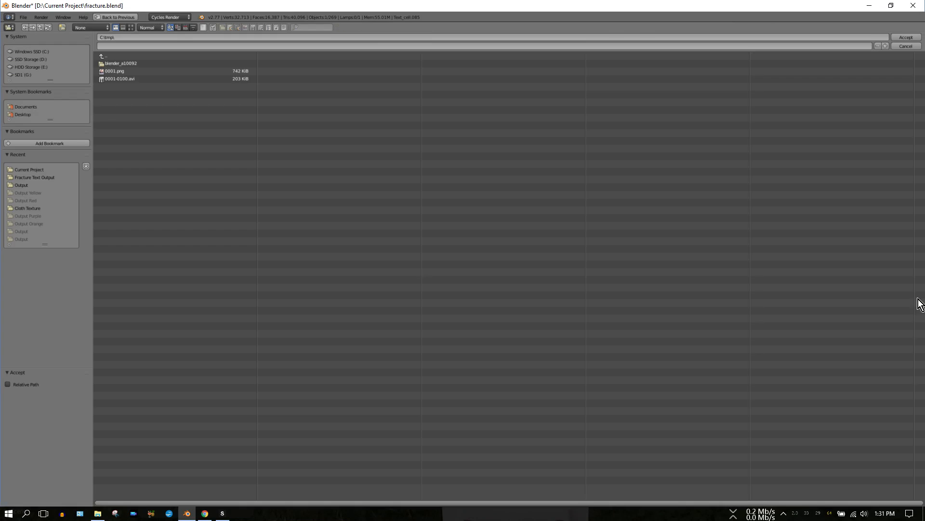
{"action": "left_click", "coordinate": [25, 59]}
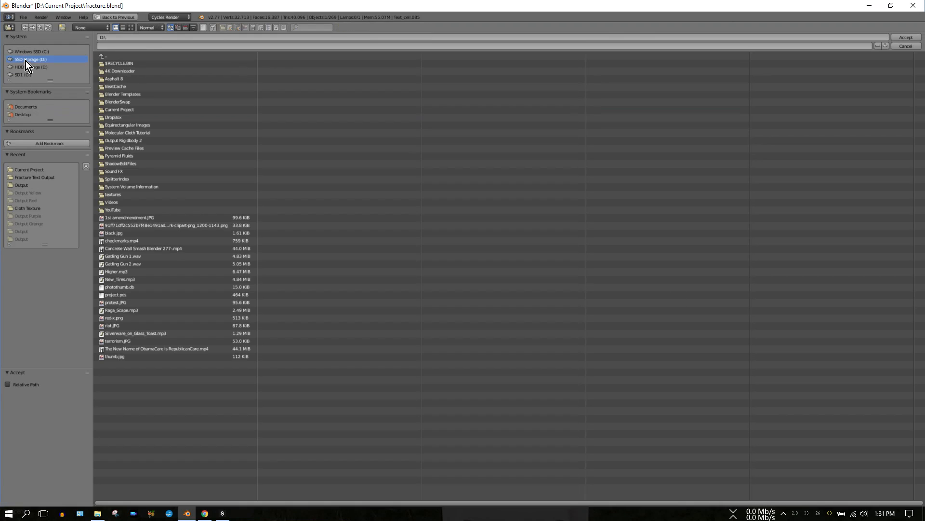
{"action": "left_click", "coordinate": [104, 109]}
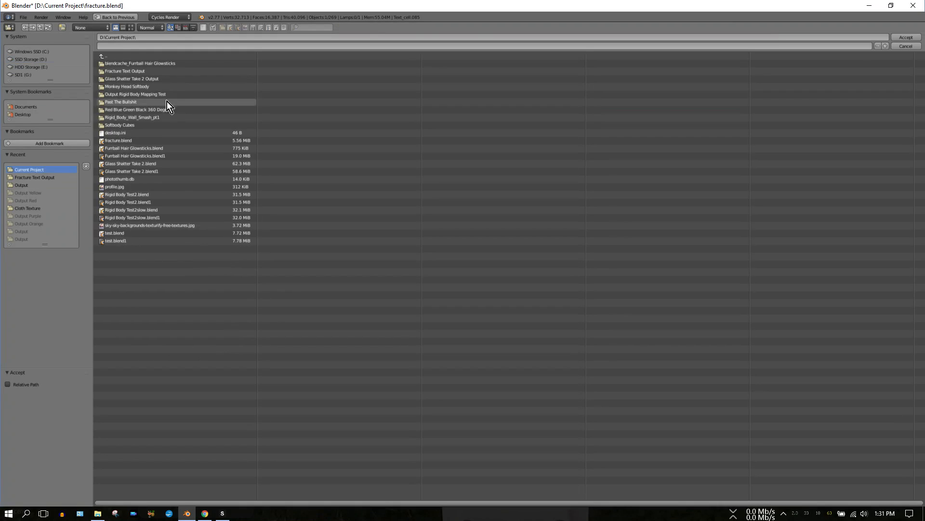
{"action": "left_click", "coordinate": [62, 27]}
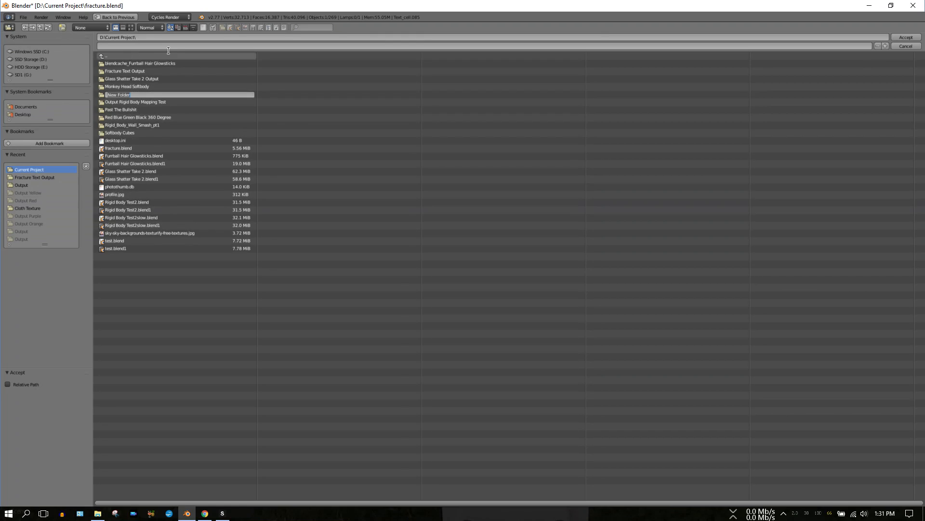
{"action": "type", "text": "Fractured Text Output"}
{"action": "key", "text": "Return"}
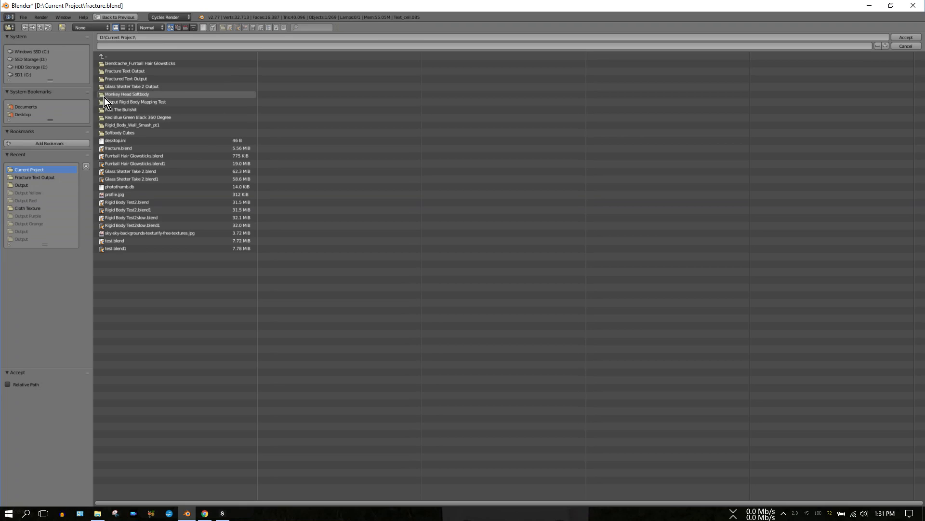
{"action": "left_click", "coordinate": [100, 79]}
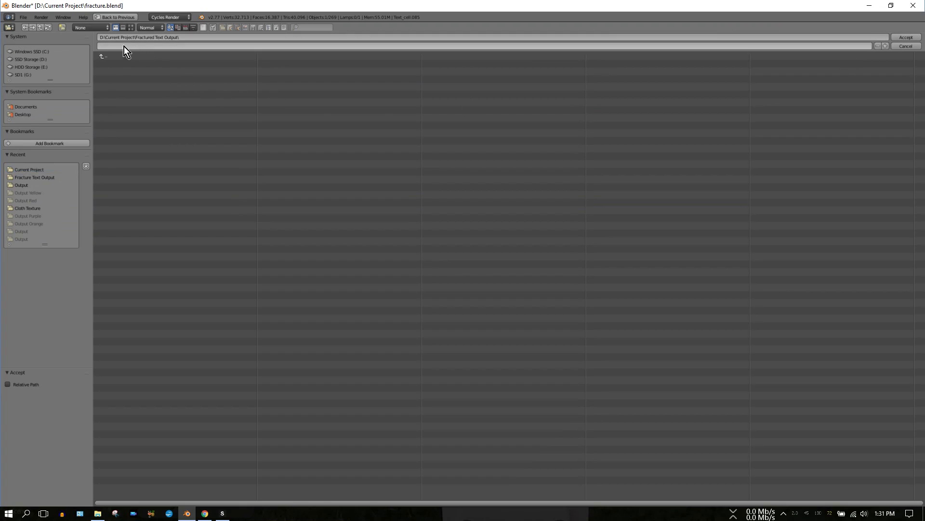
{"action": "left_click", "coordinate": [906, 38]}
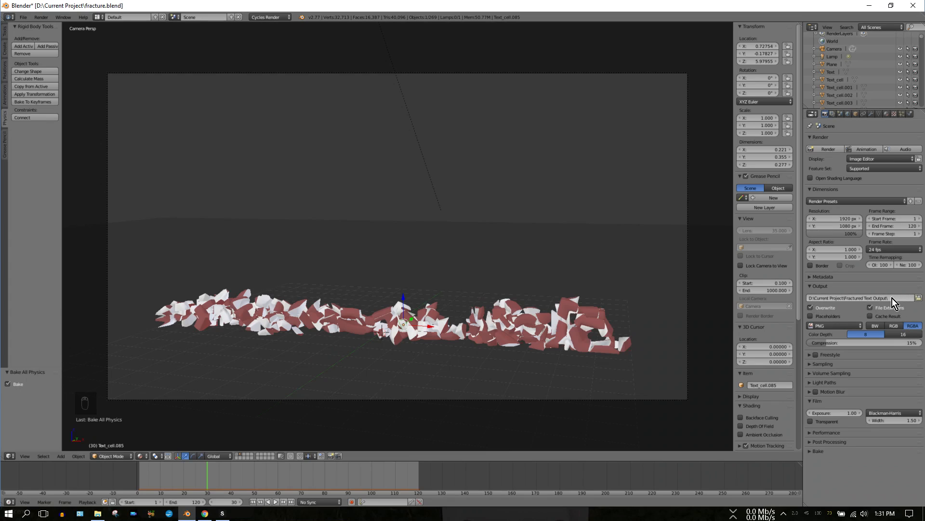
Set the render output format to JPEG with 100% quality.
{"action": "left_click", "coordinate": [829, 324]}
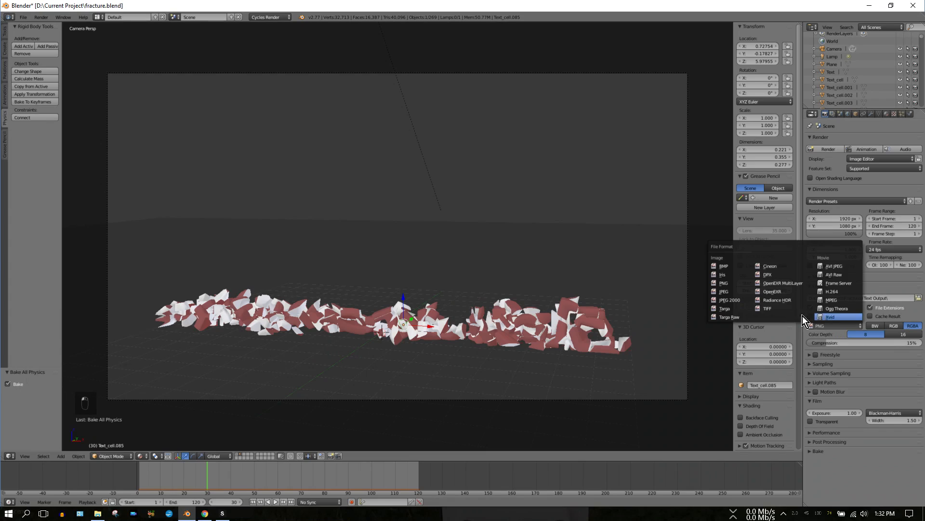
{"action": "left_click", "coordinate": [722, 291]}
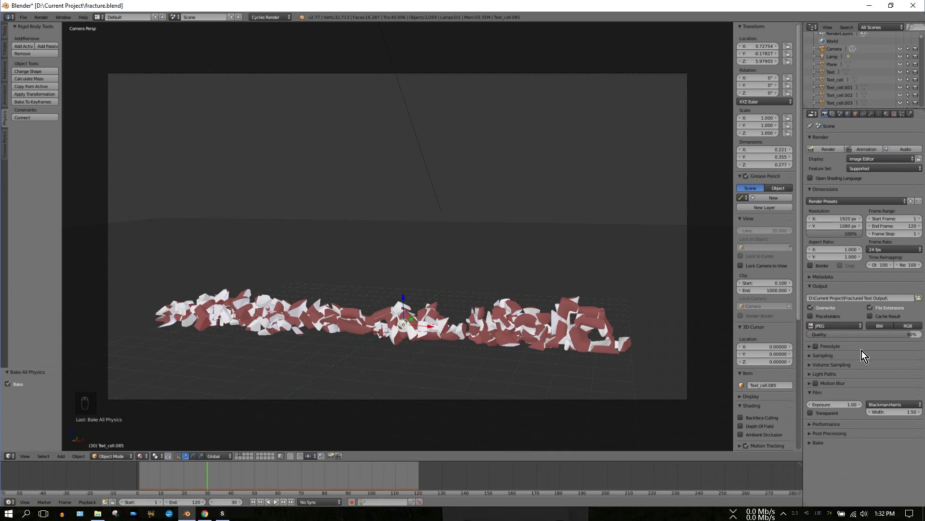
{"action": "left_click_drag", "start_coordinate": [828, 335], "coordinate": [922, 337]}
Set the Cycles render samples to 25.
{"action": "left_click", "coordinate": [810, 355]}
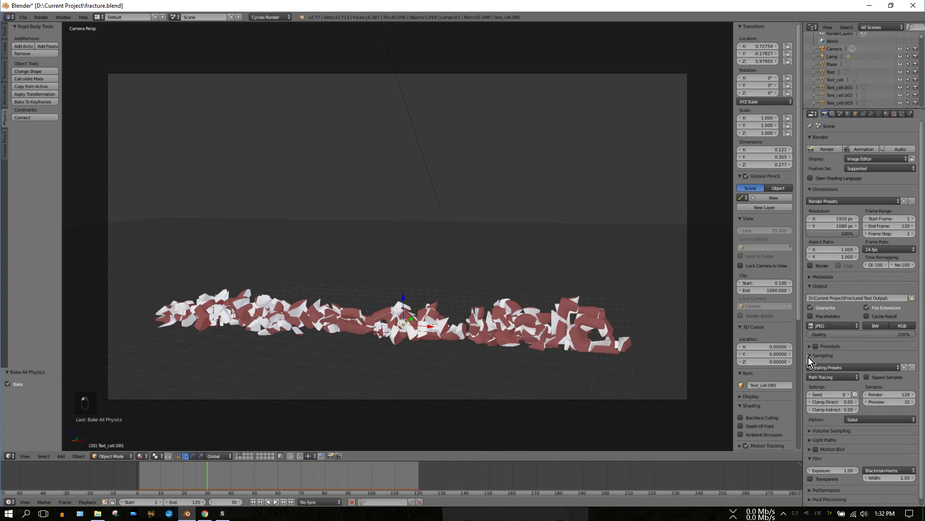
{"action": "left_click", "coordinate": [898, 394]}
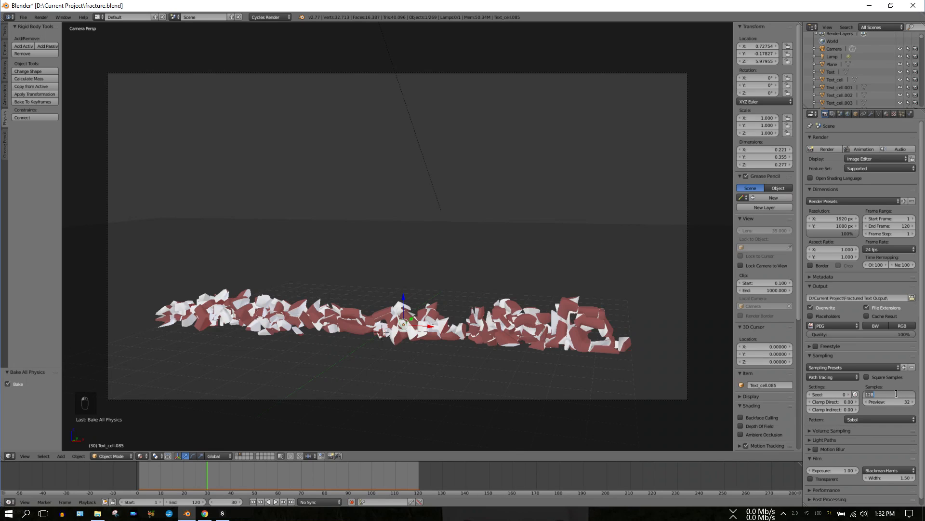
{"action": "type", "text": "25"}
{"action": "key", "text": "Return"}
Set the render performance tile size to 32 in X and 36 in Y.
{"action": "left_click", "coordinate": [809, 492]}
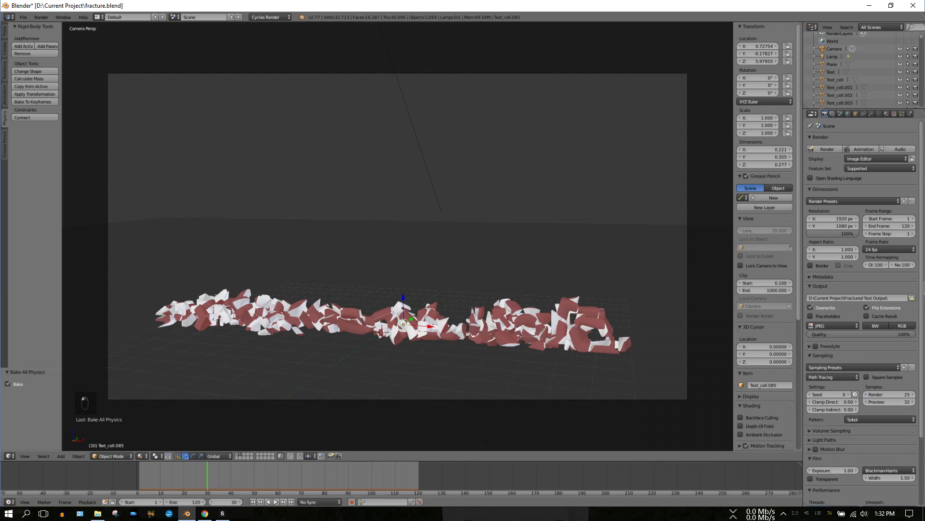
{"action": "scroll", "coordinate": [924, 372], "scroll_direction": "down", "scroll_amount": 3}
{"action": "scroll", "coordinate": [924, 372], "scroll_direction": "down", "scroll_amount": 1}
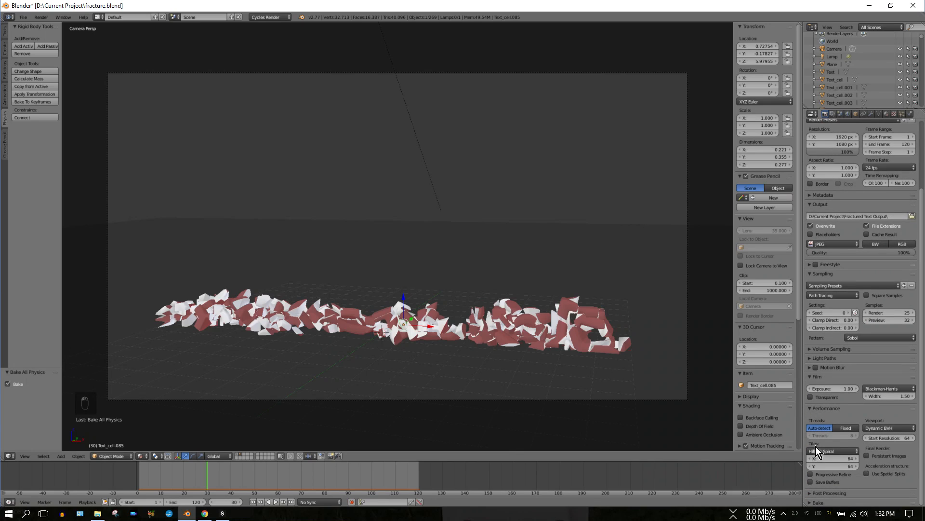
{"action": "left_click", "coordinate": [845, 458]}
{"action": "type", "text": "32"}
{"action": "key", "text": "Return"}
{"action": "left_click", "coordinate": [842, 466]}
{"action": "type", "text": "36"}
{"action": "key", "text": "Return"}
{"action": "scroll", "coordinate": [915, 163], "scroll_direction": "up", "scroll_amount": 4}
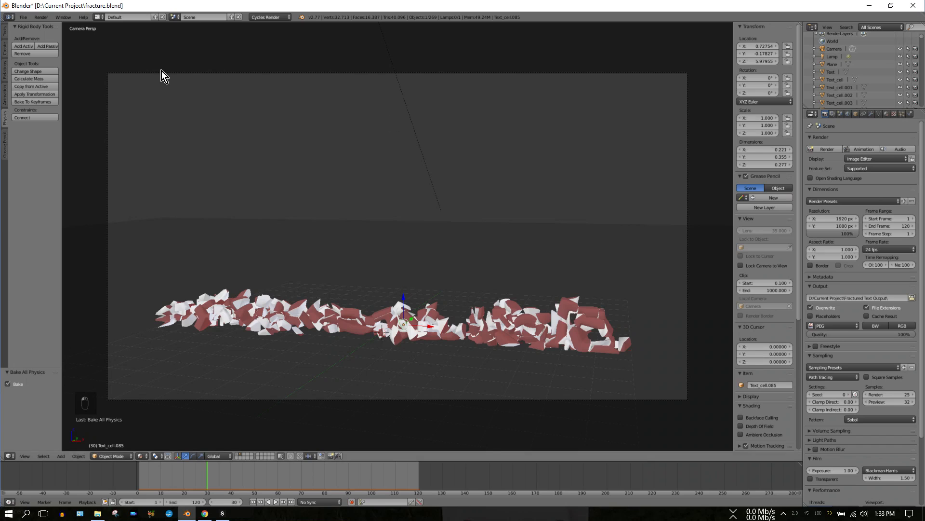
Render a still image of frame 30, then return to the 3D view.
{"action": "left_click", "coordinate": [43, 18]}
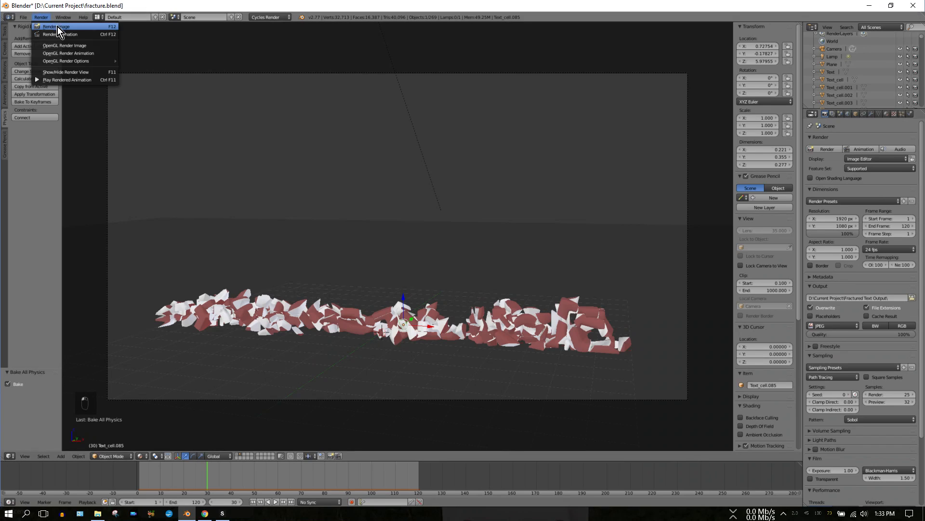
{"action": "left_click", "coordinate": [71, 28]}
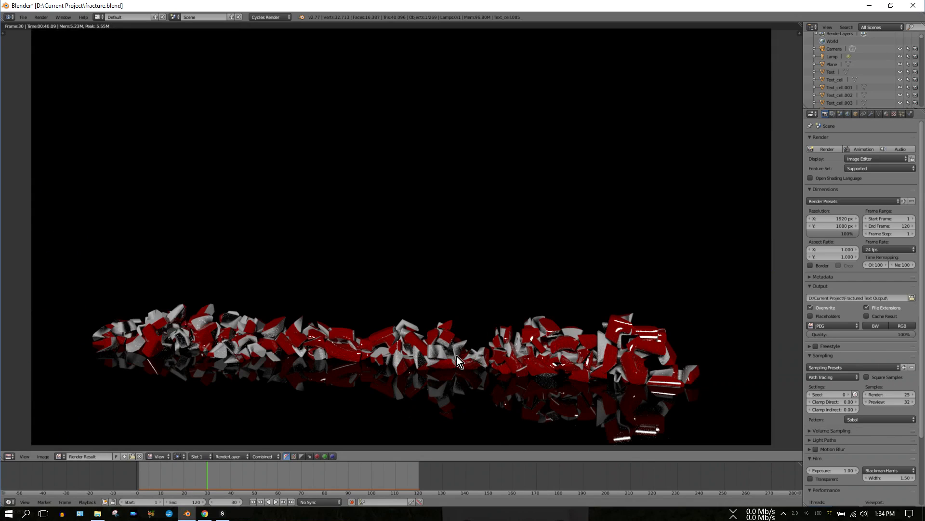
{"action": "left_click", "coordinate": [11, 453]}
{"action": "left_click", "coordinate": [16, 447]}
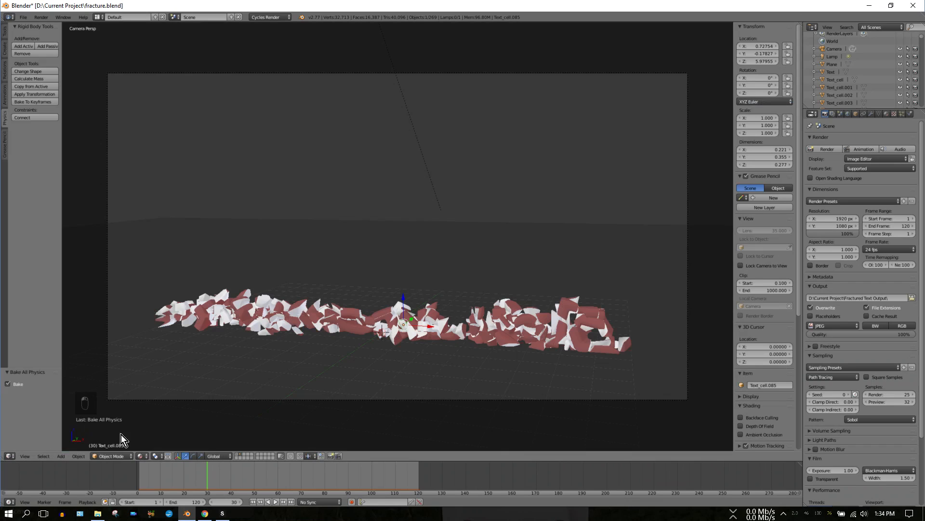
Play the simulation from frame 11 and advance the timeline to frame 25, where the text is partly shattered.
{"action": "left_click", "coordinate": [163, 477]}
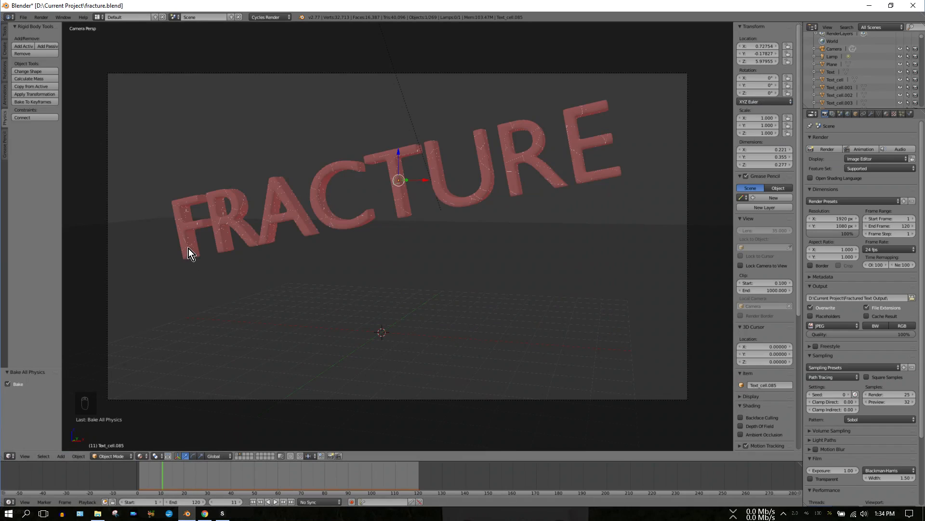
{"action": "left_click", "coordinate": [276, 503]}
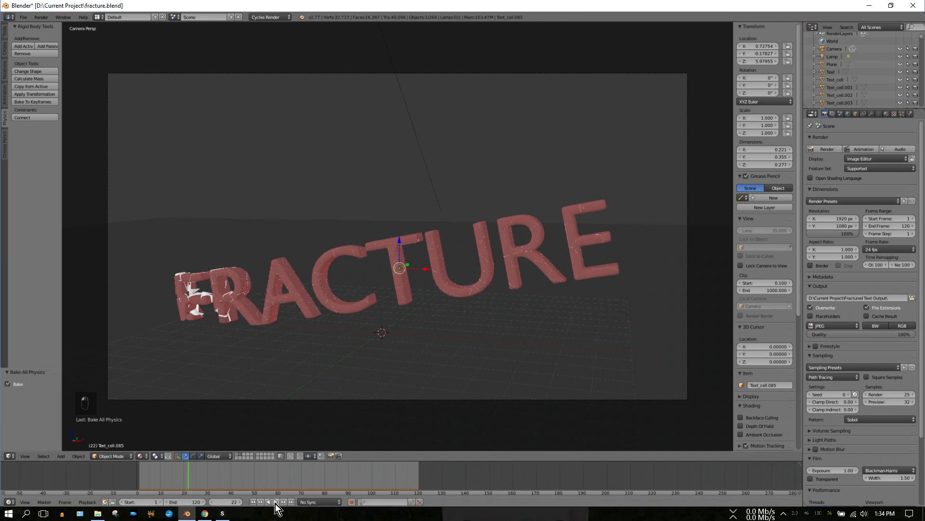
{"action": "key", "text": "Right"}
{"action": "key", "text": "Right"}
{"action": "key", "text": "Right"}
{"action": "key", "text": "Right"}
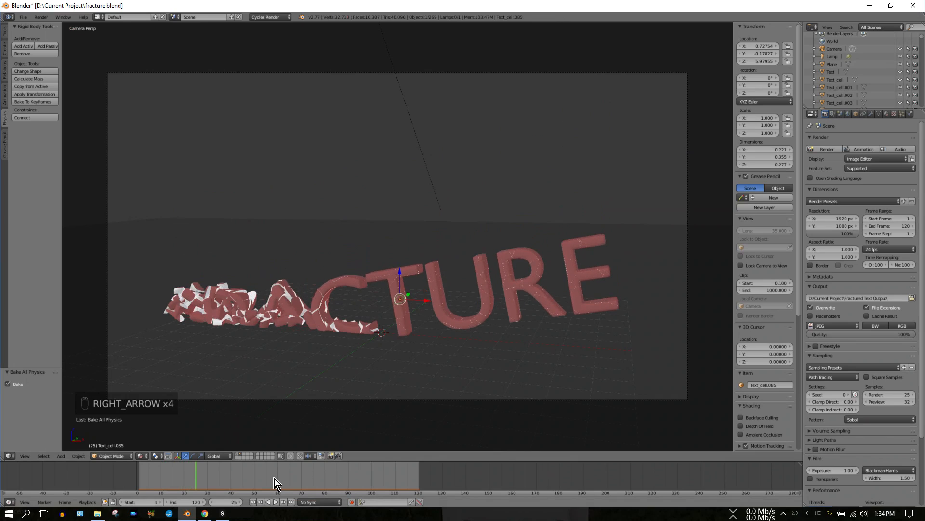
Start a test render of frame 25, cancel it partway and return to the 3D view.
{"action": "left_click", "coordinate": [42, 16]}
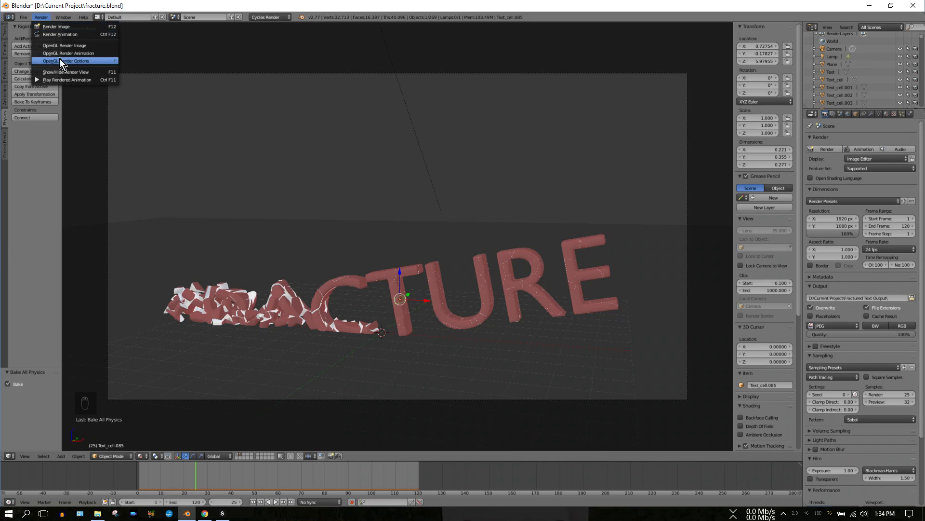
{"action": "left_click", "coordinate": [59, 27]}
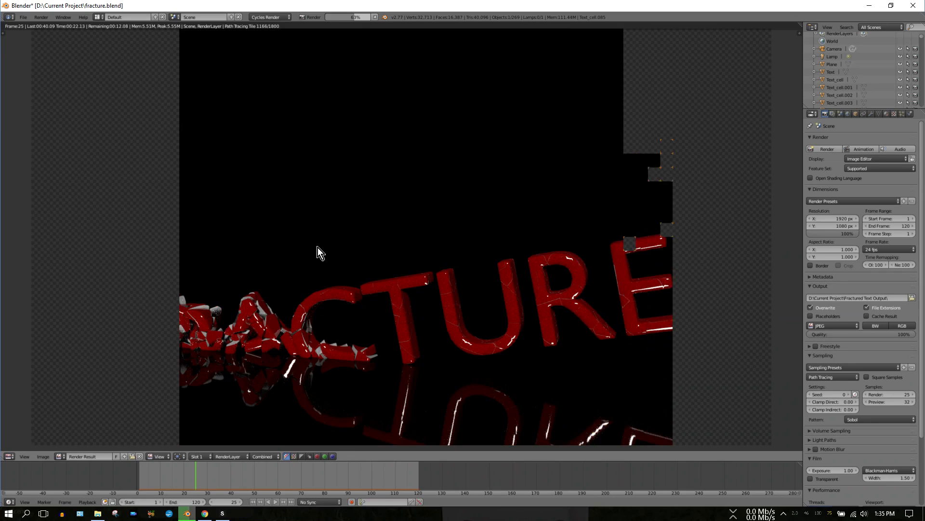
{"action": "left_click", "coordinate": [375, 17]}
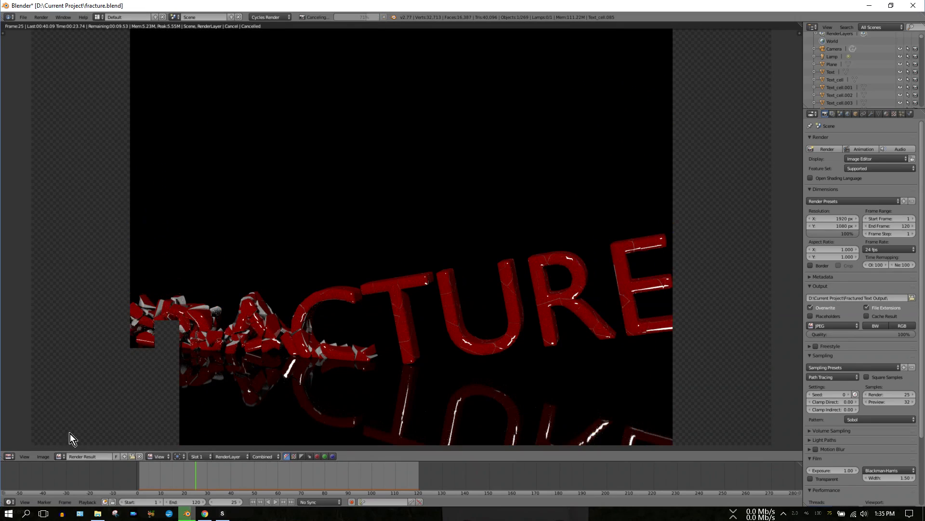
{"action": "left_click", "coordinate": [9, 456]}
{"action": "left_click", "coordinate": [18, 446]}
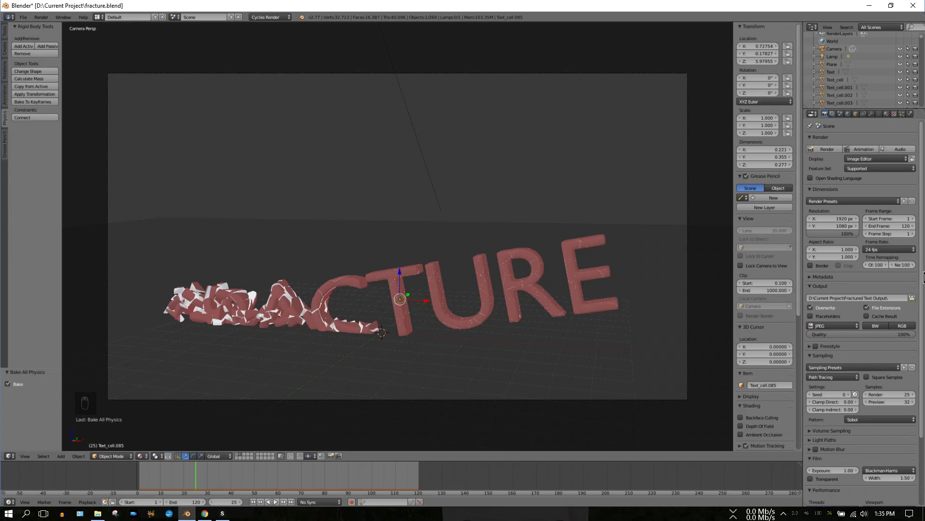
Set the render samples to 100 and render a still image of frame 25.
{"action": "left_click", "coordinate": [900, 394]}
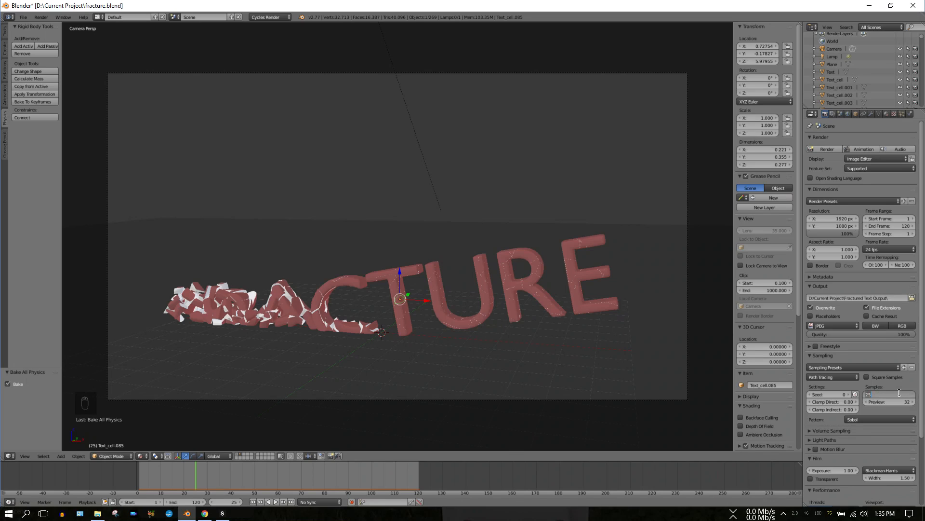
{"action": "type", "text": "100"}
{"action": "key", "text": "Return"}
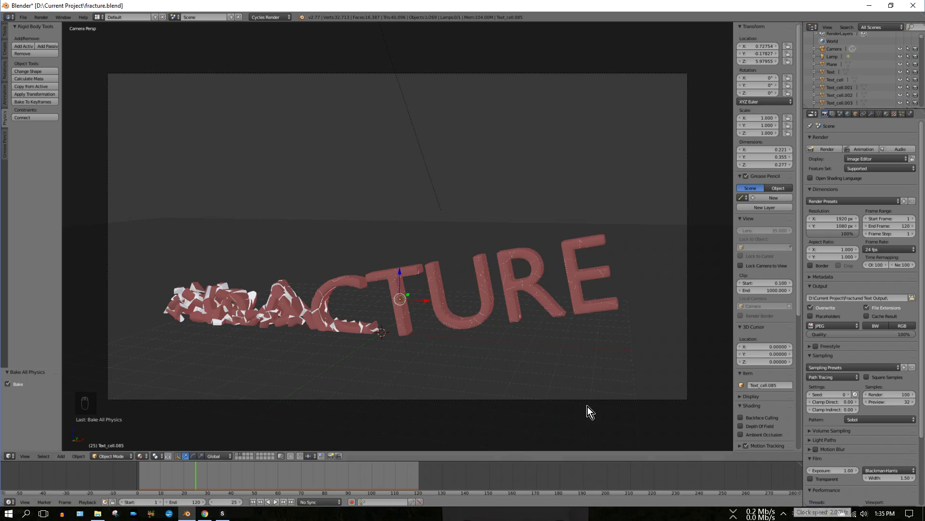
{"action": "left_click", "coordinate": [41, 18]}
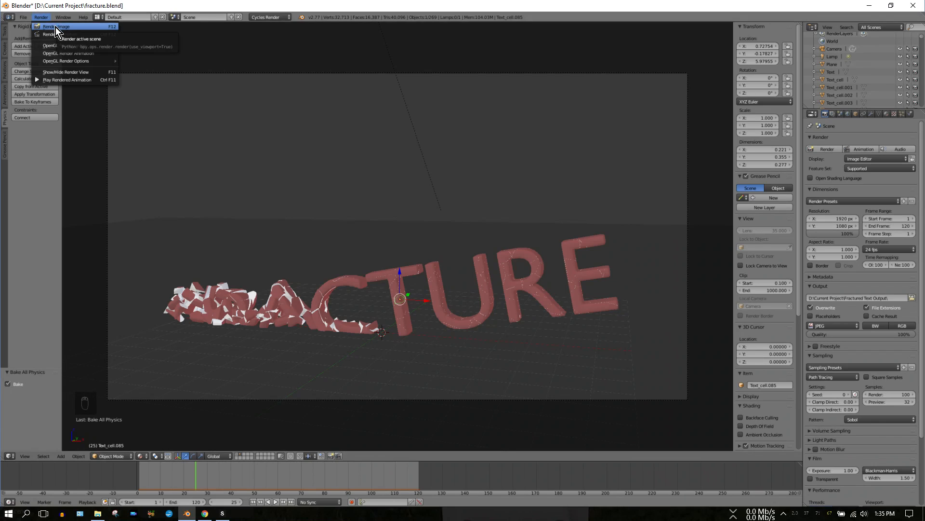
{"action": "left_click", "coordinate": [56, 27]}
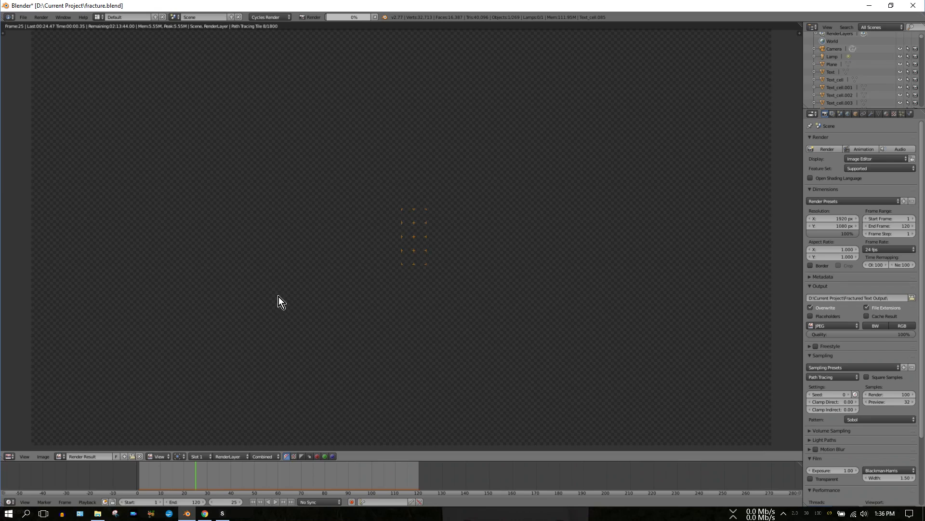